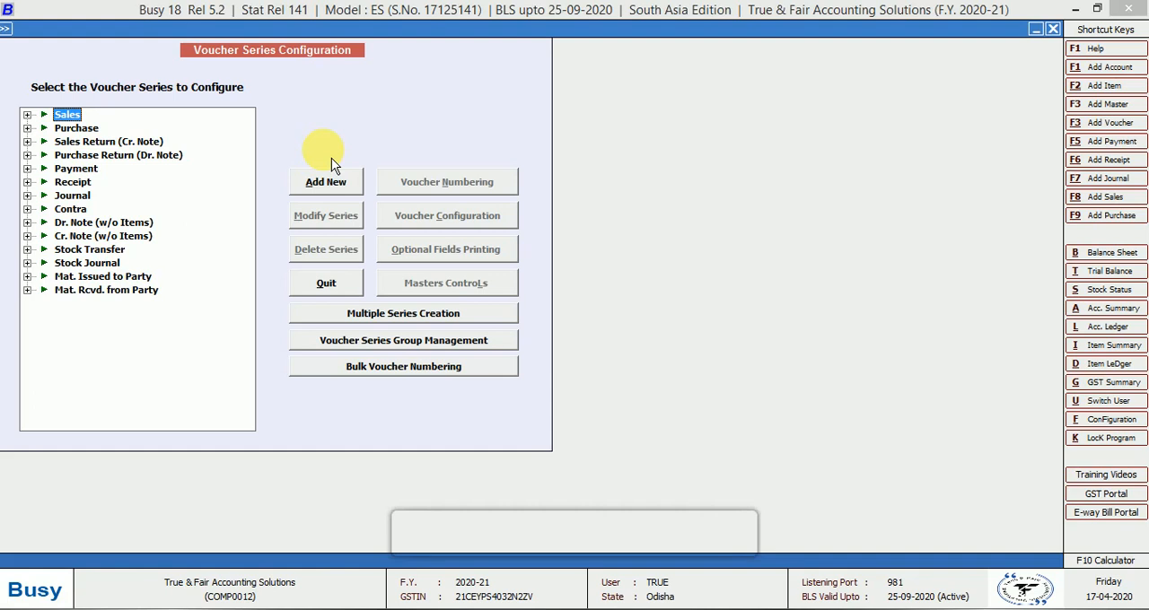
Add a new voucher series named GST under the Sales voucher type and save it
{"action": "key", "text": "Right"}
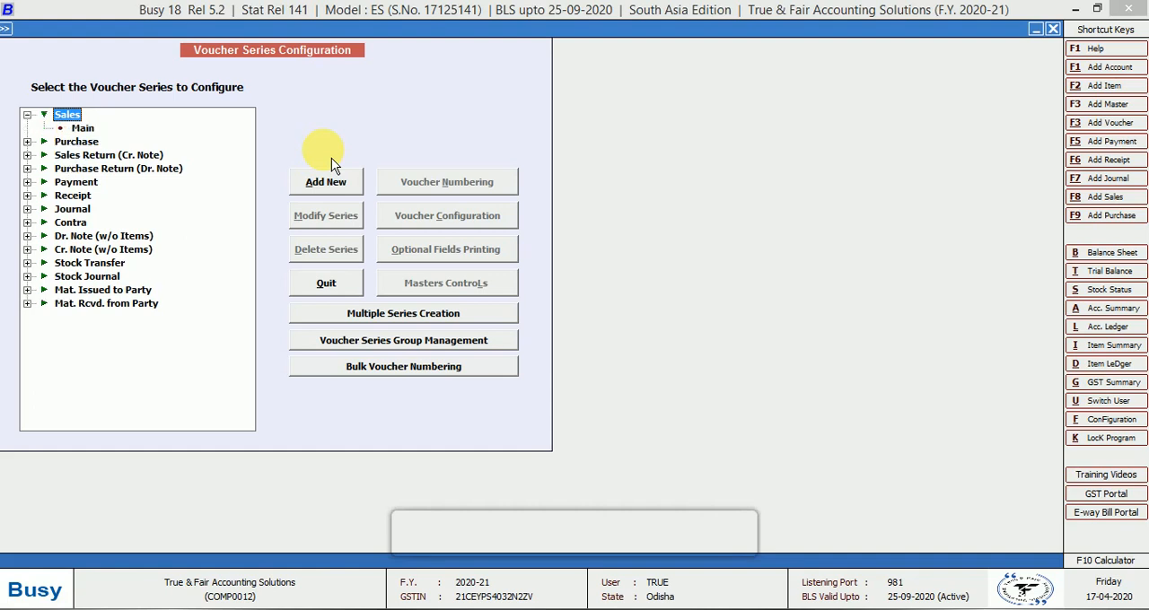
{"action": "key", "text": "Down"}
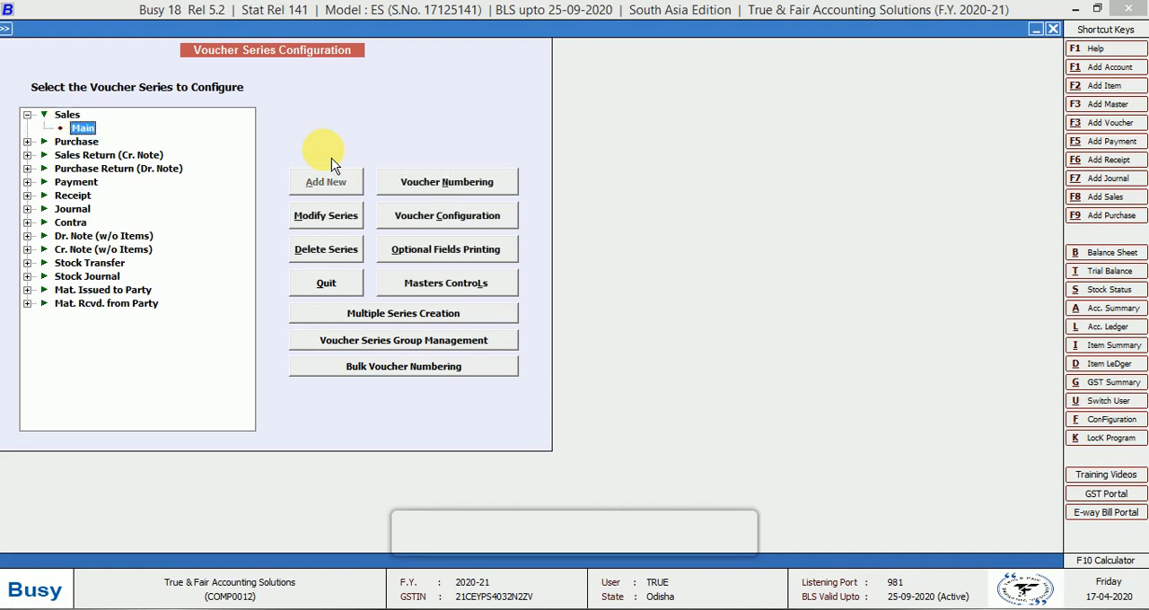
{"action": "key", "text": "Up"}
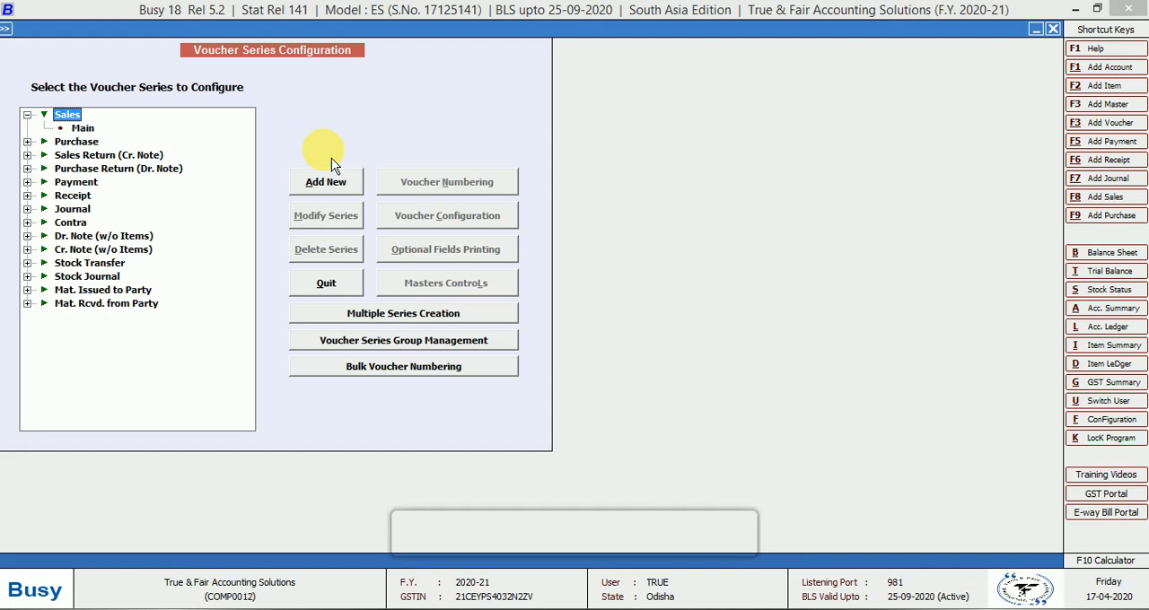
{"action": "left_click", "coordinate": [326, 180]}
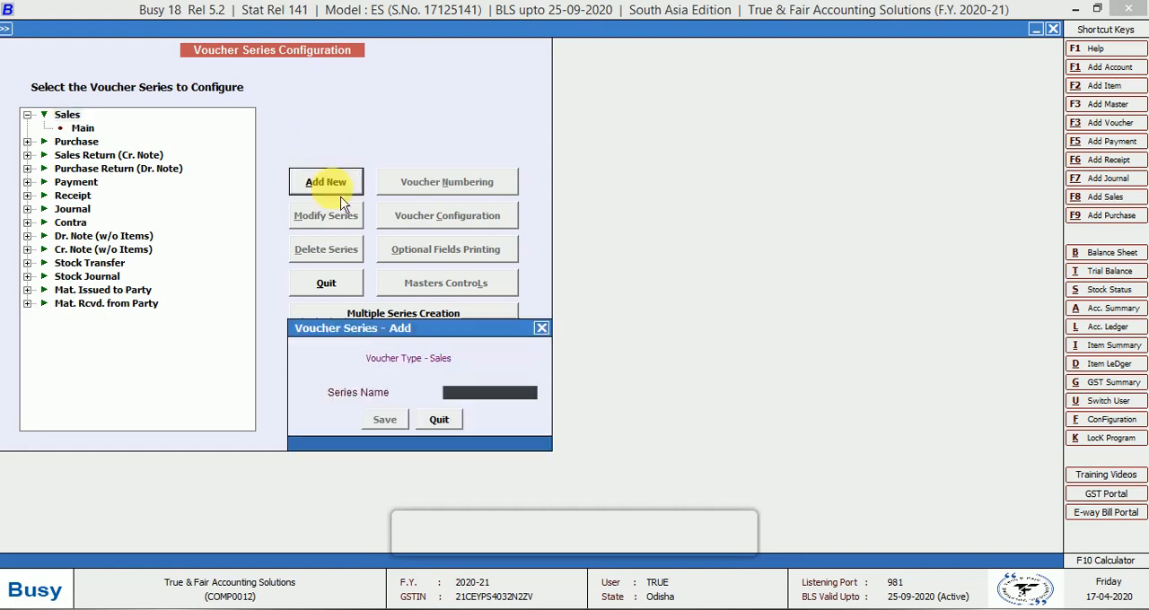
{"action": "type", "text": "GST"}
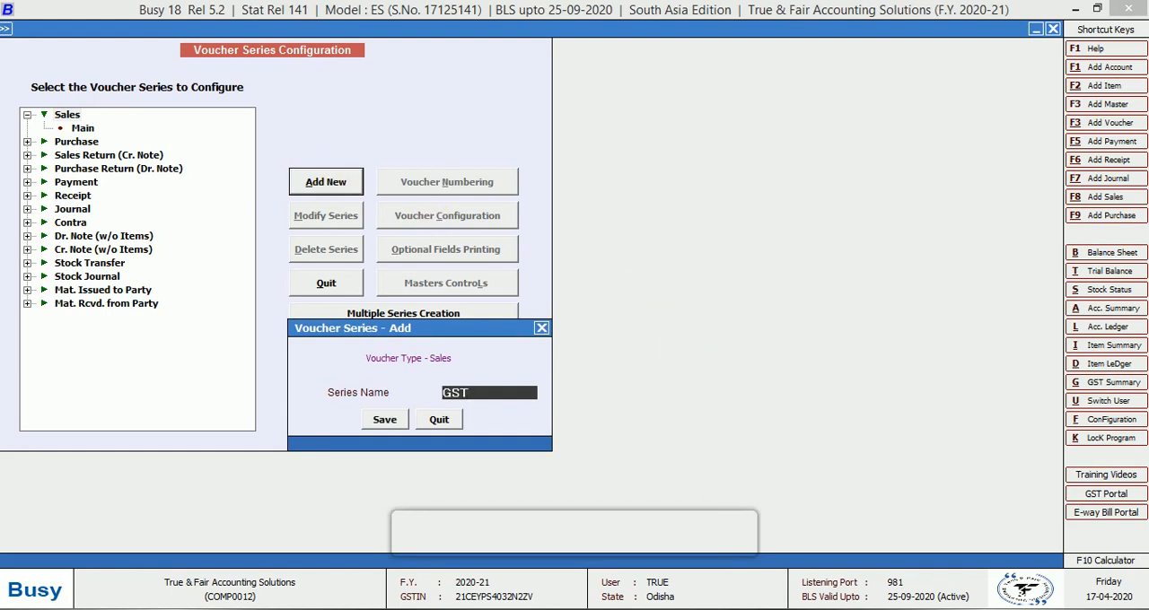
{"action": "key", "text": "Return"}
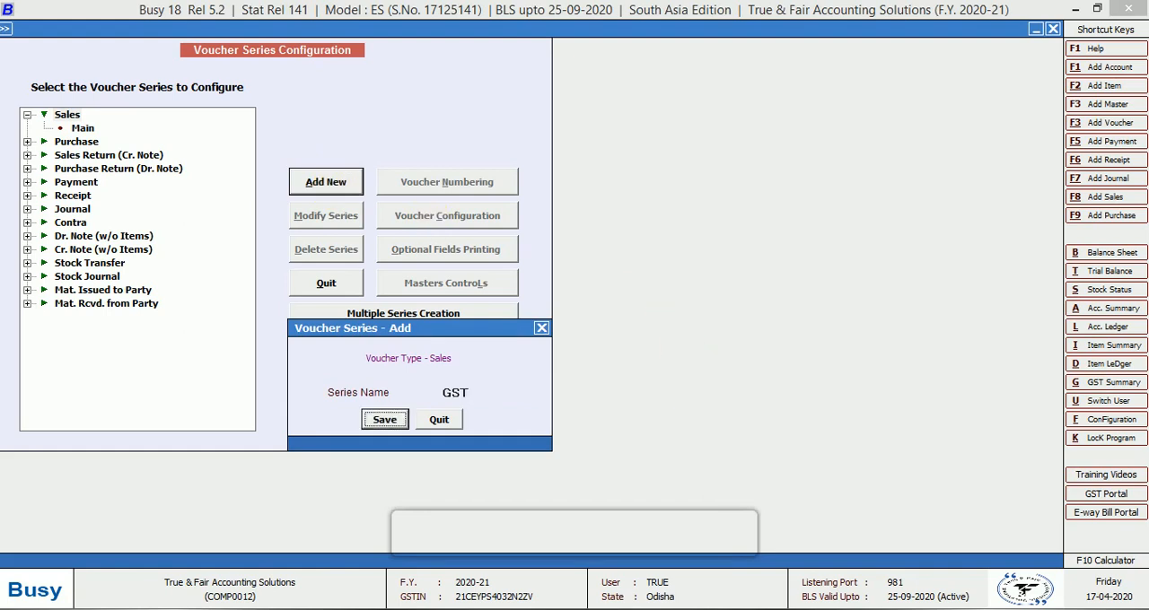
{"action": "key", "text": "Return"}
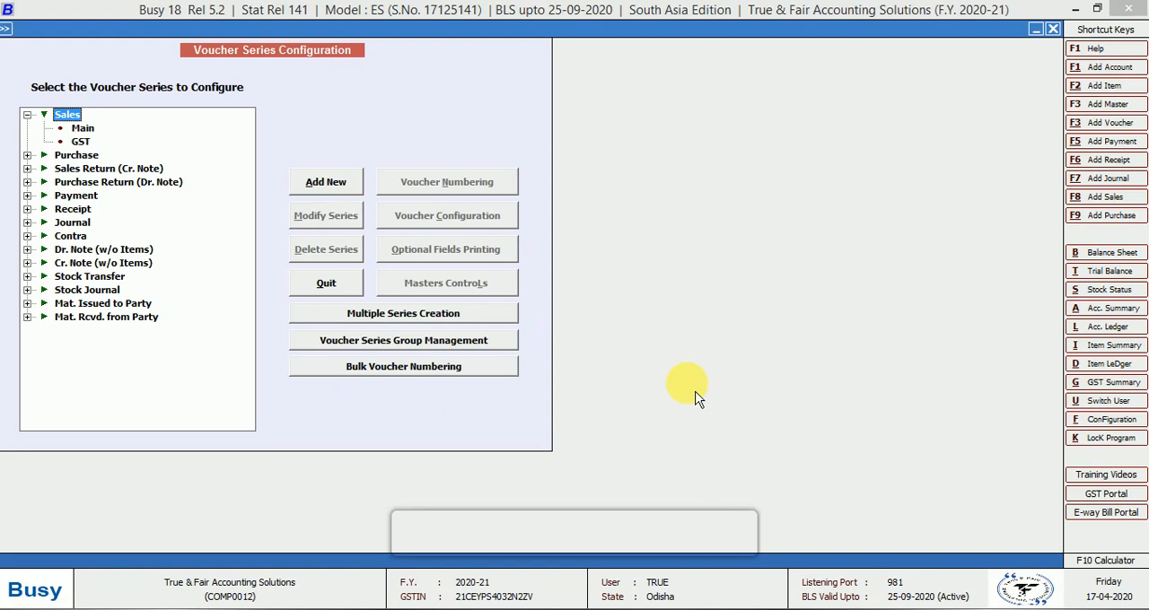
Select the GST sales series and view its voucher numbering settings without changing them
{"action": "key", "text": "Down"}
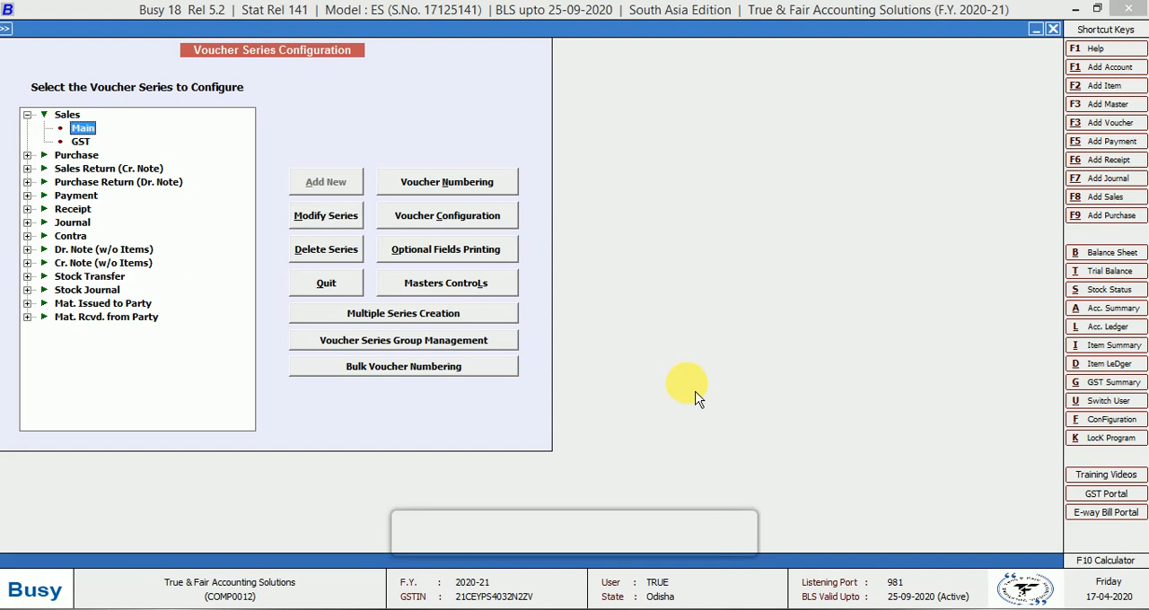
{"action": "key", "text": "Down"}
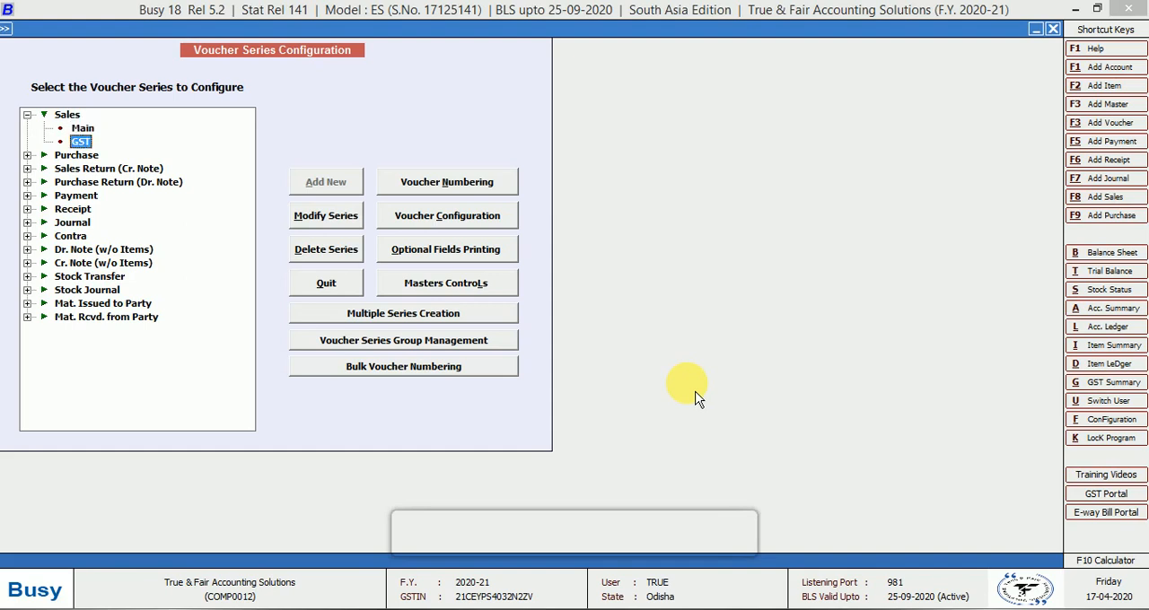
{"action": "left_click", "coordinate": [472, 194]}
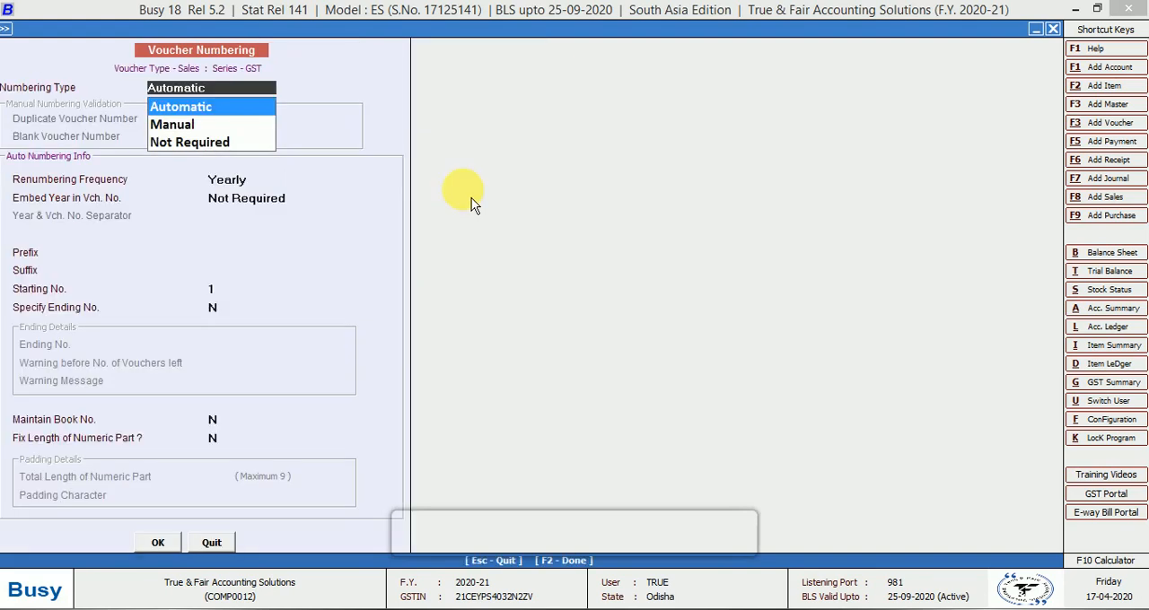
{"action": "key", "text": "Escape"}
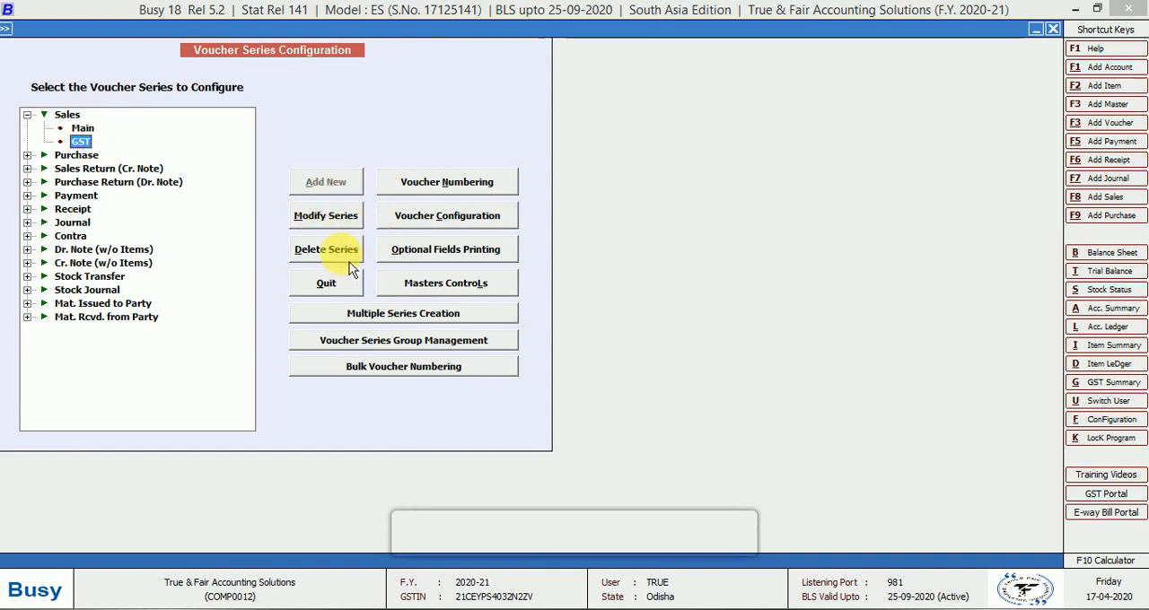
In the GST series' voucher configuration, set three optional fields and define the first as Color, type Text, with Maintain Master Database Y
{"action": "left_click", "coordinate": [476, 227]}
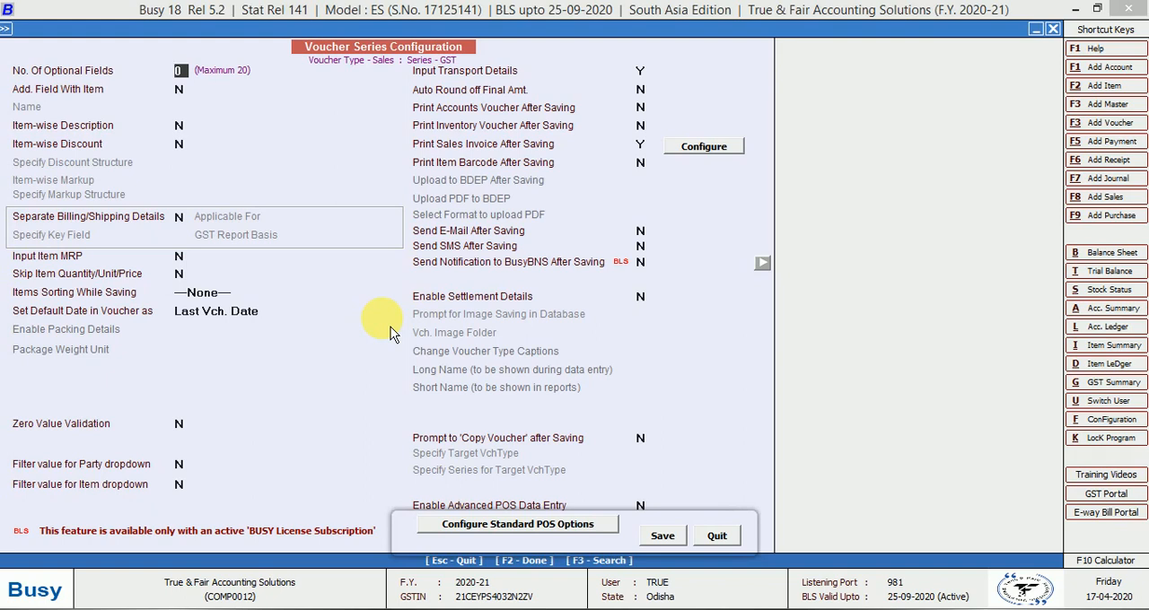
{"action": "type", "text": "3"}
{"action": "key", "text": "Return"}
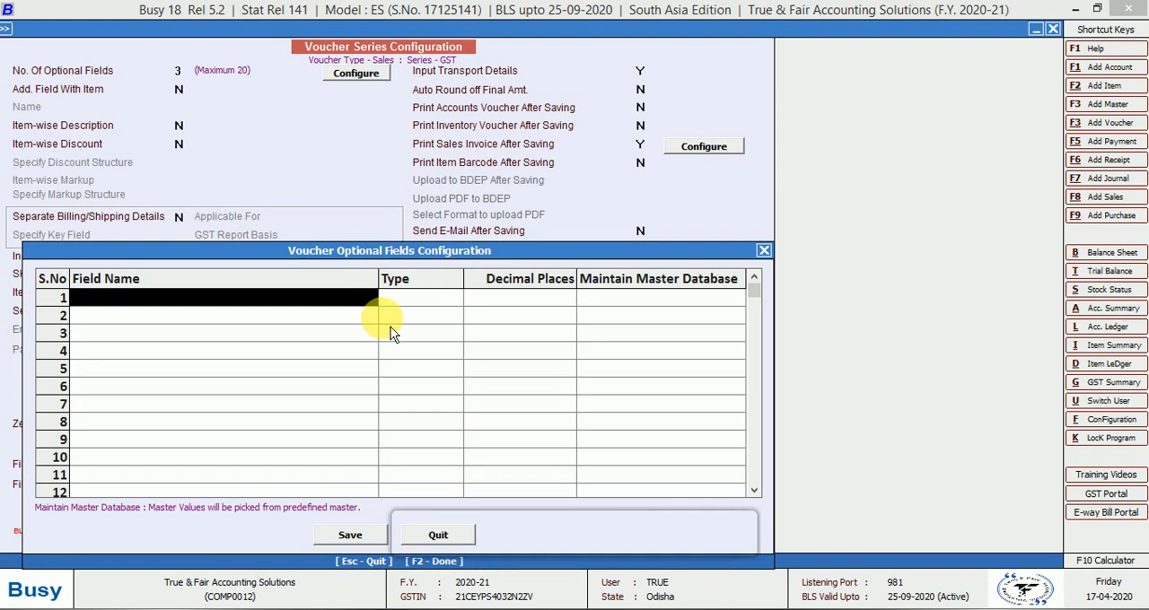
{"action": "type", "text": "Color"}
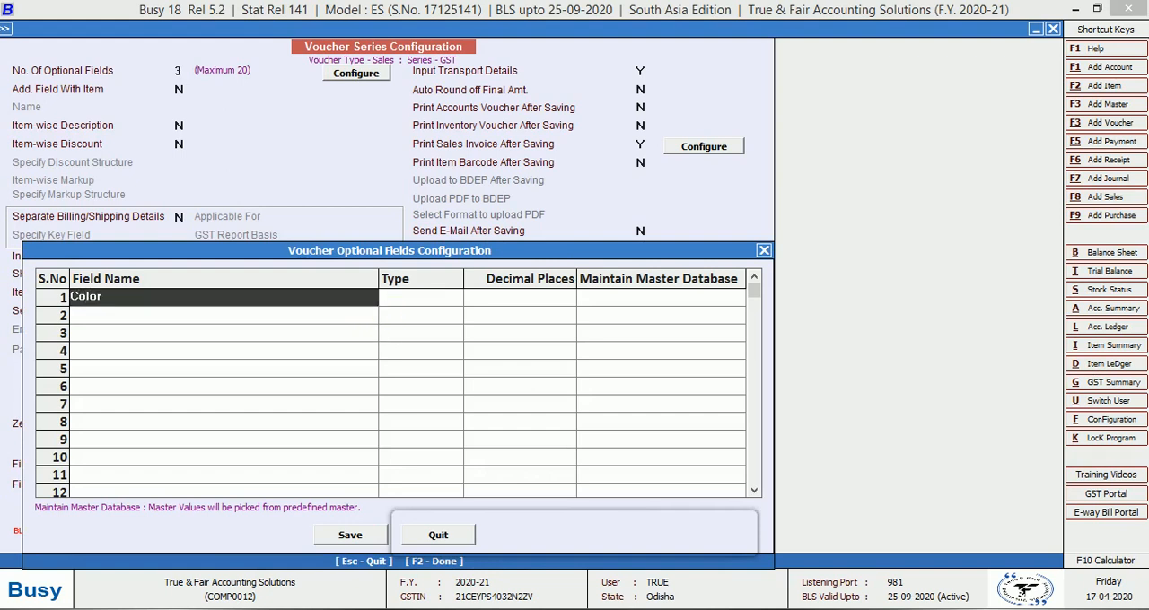
{"action": "key", "text": "Return"}
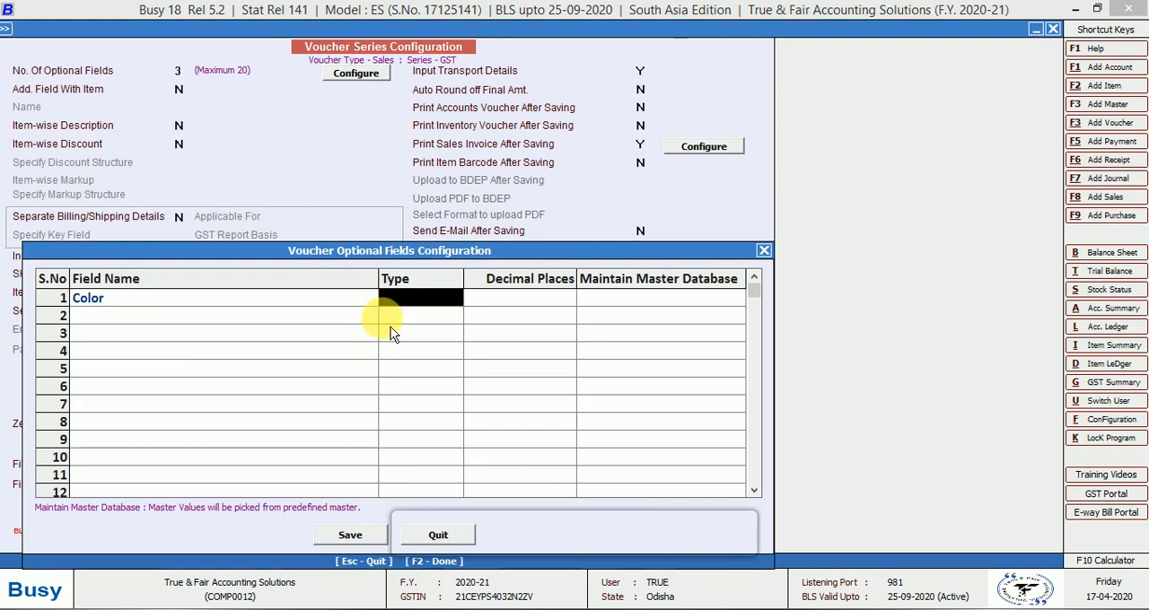
{"action": "type", "text": "tex"}
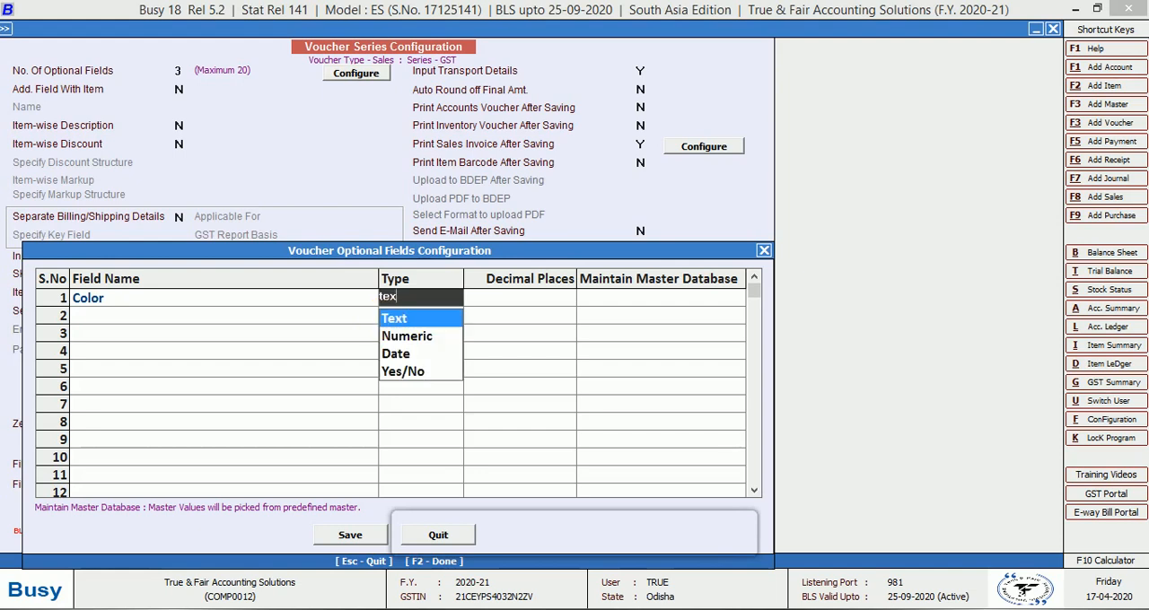
{"action": "left_click", "coordinate": [388, 317]}
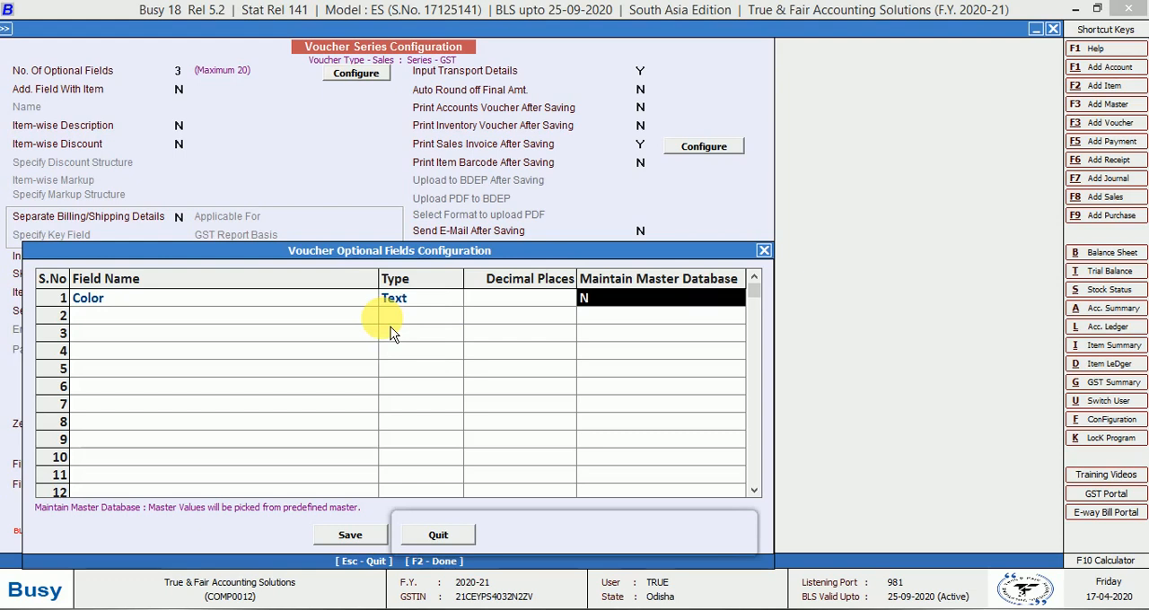
{"action": "key", "text": "y"}
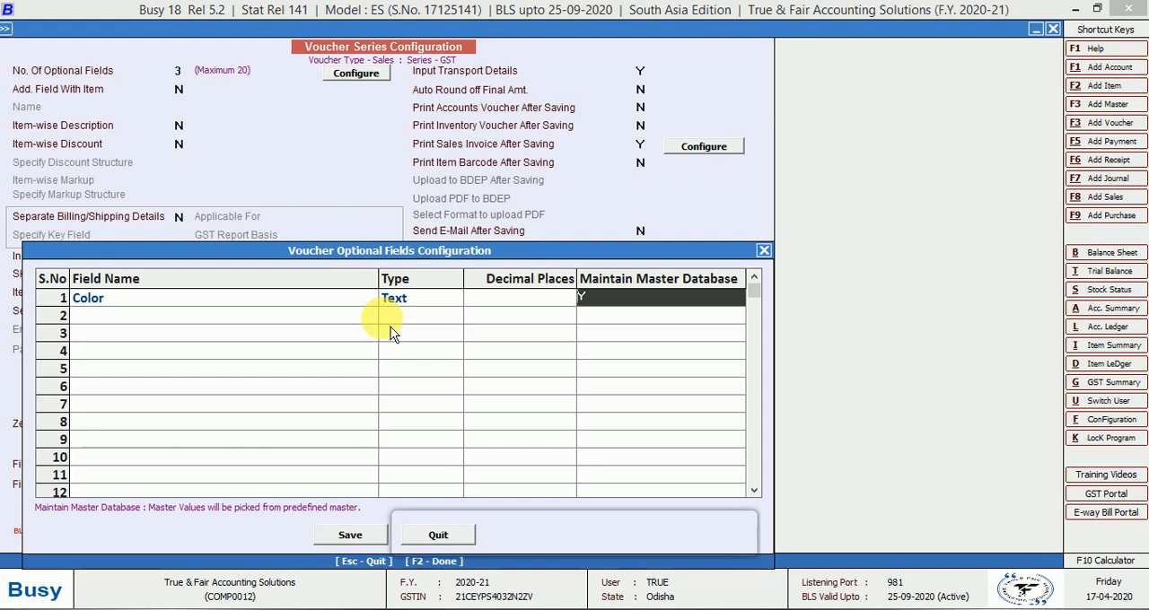
{"action": "key", "text": "Return"}
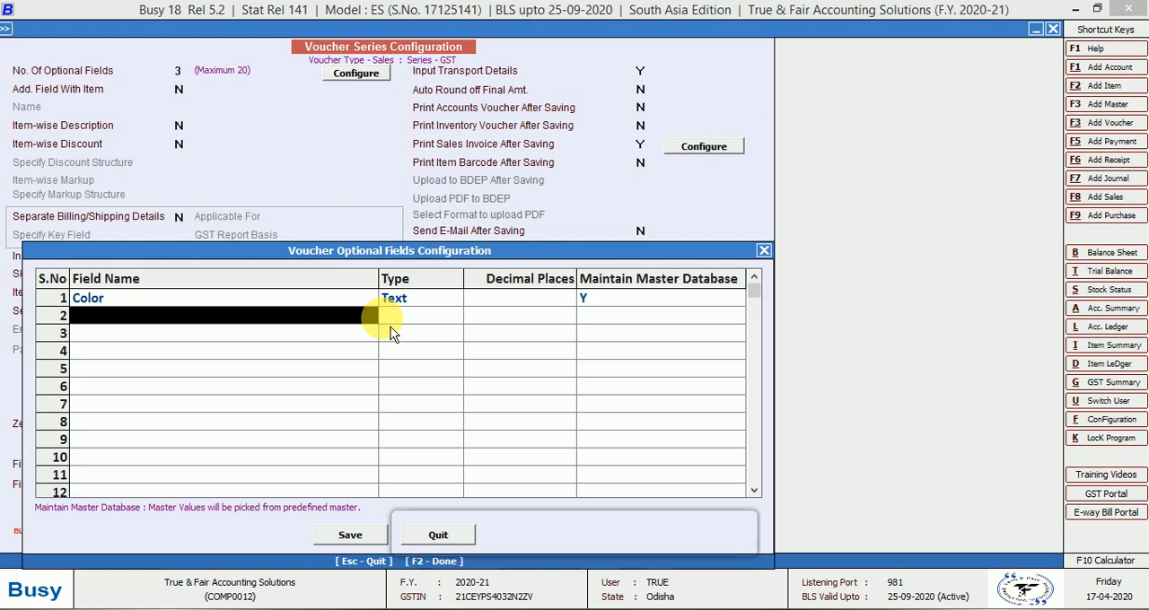
Define the second optional field as Size, type Text, with Maintain Master Database left at N
{"action": "type", "text": "Size"}
{"action": "key", "text": "Return"}
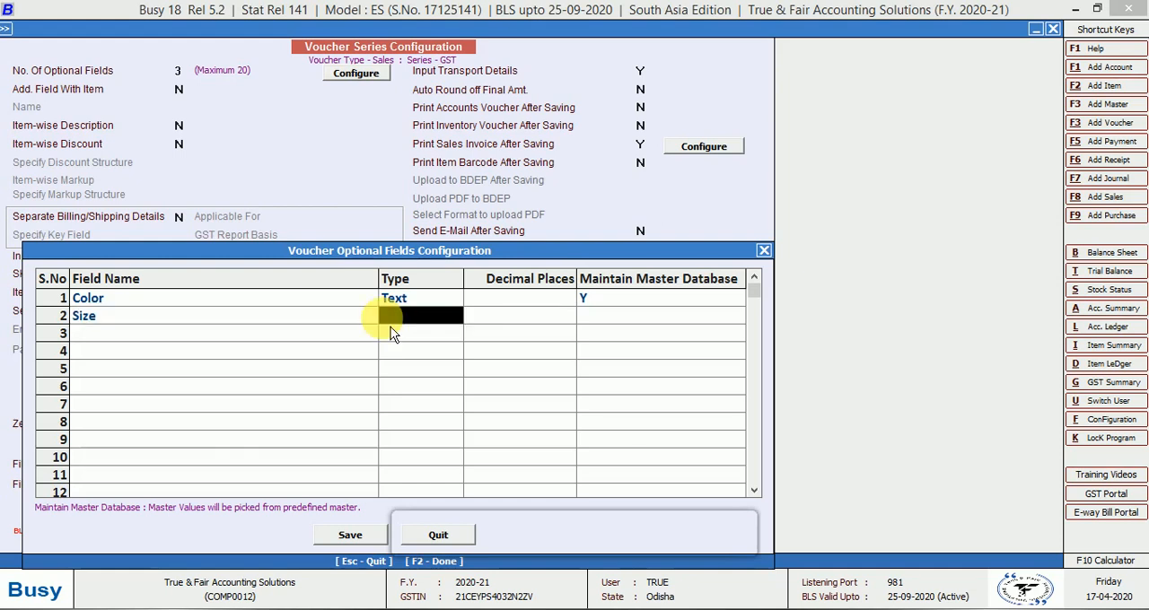
{"action": "type", "text": "tex"}
{"action": "left_click", "coordinate": [390, 328]}
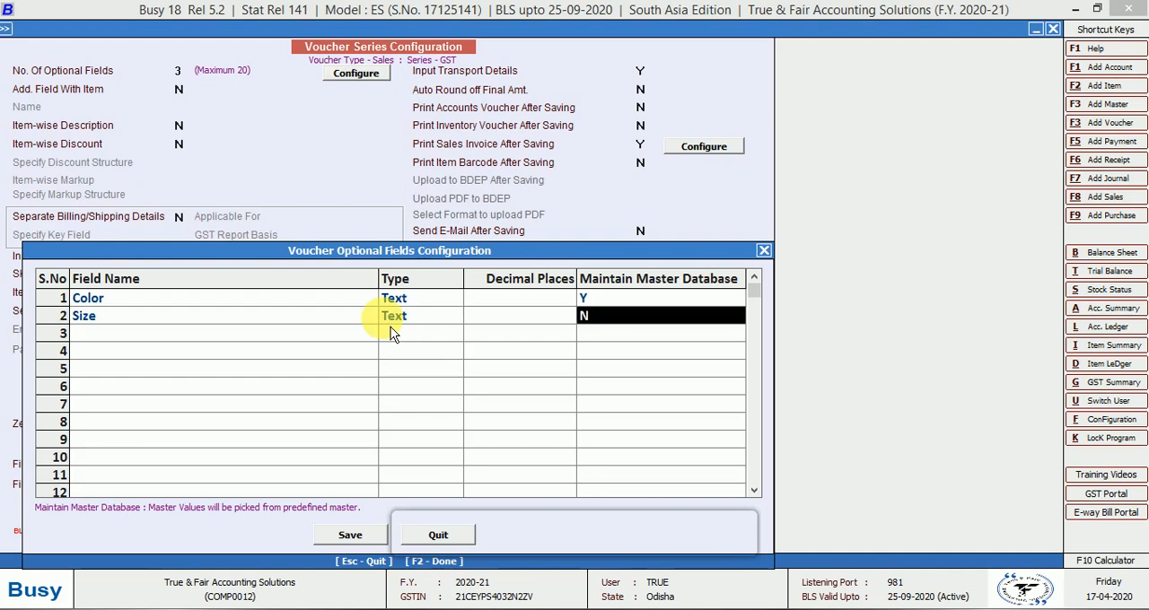
{"action": "key", "text": "Return"}
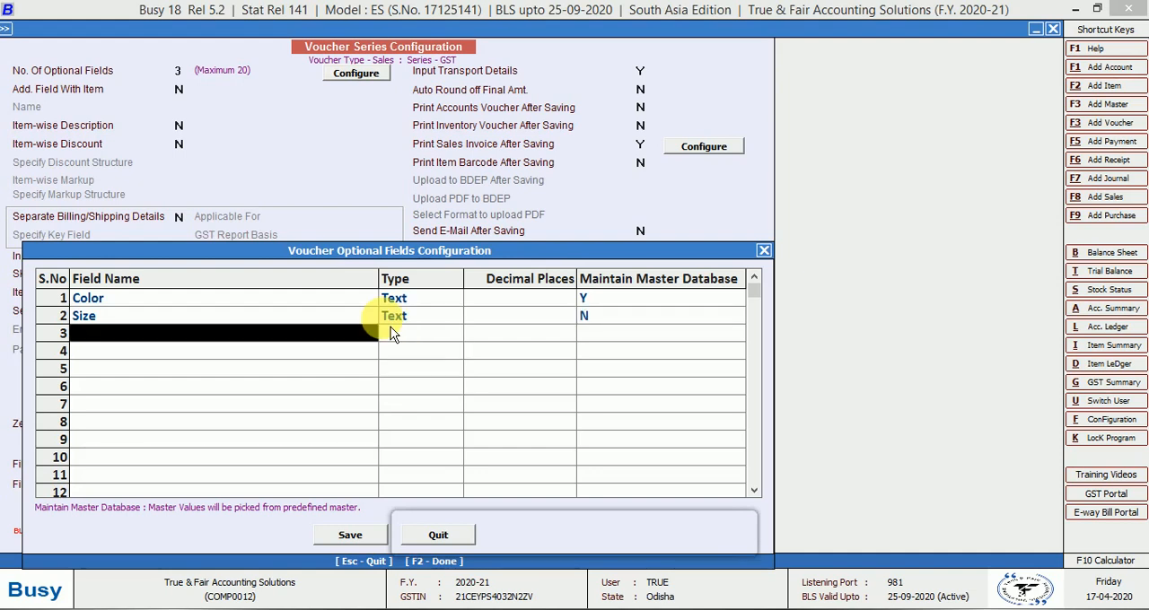
Define the third optional field as Serial No, type Numeric with 0 decimal places, and save the optional fields
{"action": "type", "text": "serial"}
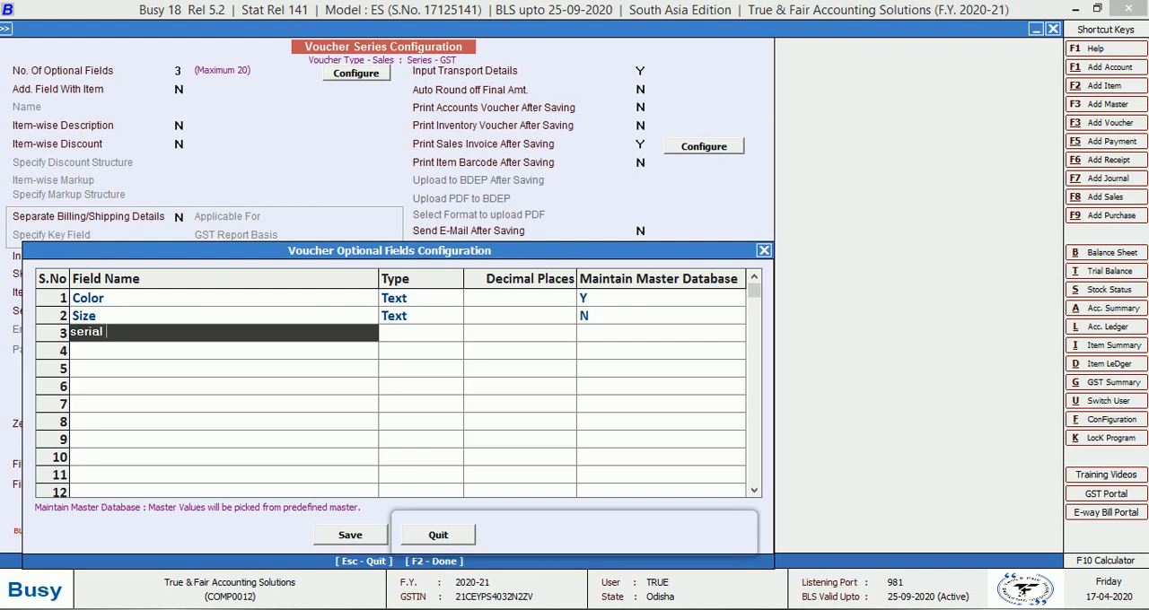
{"action": "type", "text": " no"}
{"action": "key", "text": "Return"}
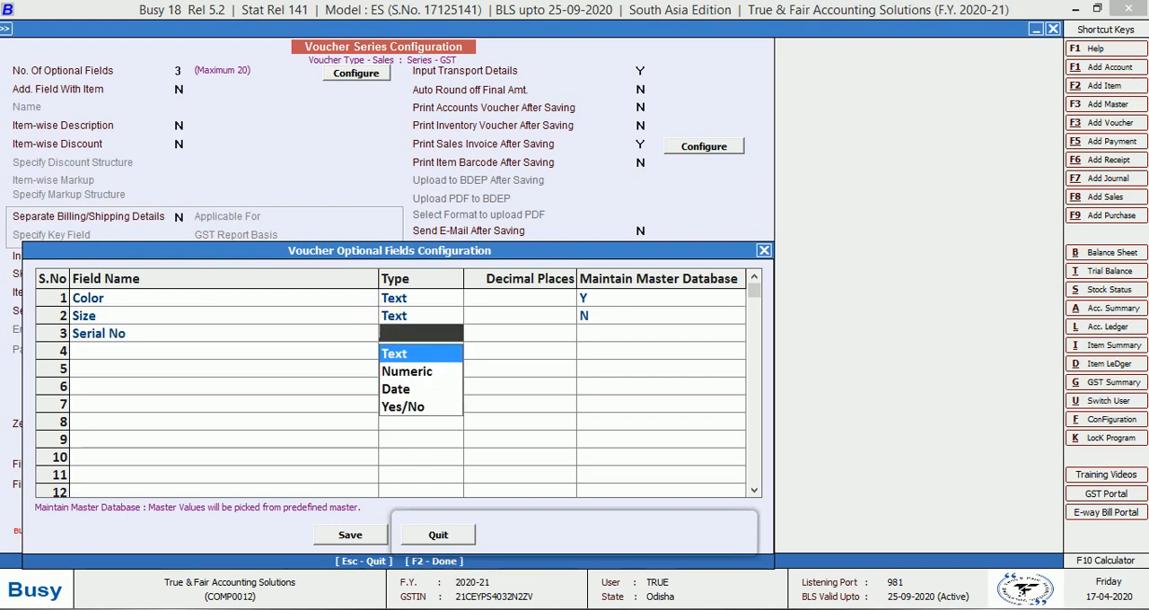
{"action": "key", "text": "Down"}
{"action": "key", "text": "Return"}
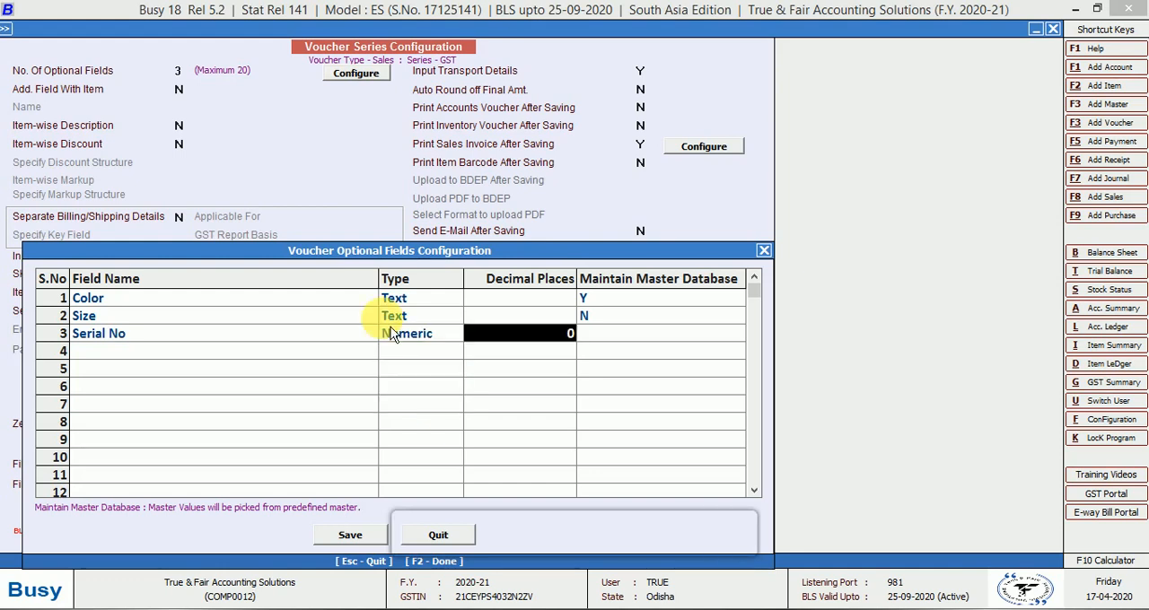
{"action": "type", "text": "0"}
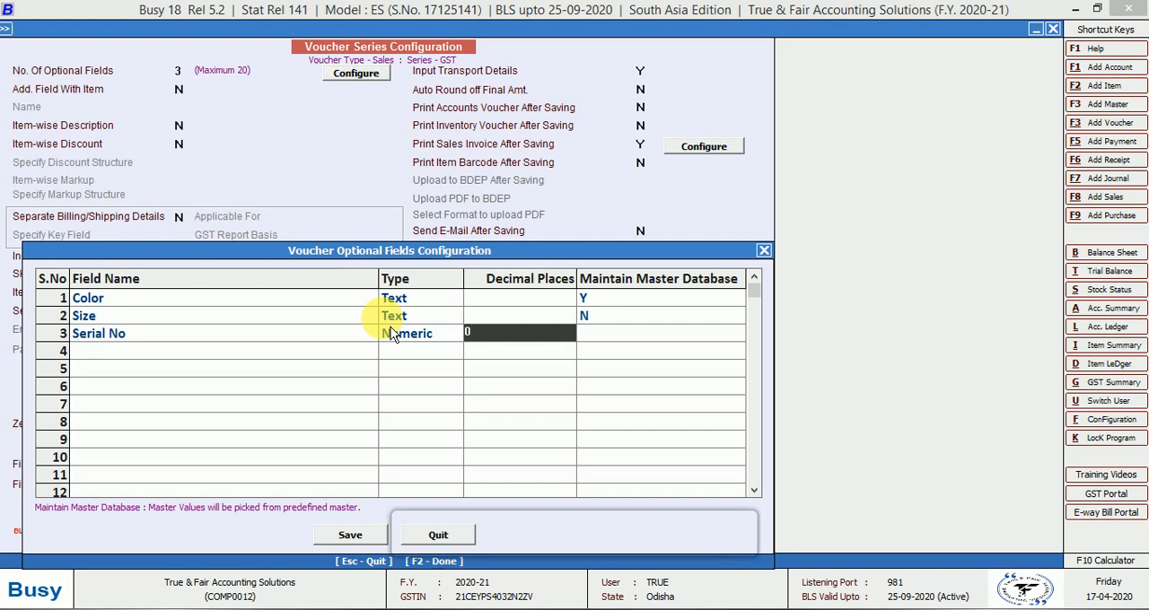
{"action": "key", "text": "Return"}
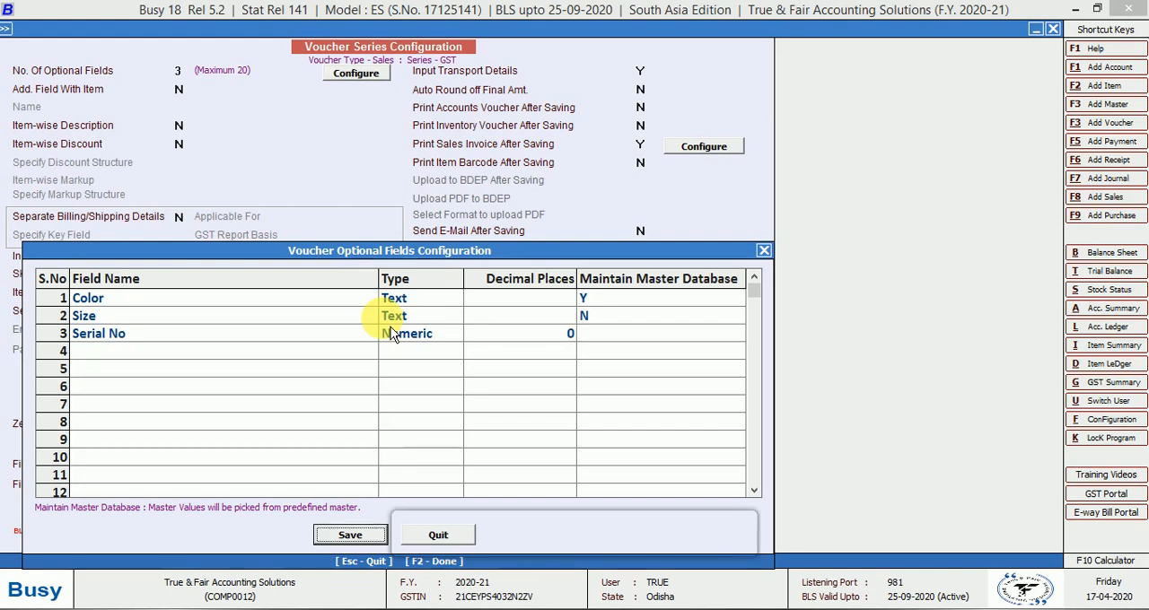
{"action": "key", "text": "Return"}
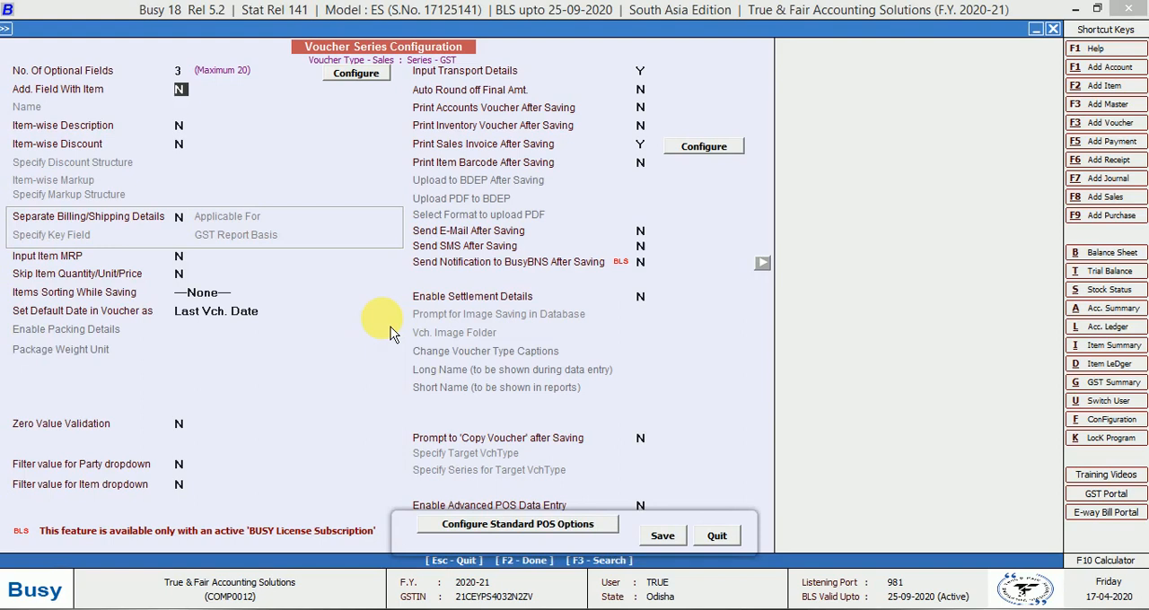
Enable the additional field with item and name it Warranty No
{"action": "type", "text": "y"}
{"action": "key", "text": "Return"}
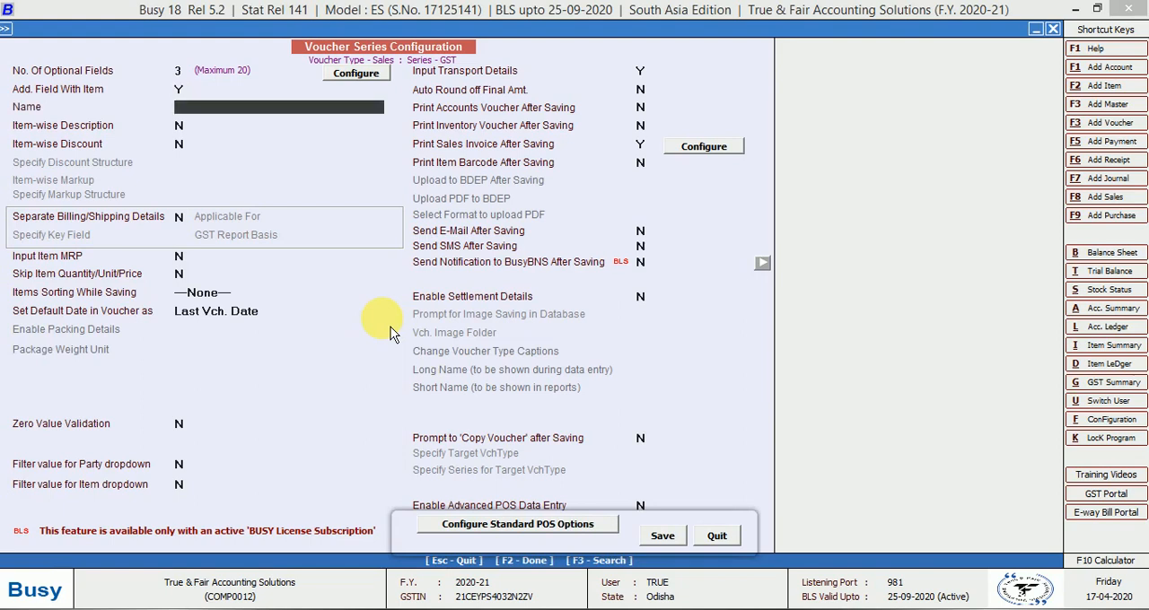
{"action": "type", "text": "warranty"}
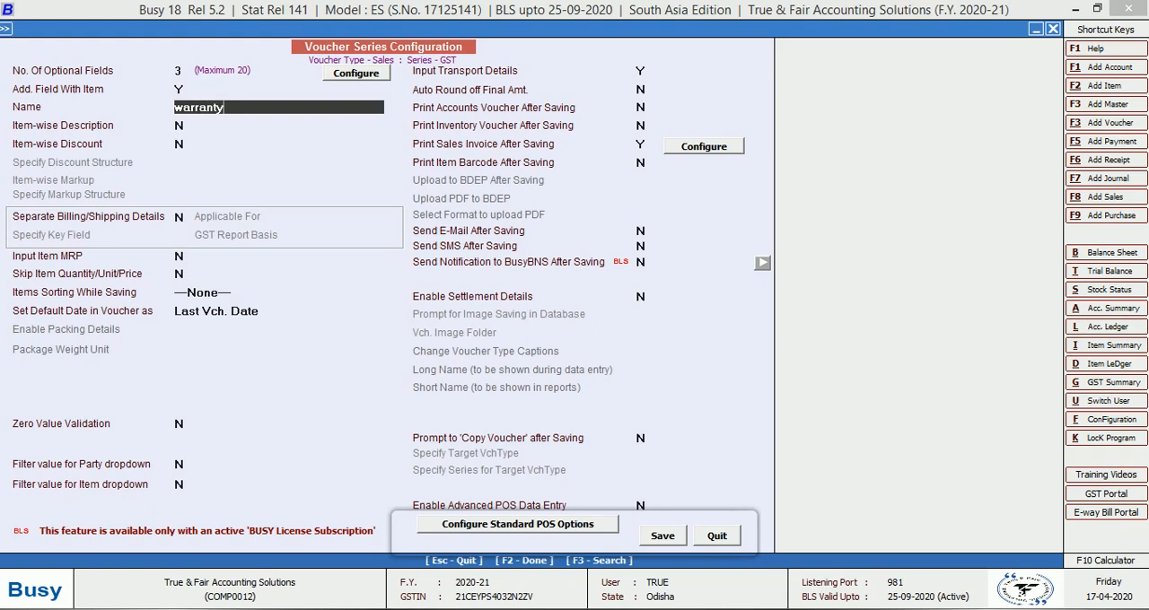
{"action": "type", "text": " no"}
{"action": "key", "text": "Return"}
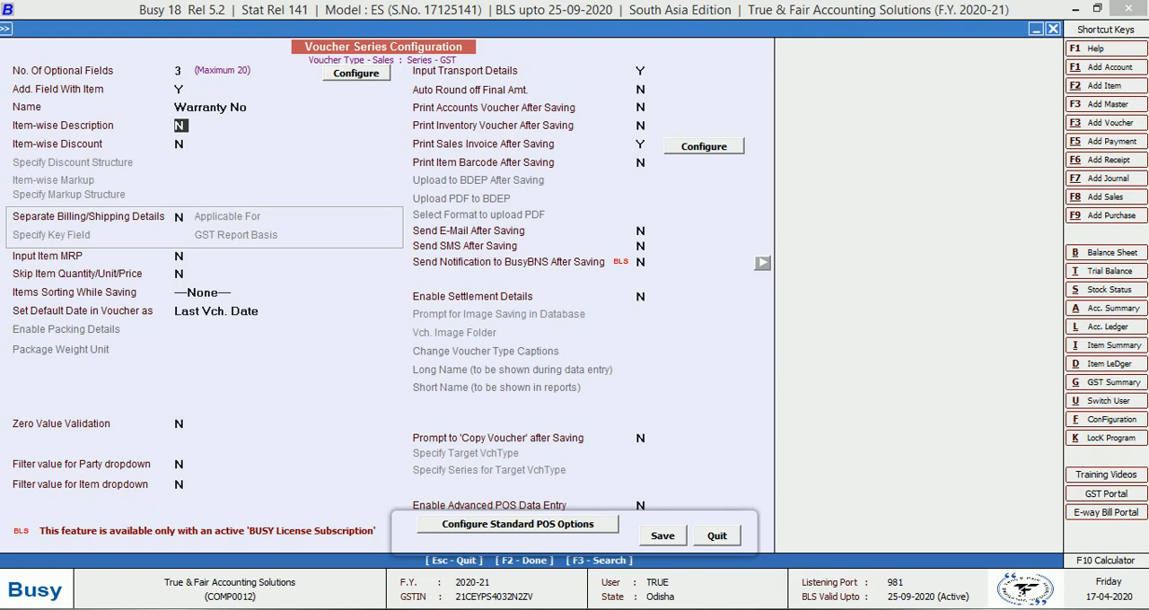
Enable the item-wise description with four description lines and title the first line color
{"action": "key", "text": "y"}
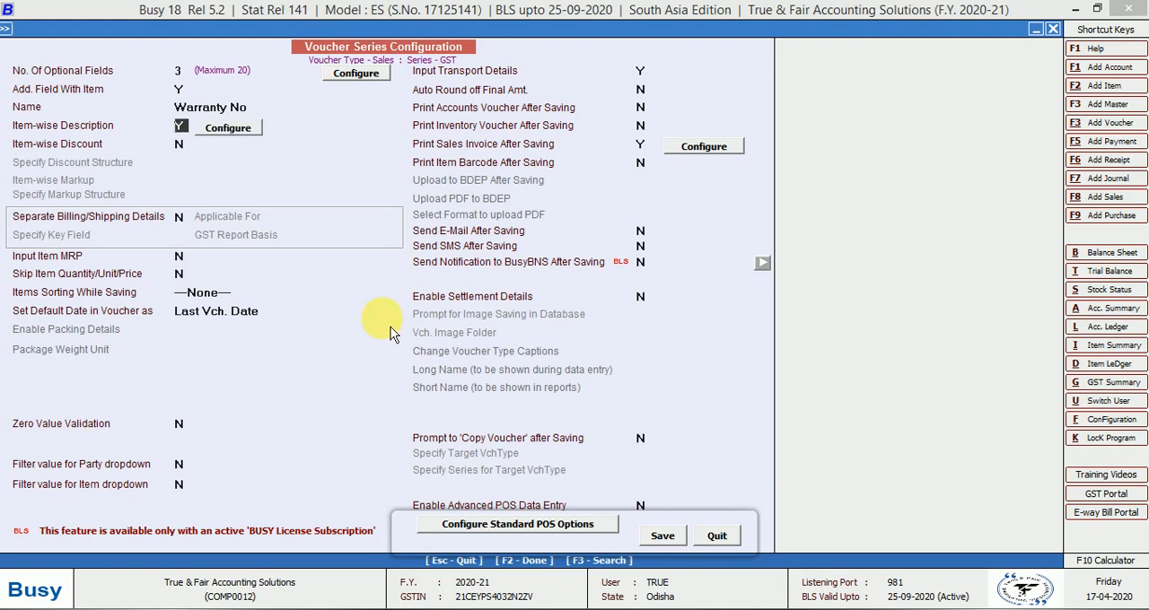
{"action": "key", "text": "Return"}
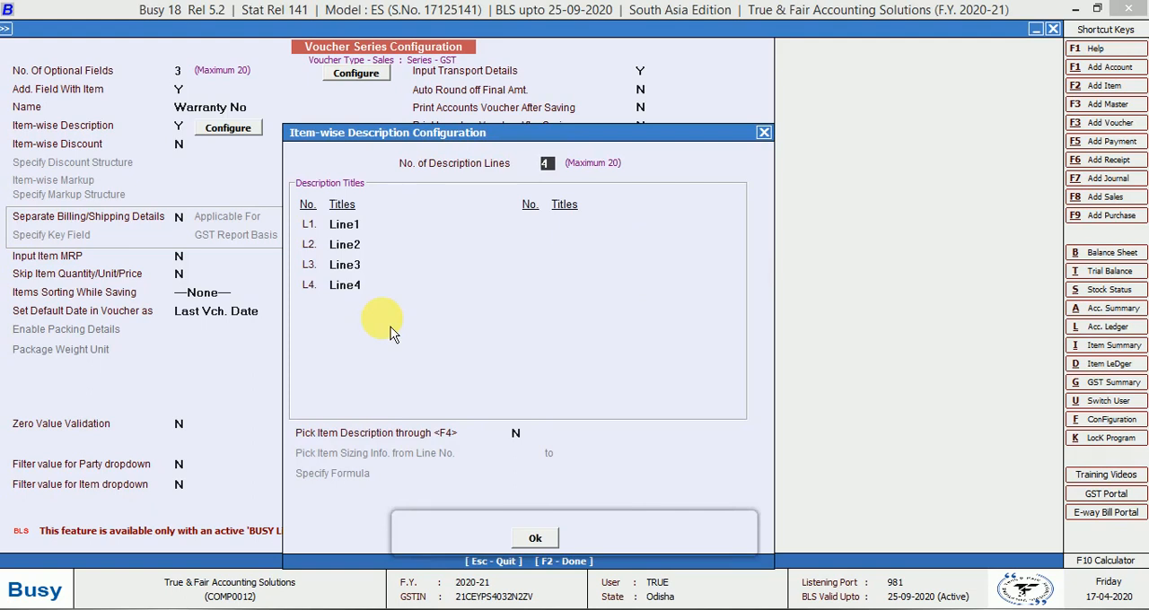
{"action": "left_click", "coordinate": [366, 225]}
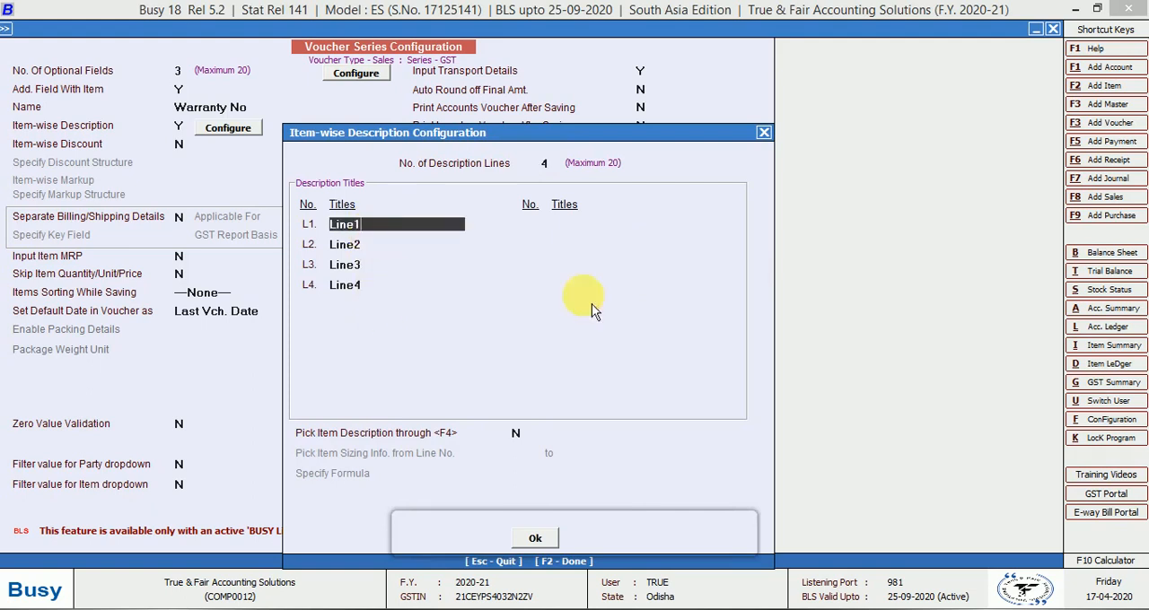
{"action": "key", "text": "BackSpace"}
{"action": "key", "text": "BackSpace"}
{"action": "key", "text": "BackSpace"}
{"action": "key", "text": "BackSpace"}
{"action": "key", "text": "BackSpace"}
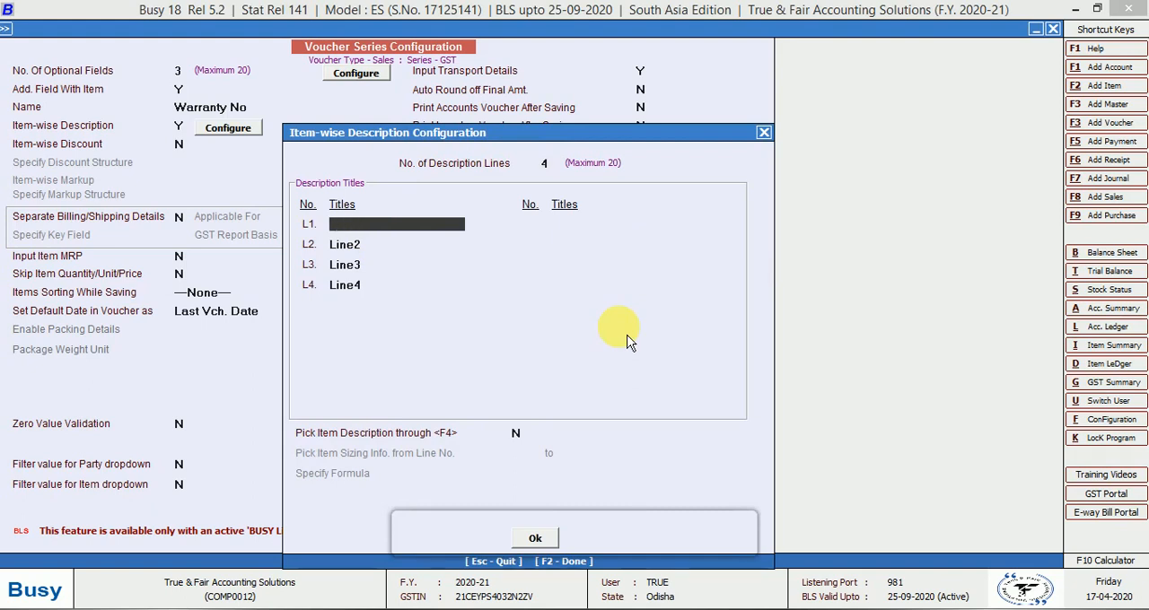
{"action": "type", "text": "color"}
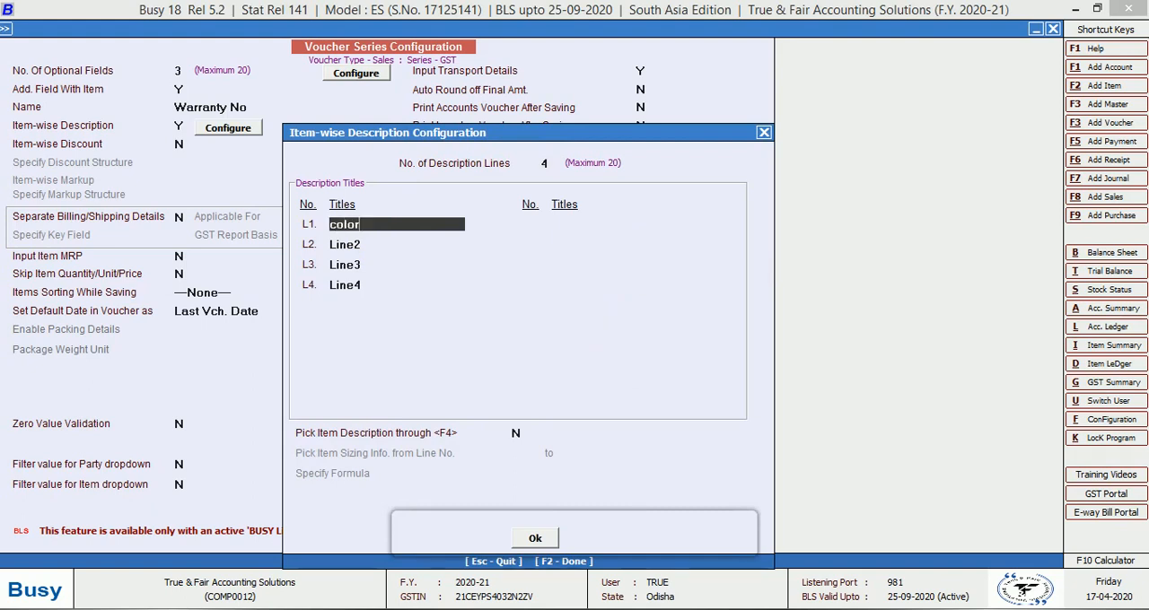
Title the second description line Size and the third description line Serial No
{"action": "key", "text": "Return"}
{"action": "type", "text": "Size"}
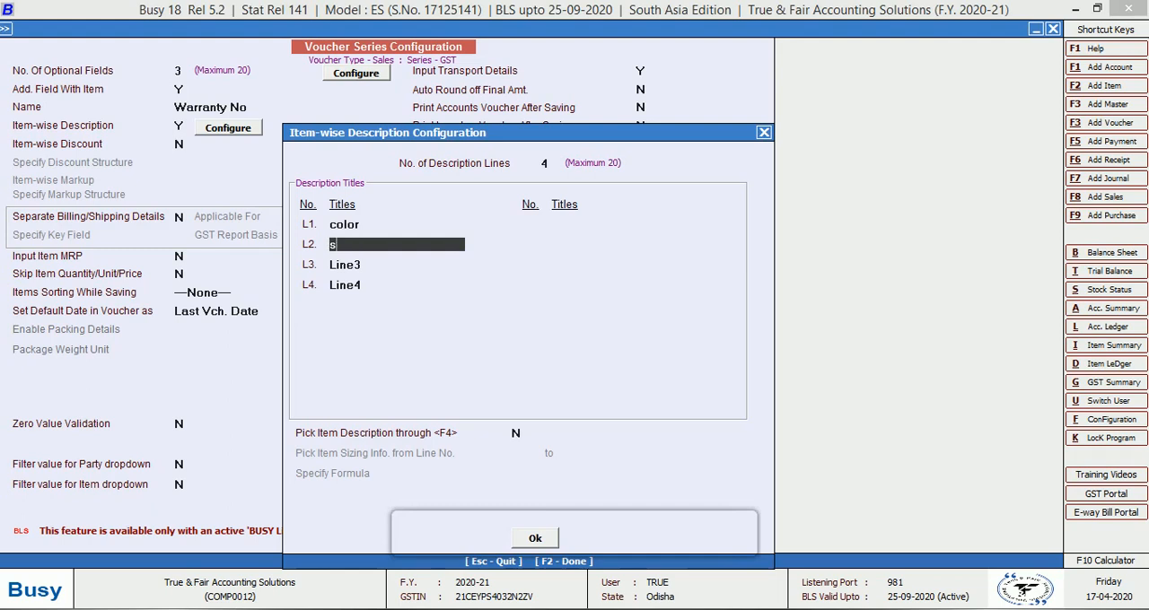
{"action": "key", "text": "Return"}
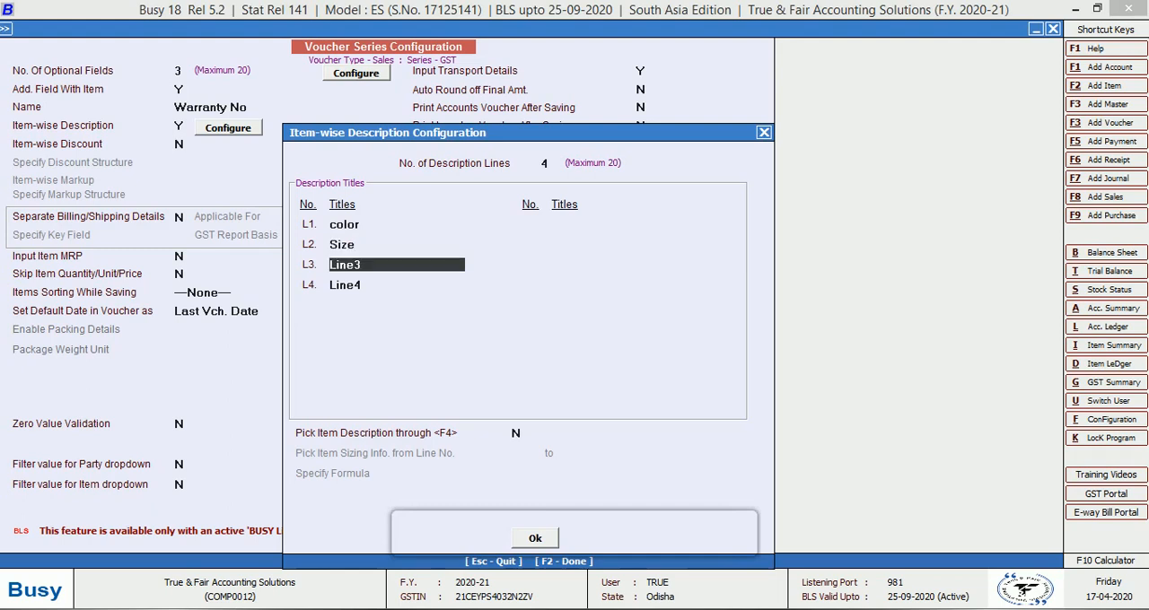
{"action": "type", "text": "serial no"}
{"action": "key", "text": "Return"}
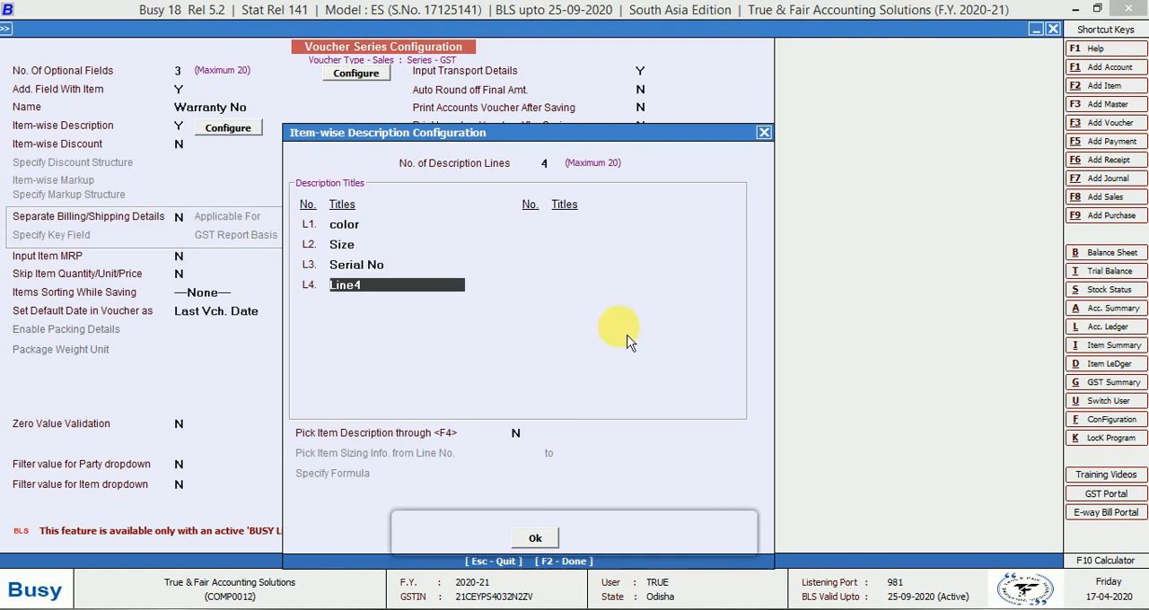
Replace the fourth description line's title with Model Name
{"action": "type", "text": "MOdel"}
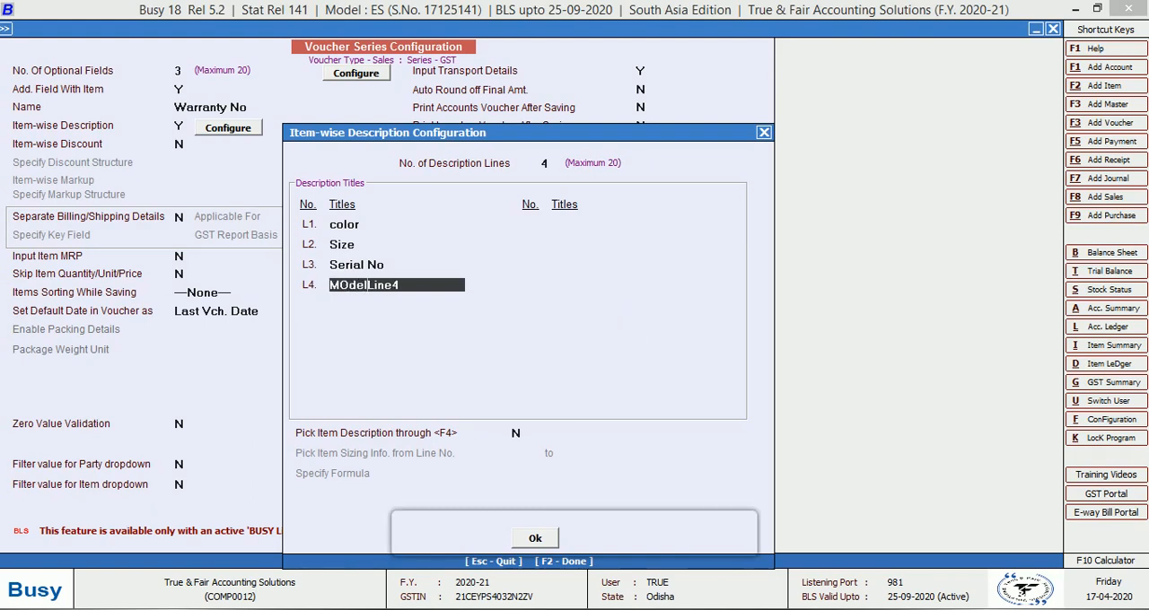
{"action": "key", "text": "Delete"}
{"action": "key", "text": "Delete"}
{"action": "key", "text": "Delete"}
{"action": "key", "text": "Delete"}
{"action": "key", "text": "Delete"}
{"action": "key", "text": "BackSpace"}
{"action": "key", "text": "BackSpace"}
{"action": "key", "text": "BackSpace"}
{"action": "key", "text": "BackSpace"}
{"action": "key", "text": "BackSpace"}
{"action": "type", "text": "odel Name"}
{"action": "key", "text": "Return"}
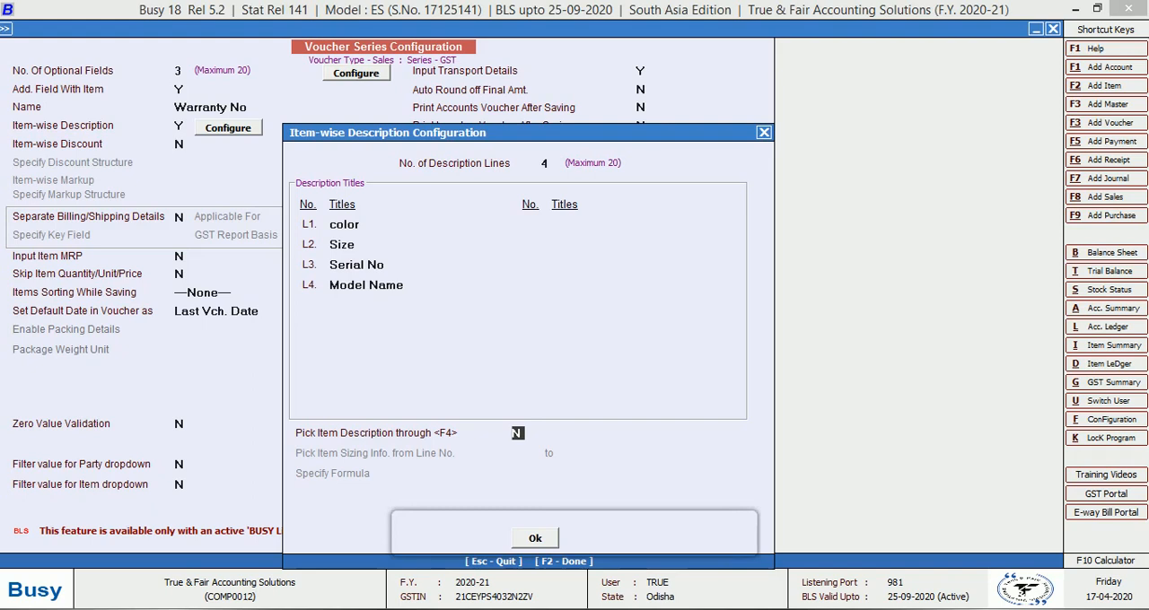
Set Pick Item Description through <F4> to Y and accept the item-wise description configuration
{"action": "type", "text": "Y"}
{"action": "key", "text": "Return"}
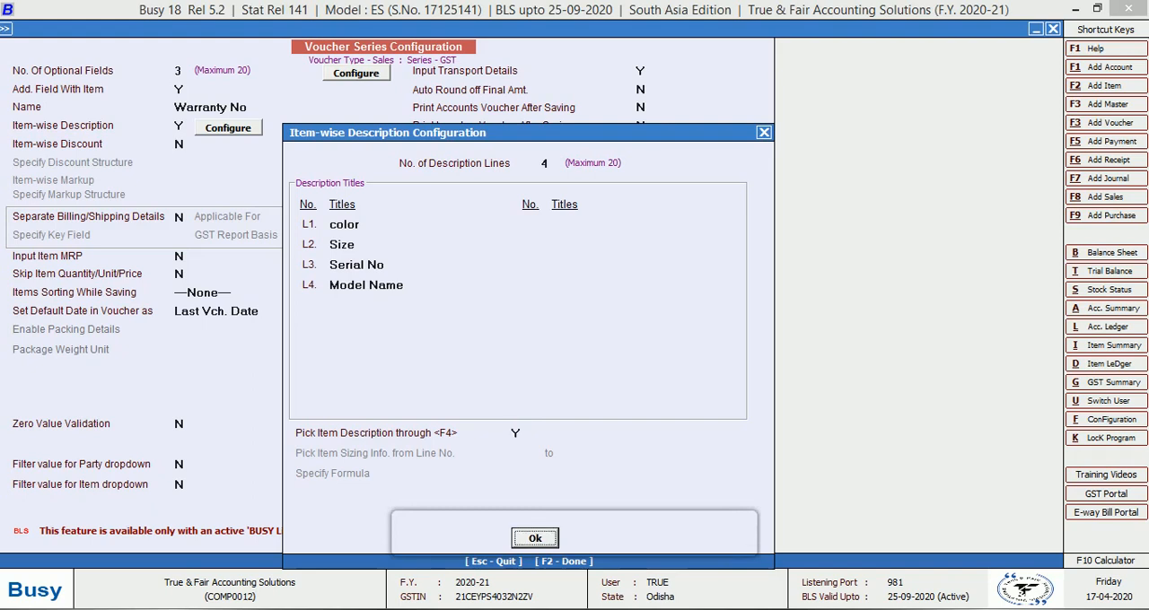
{"action": "key", "text": "Return"}
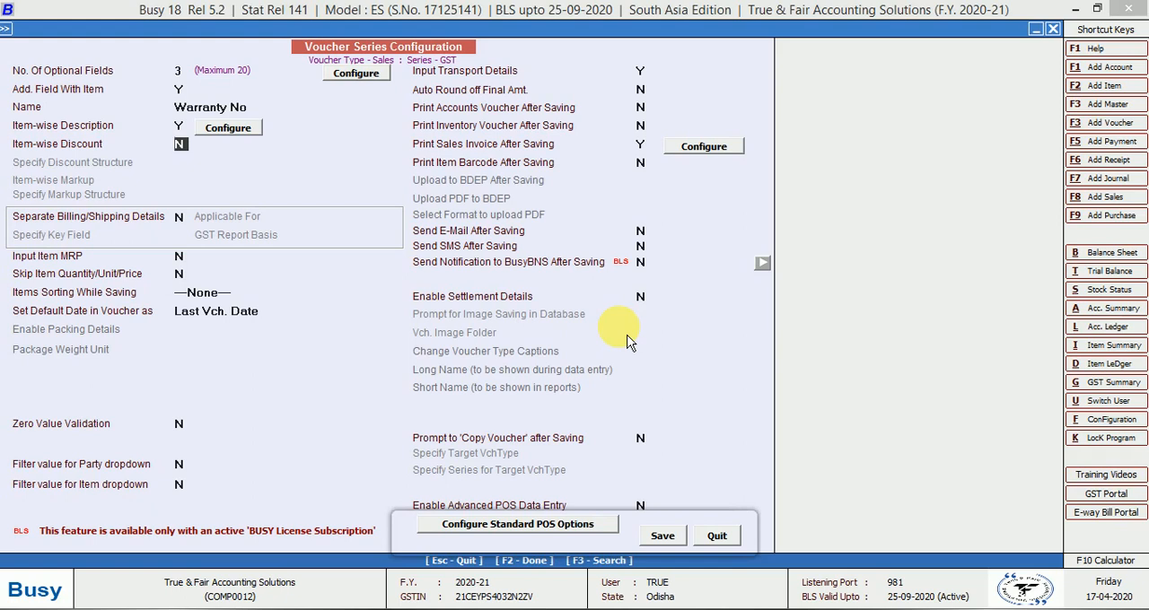
Enable Item-wise Discount with the discount structure Simple Discount, % of Price
{"action": "key", "text": "y"}
{"action": "key", "text": "Return"}
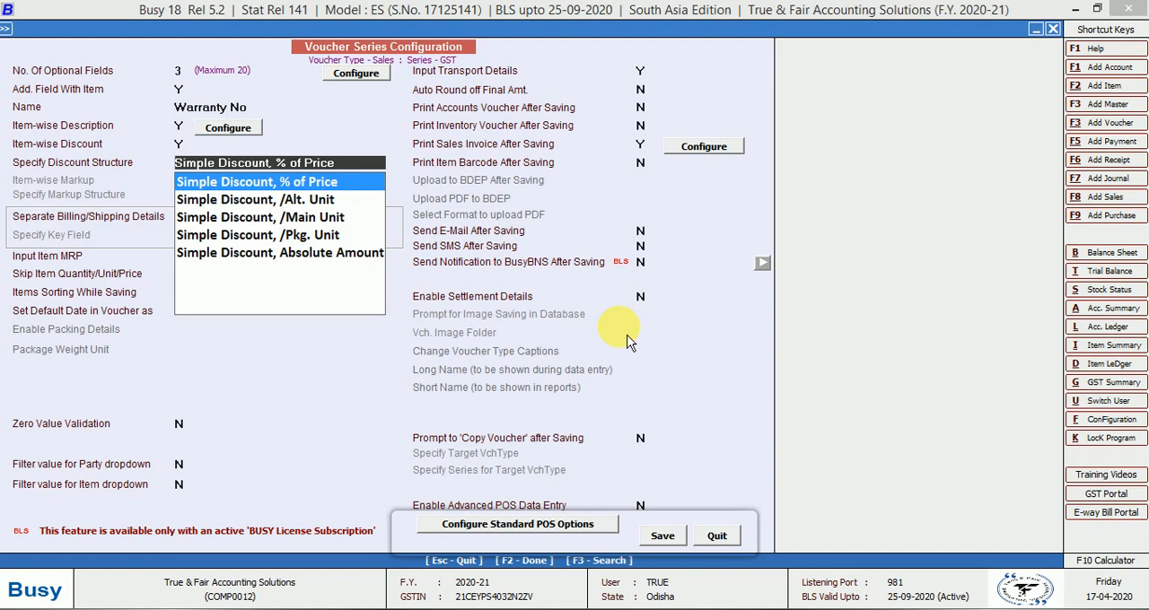
{"action": "key", "text": "Return"}
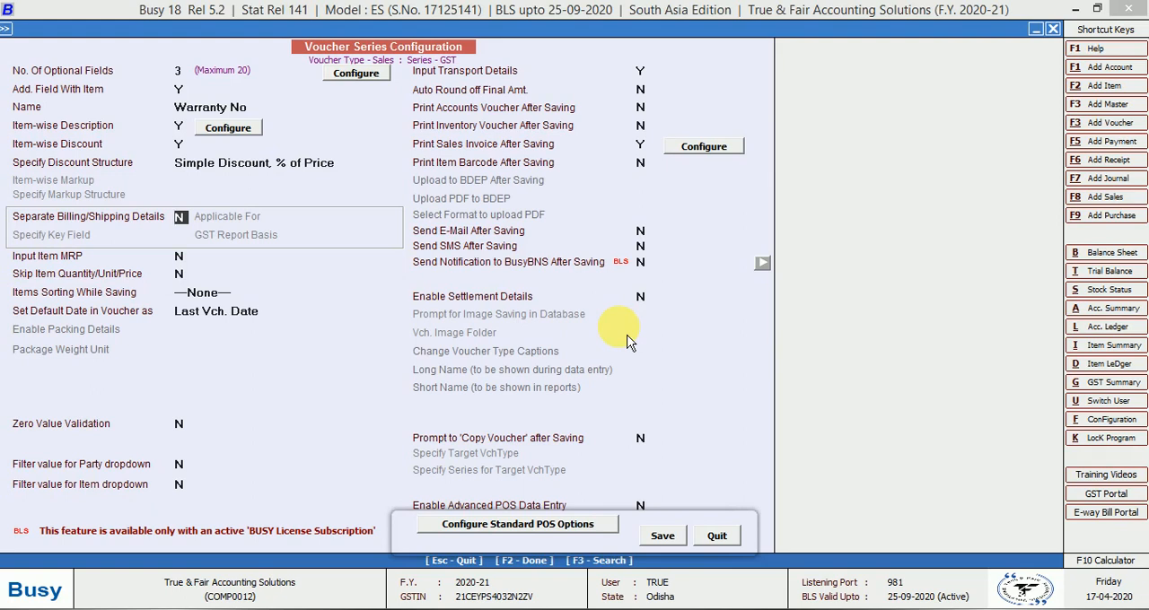
Enable Separate Billing/Shipping Details for All Parties, with key field Party Name and GST report basis Ask in Voucher
{"action": "key", "text": "y"}
{"action": "key", "text": "Return"}
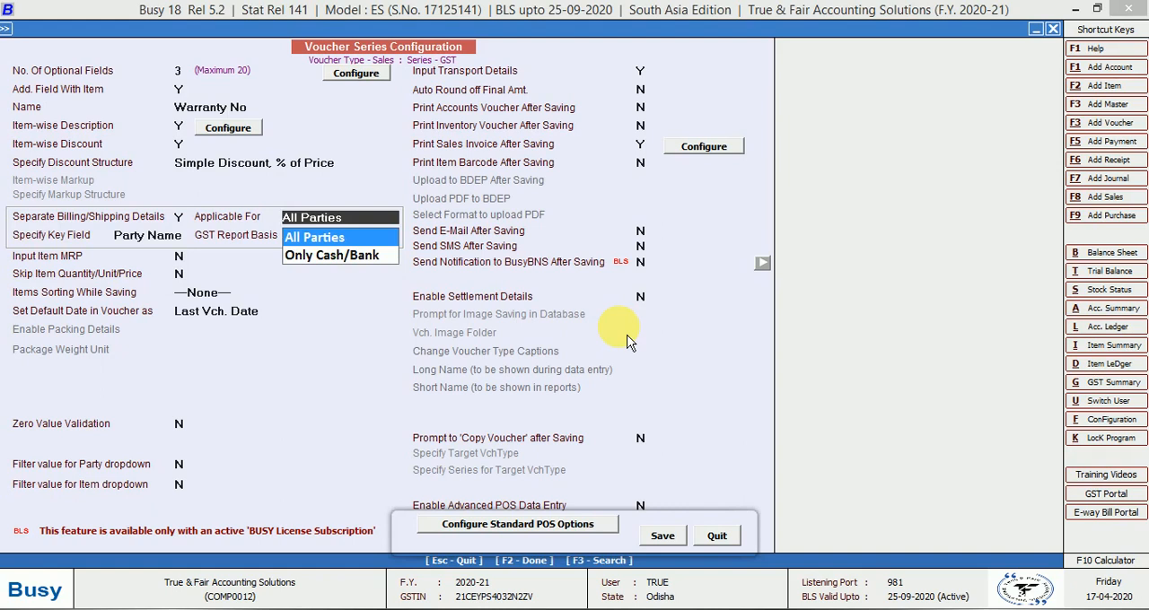
{"action": "key", "text": "Return"}
{"action": "key", "text": "Return"}
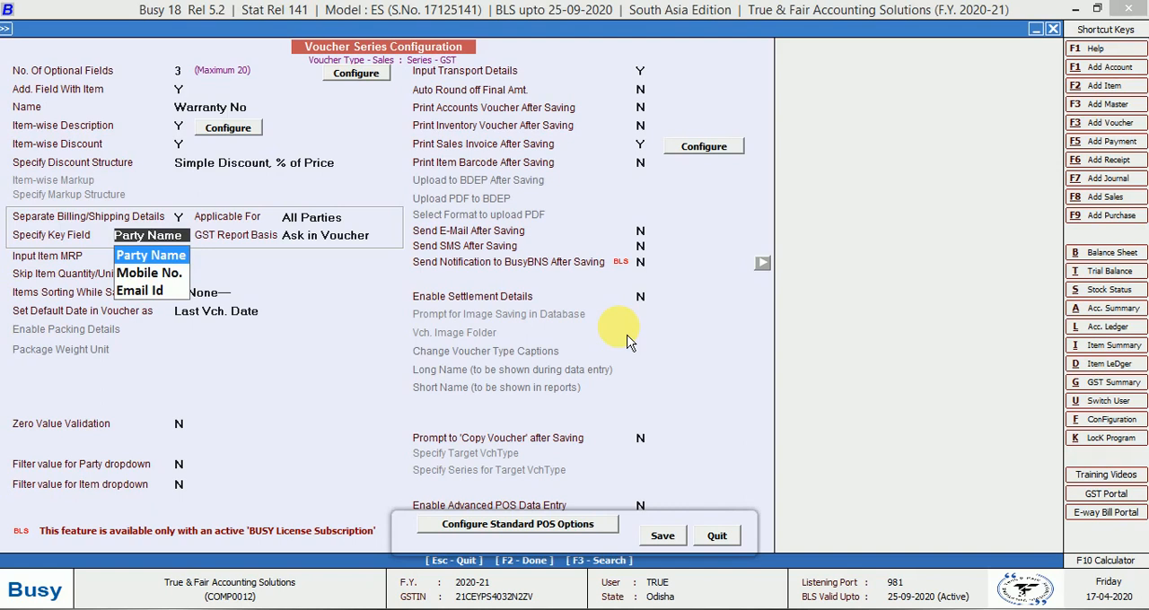
{"action": "key", "text": "Return"}
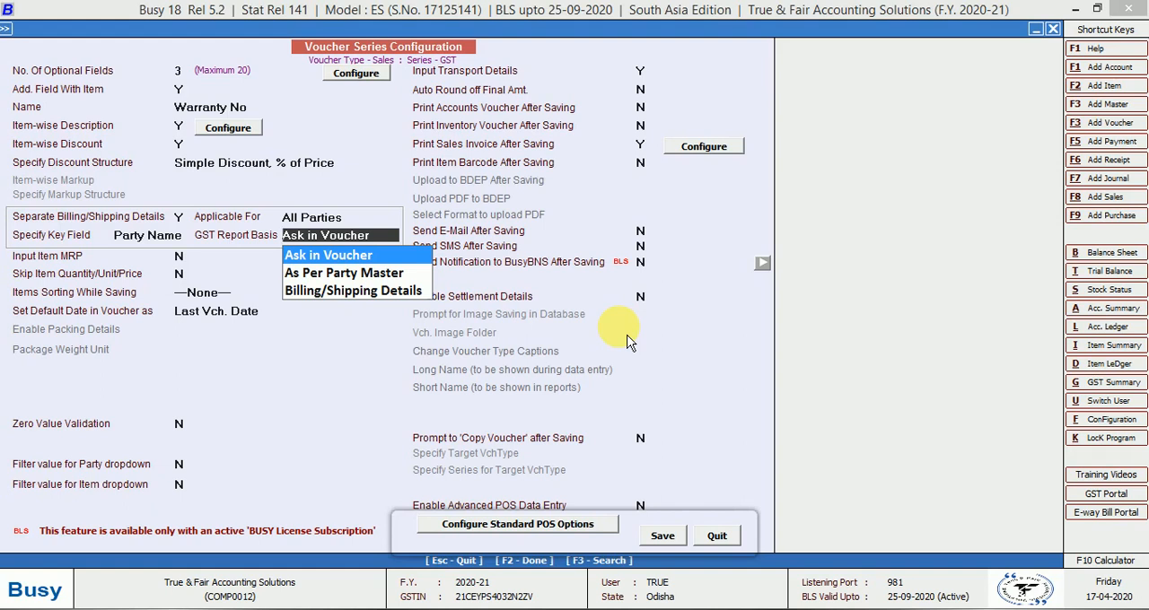
{"action": "key", "text": "Return"}
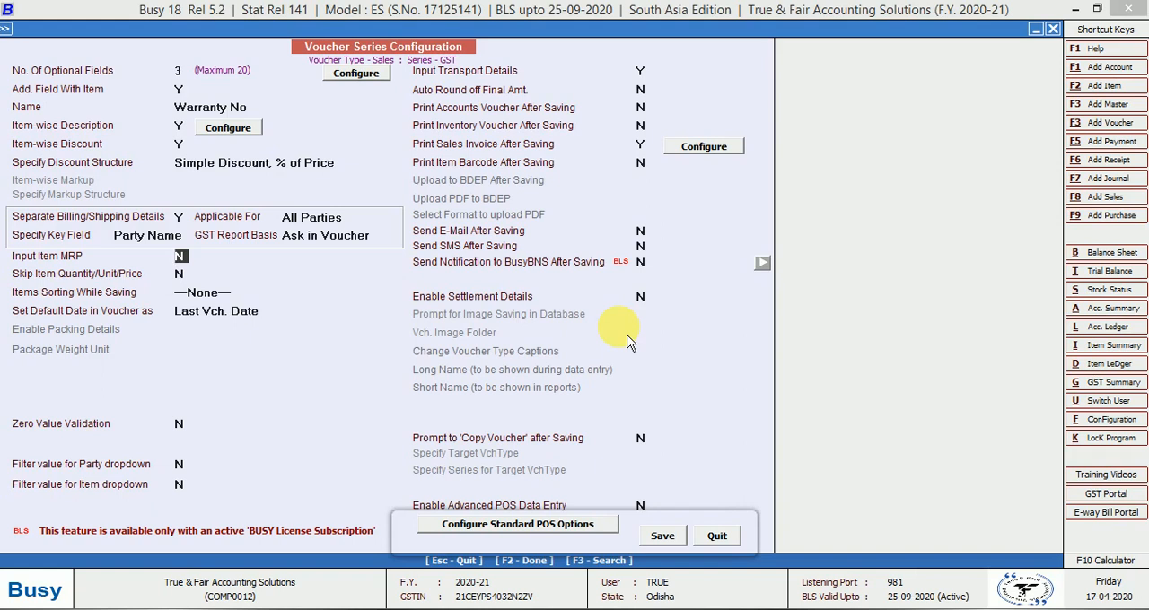
Set Input Item MRP to Y and leave Skip Item Quantity/Unit/Price at N
{"action": "key", "text": "y"}
{"action": "key", "text": "Return"}
{"action": "key", "text": "Return"}
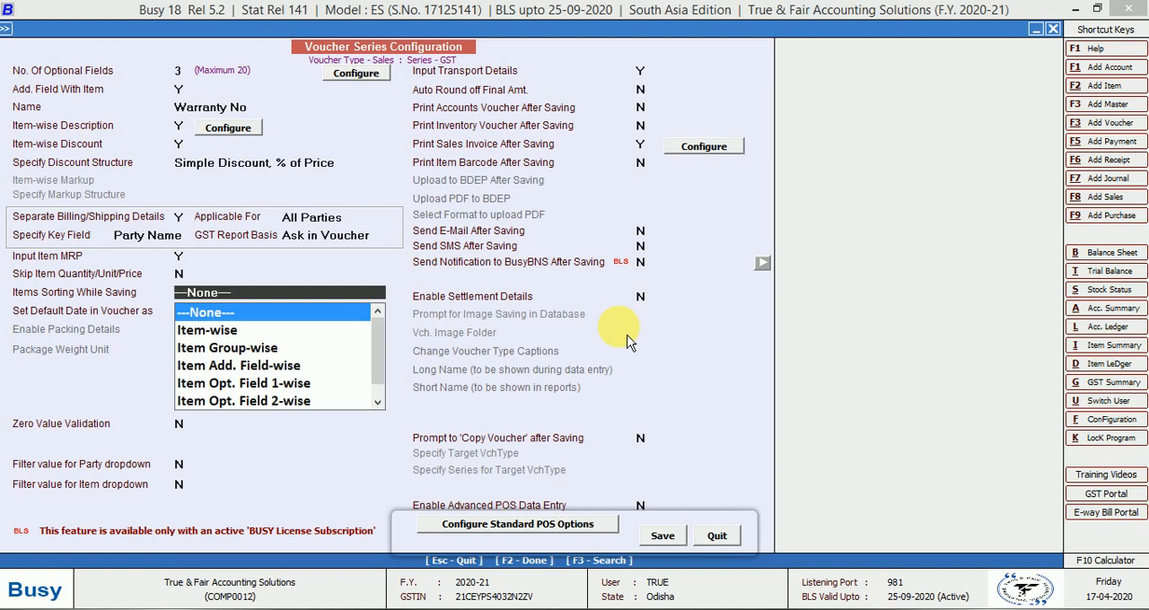
Keep Items Sorting While Saving at None and accept Last Vch. Date as the default voucher date
{"action": "key", "text": "Down"}
{"action": "key", "text": "Down"}
{"action": "key", "text": "Down"}
{"action": "key", "text": "Down"}
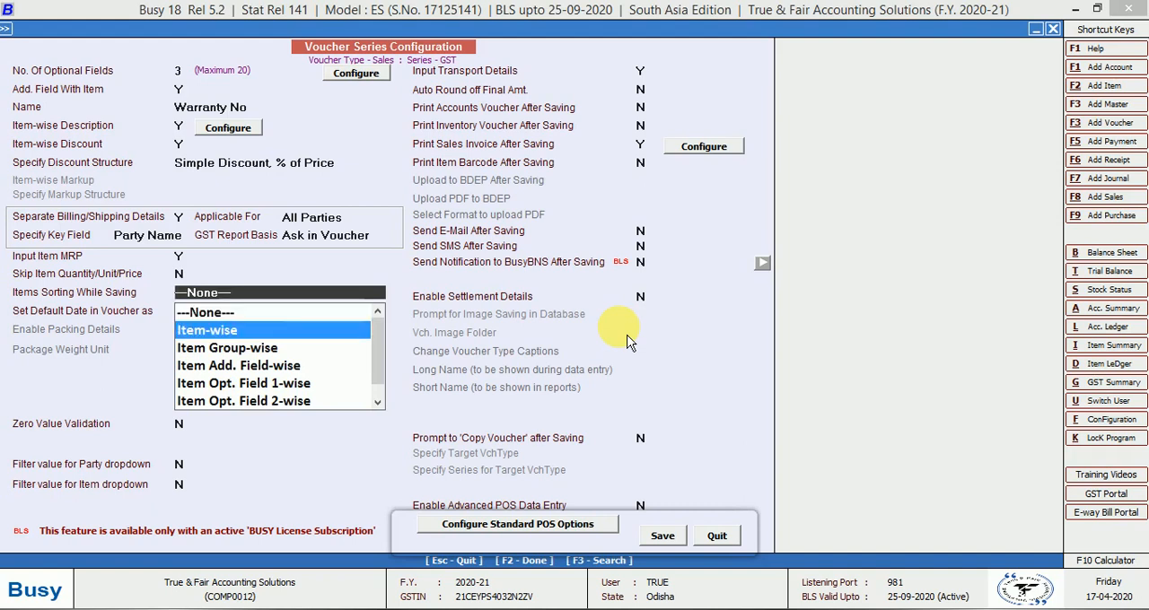
{"action": "key", "text": "Up"}
{"action": "key", "text": "Up"}
{"action": "key", "text": "Up"}
{"action": "key", "text": "Up"}
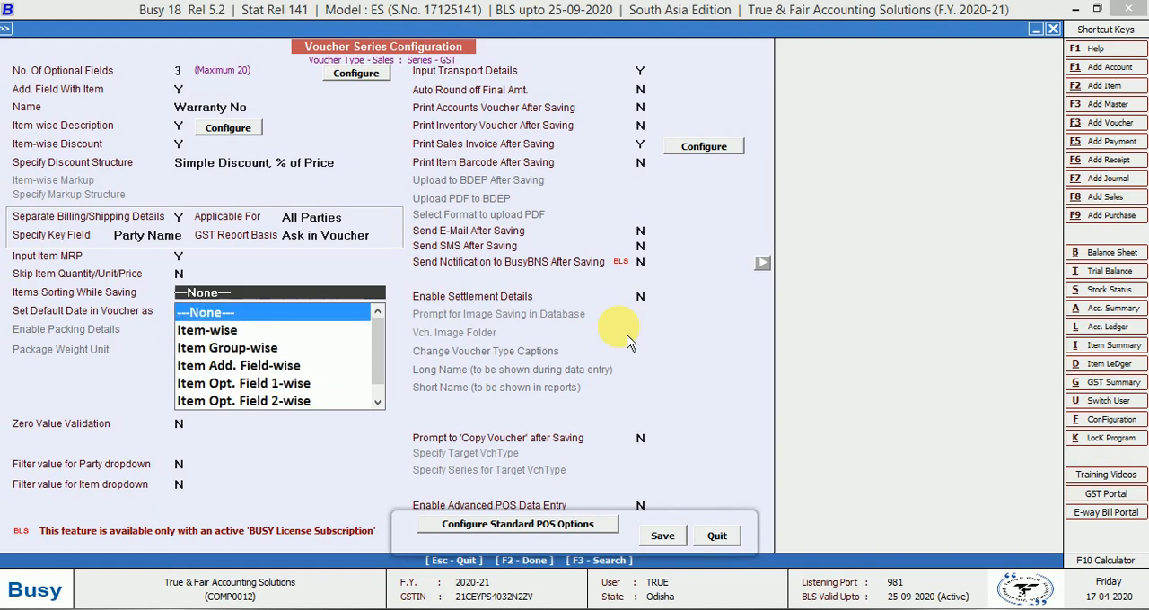
{"action": "key", "text": "Return"}
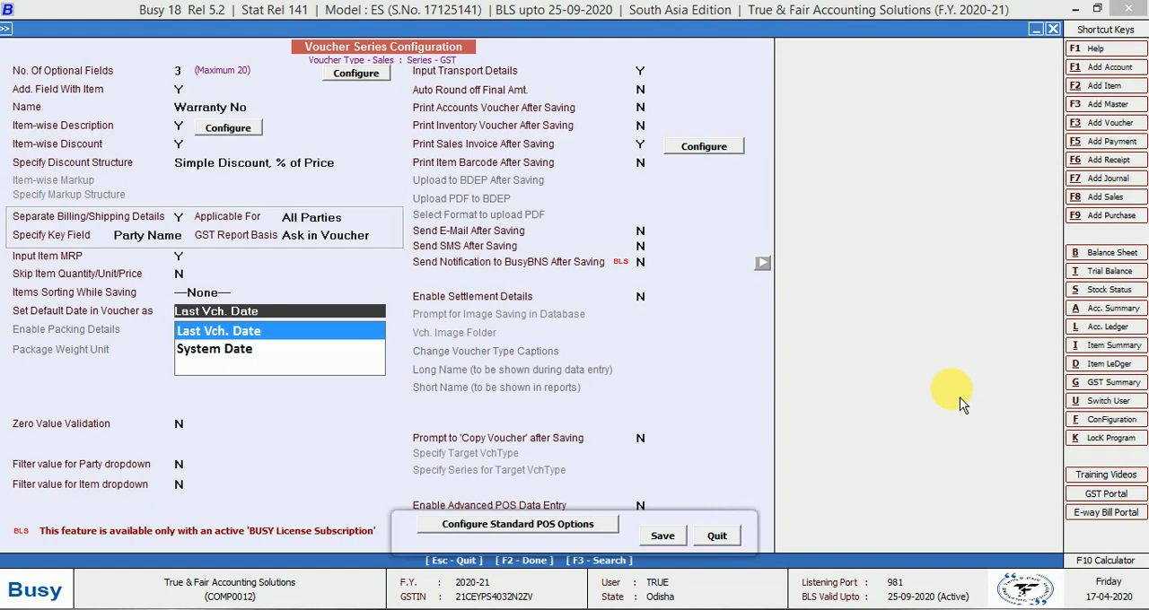
{"action": "key", "text": "Return"}
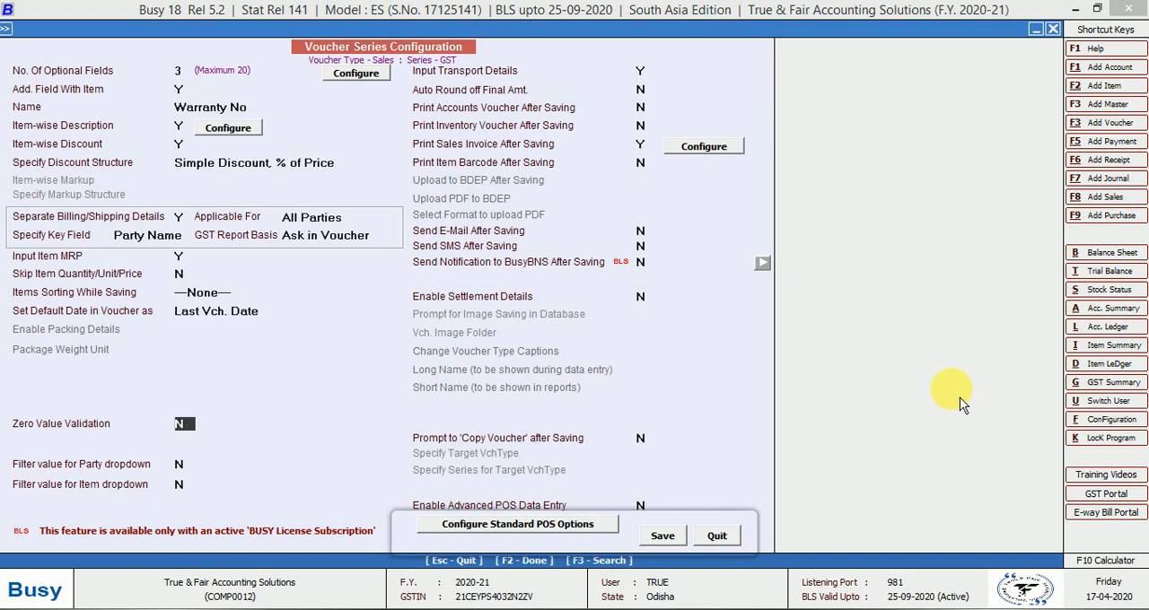
Set Zero Value Validation to Y and leave its validation options without selecting any
{"action": "key", "text": "y"}
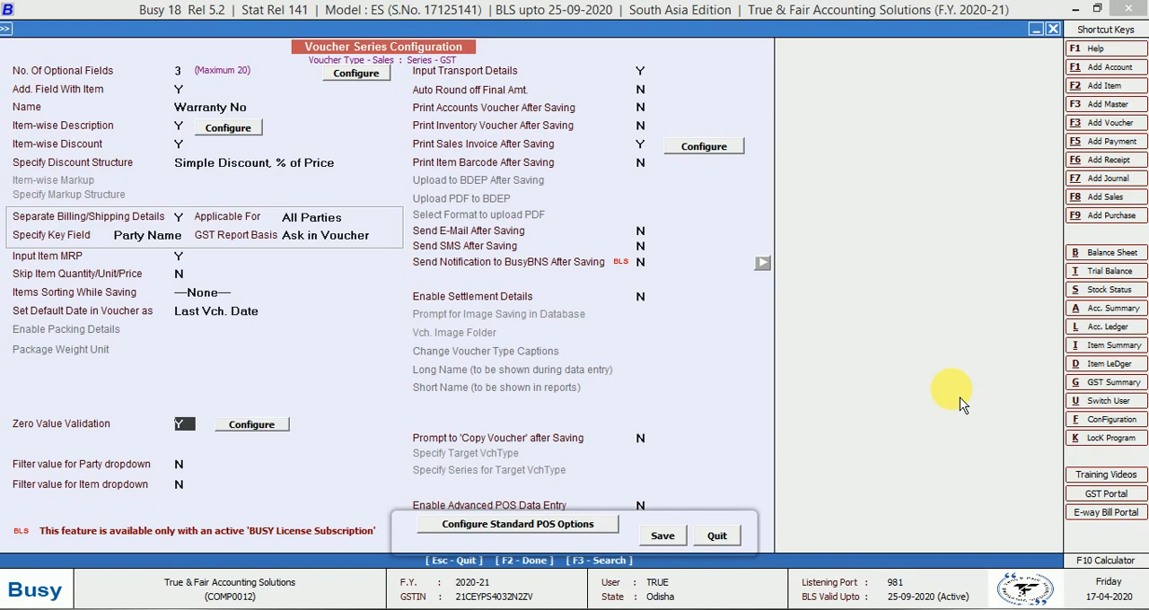
{"action": "key", "text": "Return"}
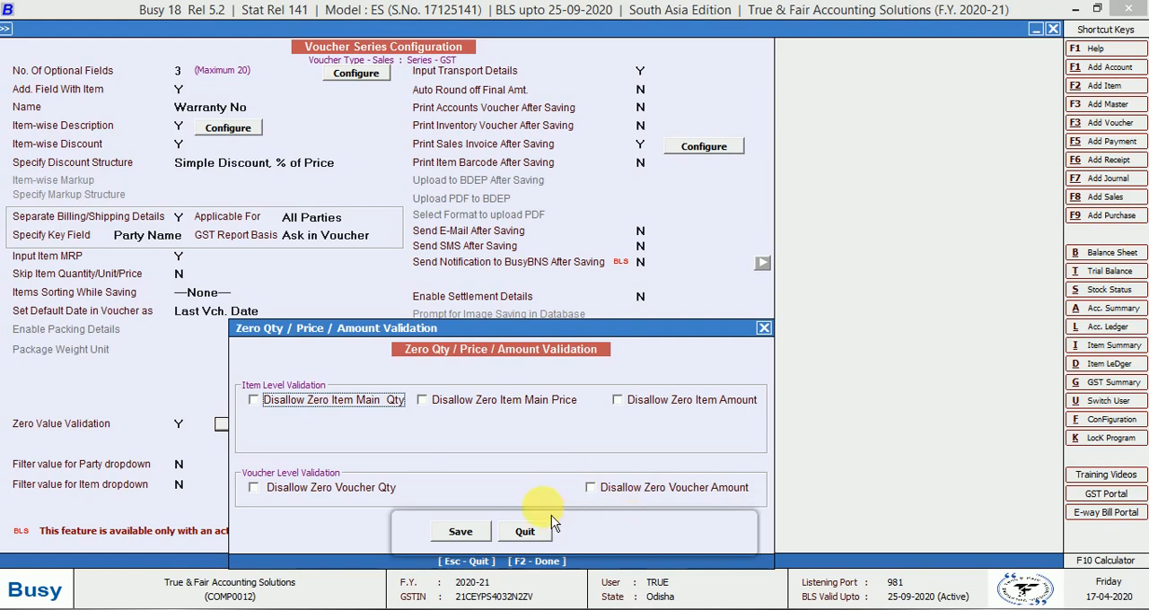
{"action": "left_click", "coordinate": [528, 531]}
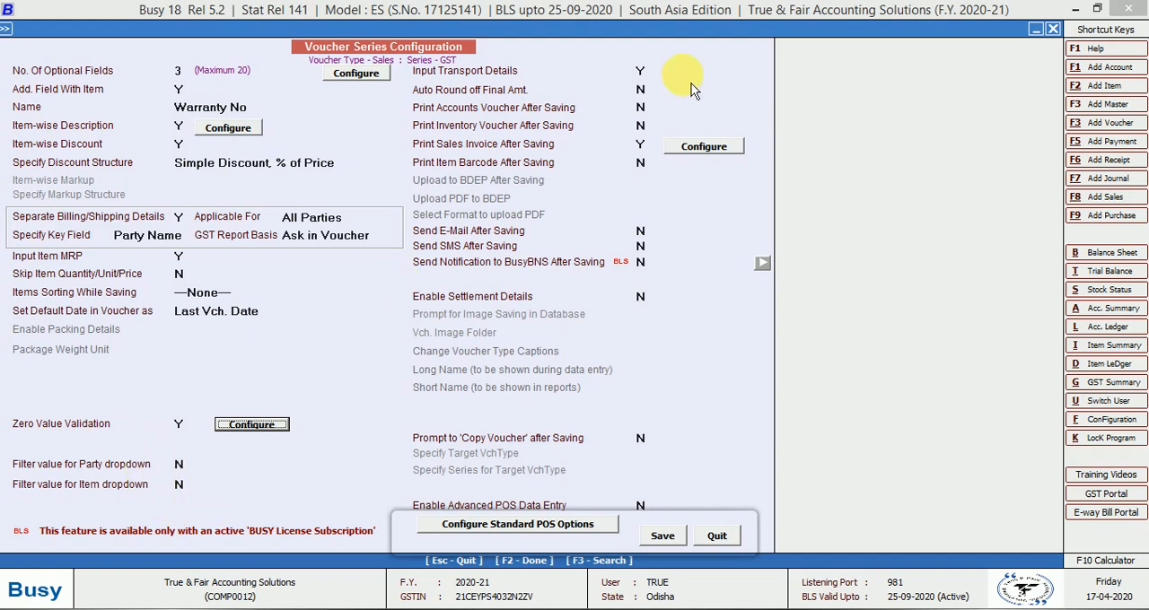
Set Input Transport Details to N
{"action": "left_click", "coordinate": [640, 72]}
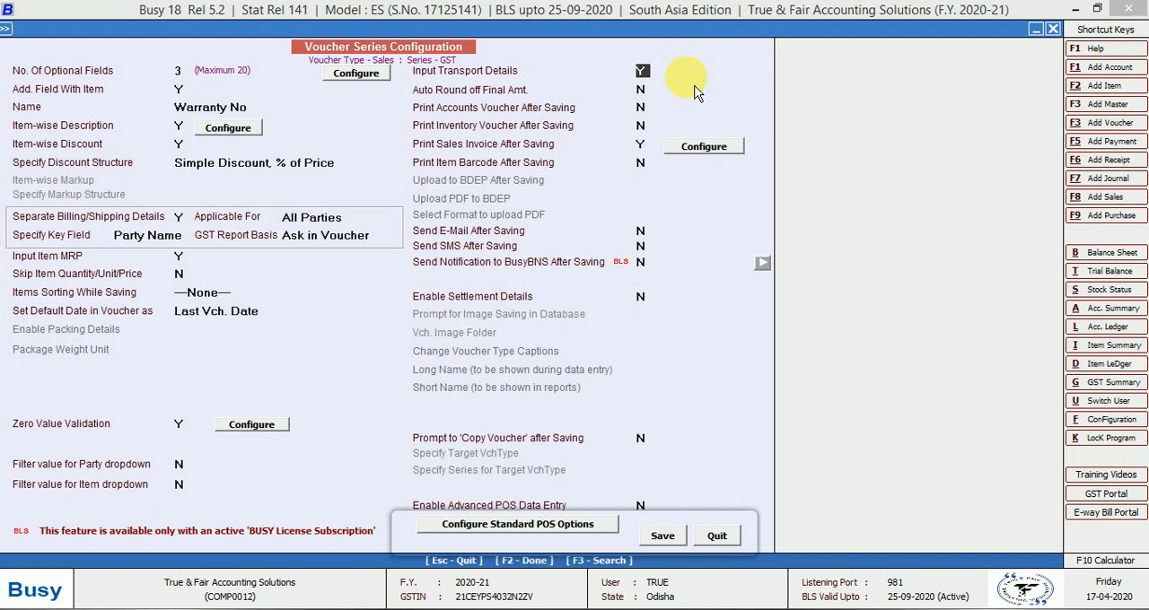
{"action": "key", "text": "n"}
{"action": "key", "text": "Return"}
Enable Auto Round off Final Amt. in Automatic mode with Rounded Off (+) as the upper bill sundry
{"action": "key", "text": "y"}
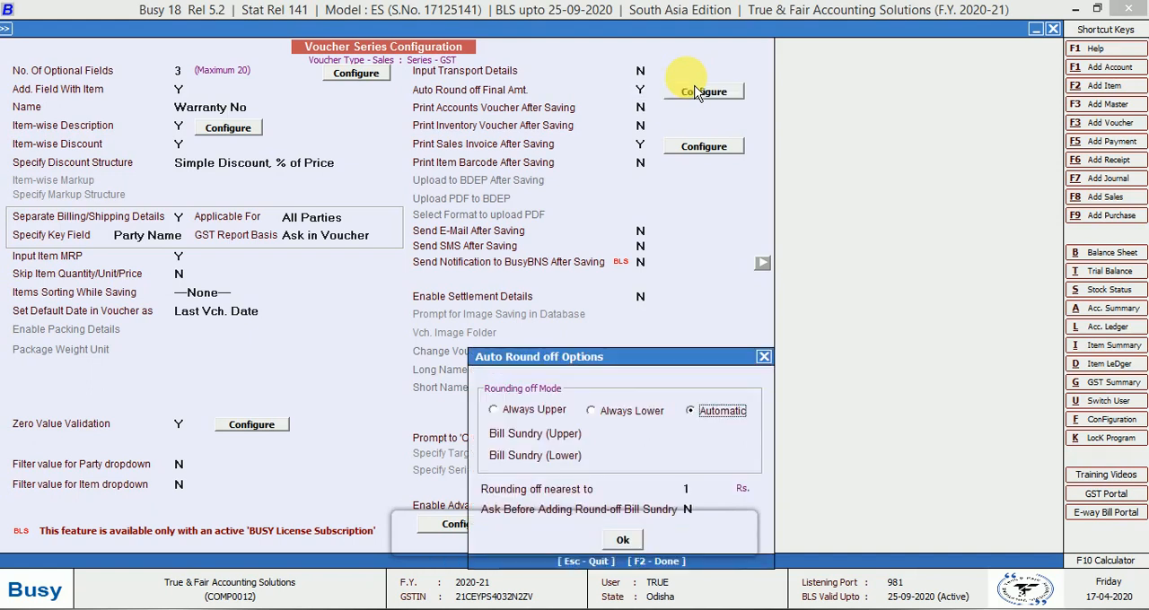
{"action": "key", "text": "Return"}
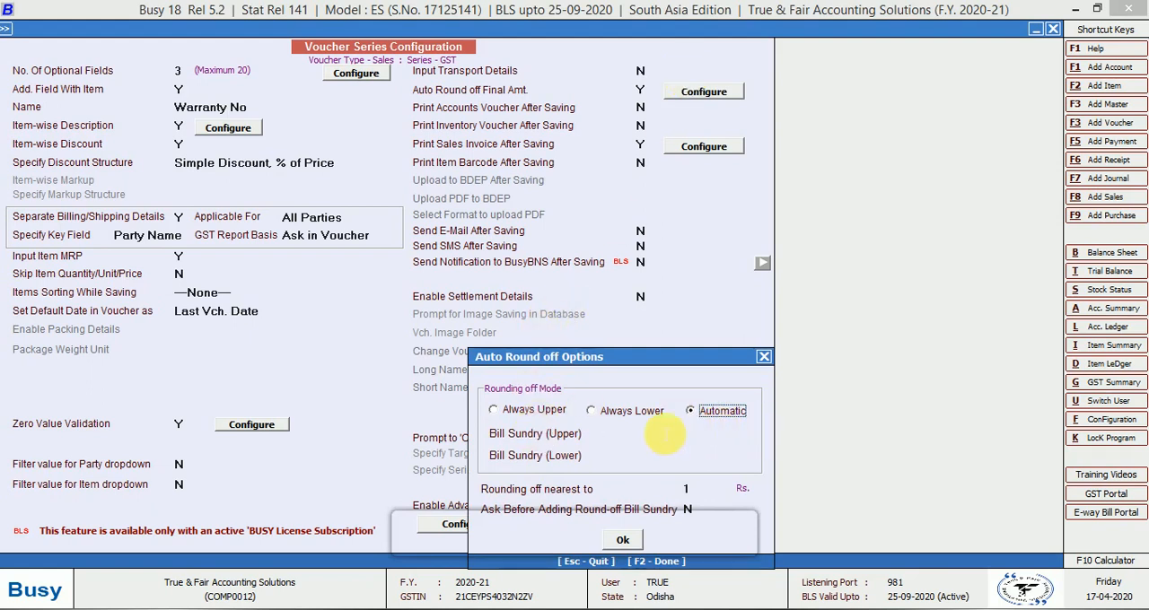
{"action": "left_click", "coordinate": [619, 438]}
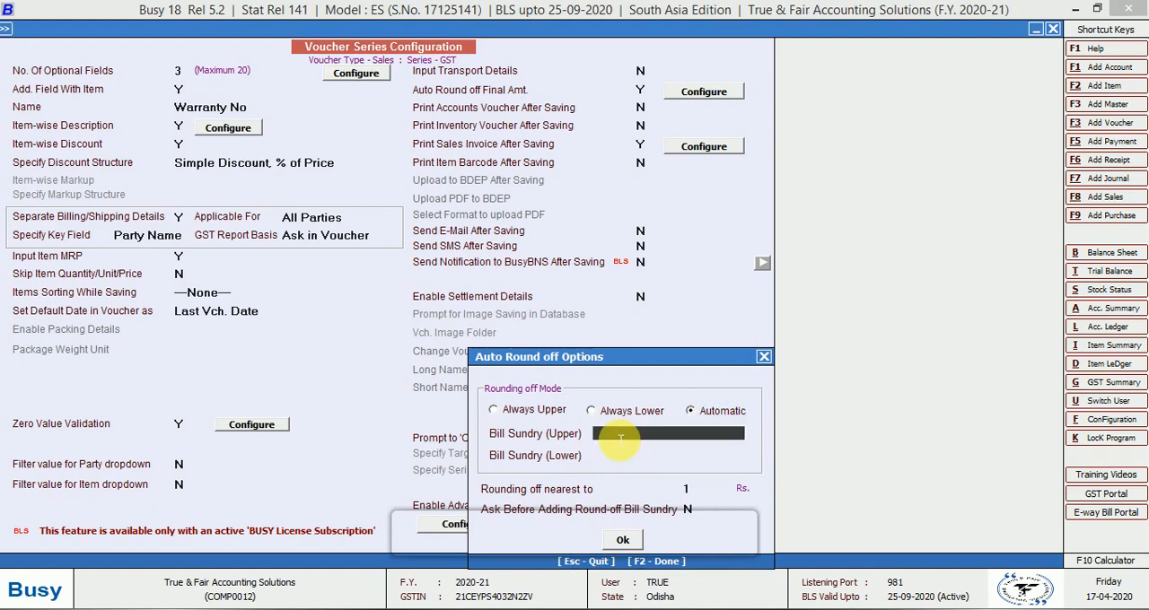
{"action": "type", "text": "rou"}
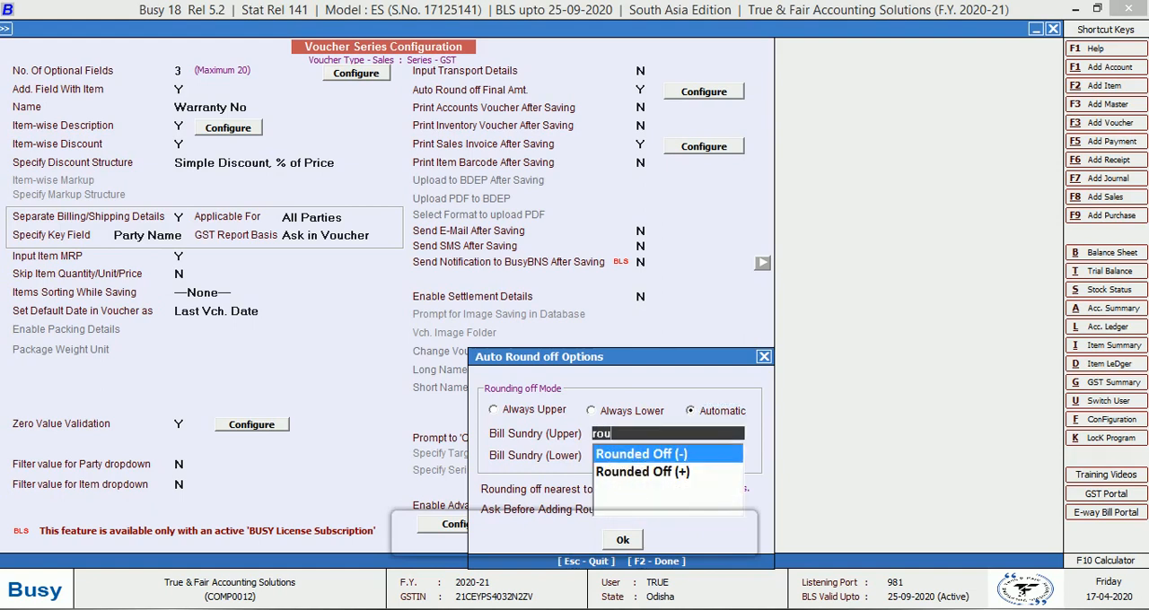
{"action": "key", "text": "Down"}
{"action": "key", "text": "Return"}
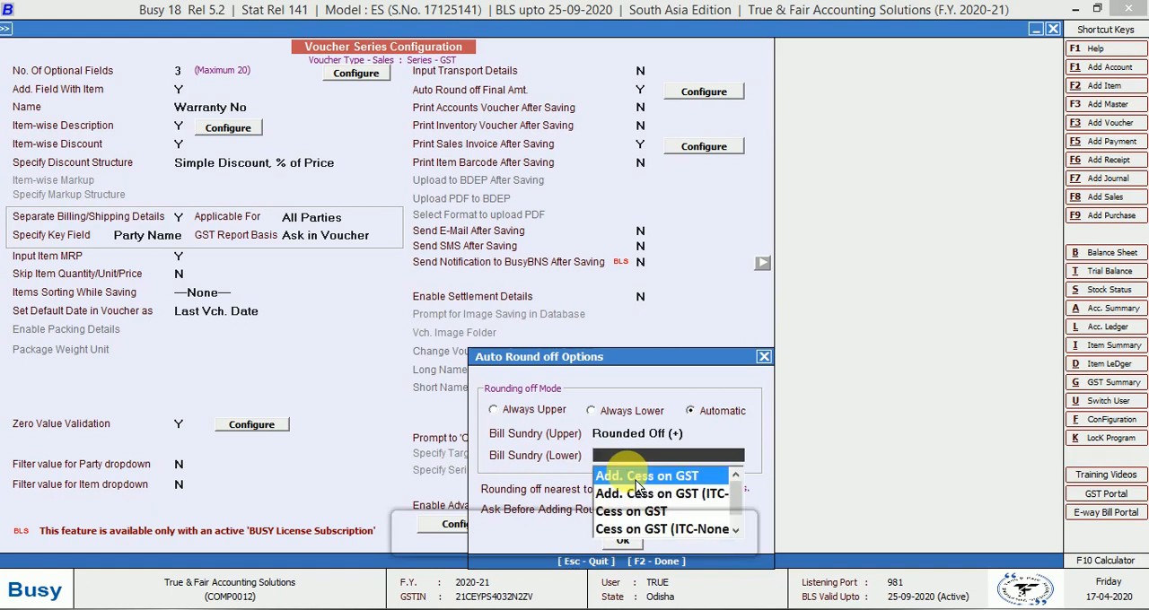
Set the lower bill sundry to Rounded Off (-), keep rounding to Rs. 1, set asking before adding the round-off to Y, and accept
{"action": "type", "text": "rou"}
{"action": "key", "text": "Return"}
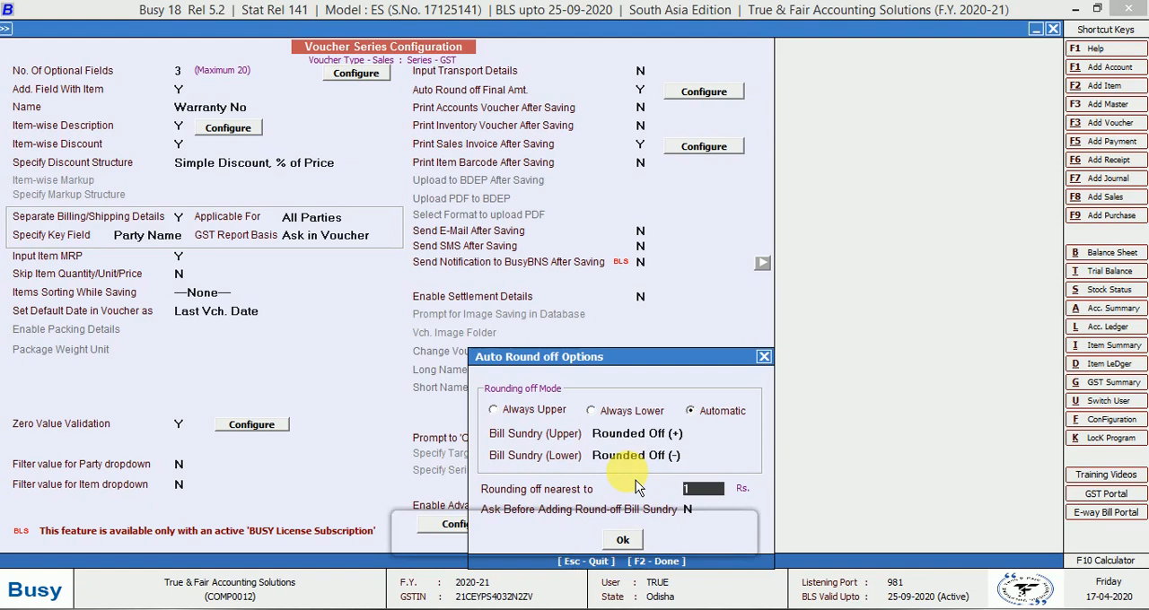
{"action": "key", "text": "Return"}
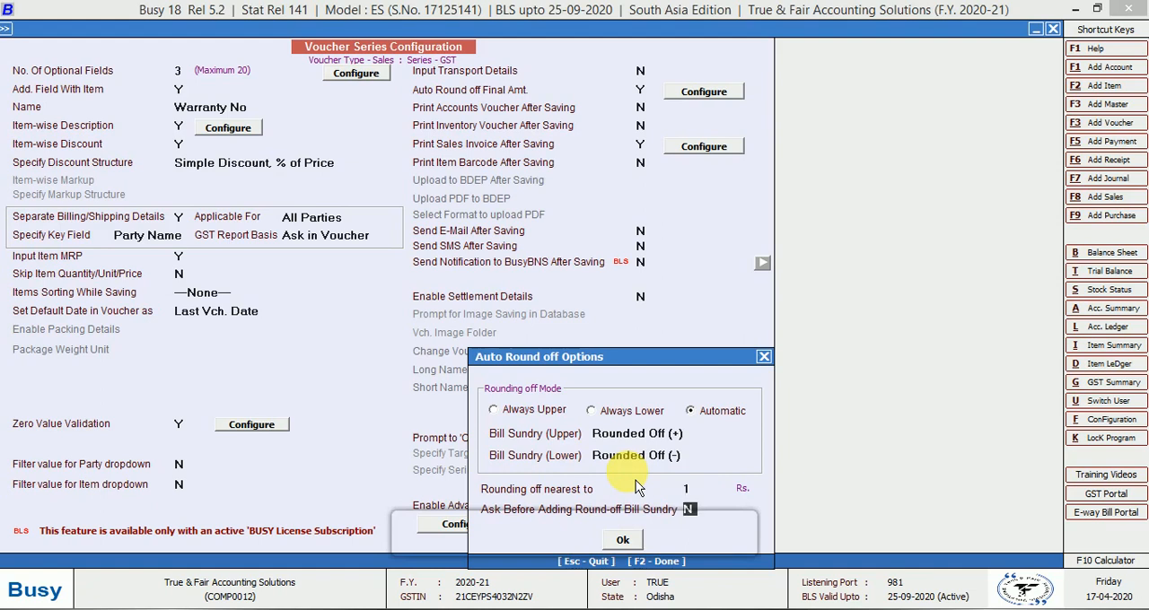
{"action": "type", "text": "Y"}
{"action": "key", "text": "Return"}
{"action": "key", "text": "Return"}
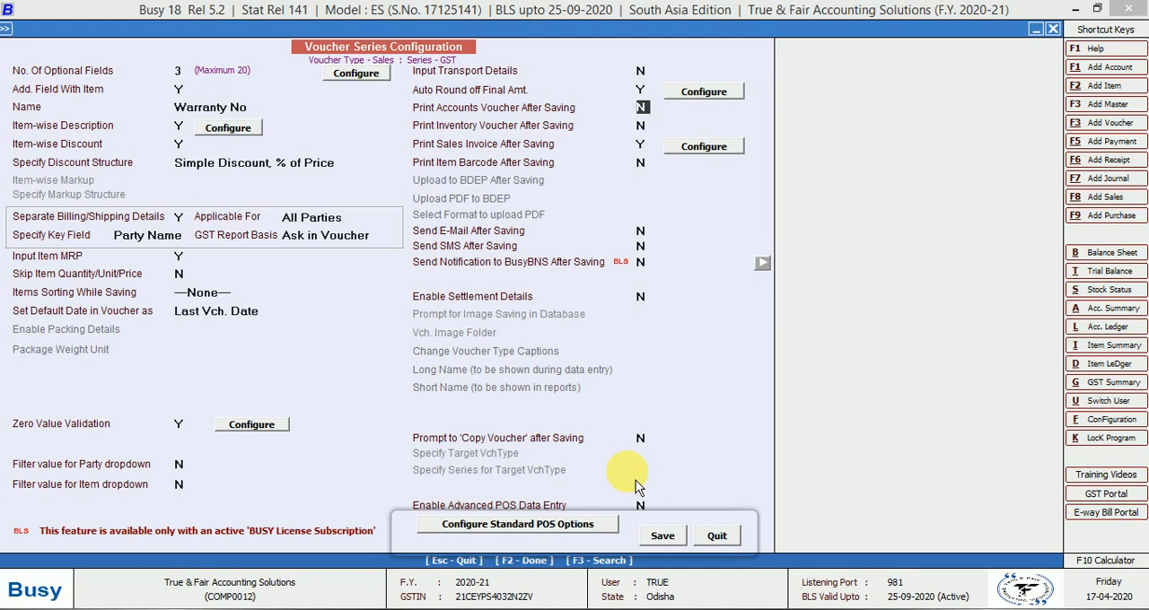
Set Print Accounts Voucher After Saving to Y with the STANDARD format, keeping the print prompt and print options at Y and default copies at N
{"action": "key", "text": "y"}
{"action": "key", "text": "Return"}
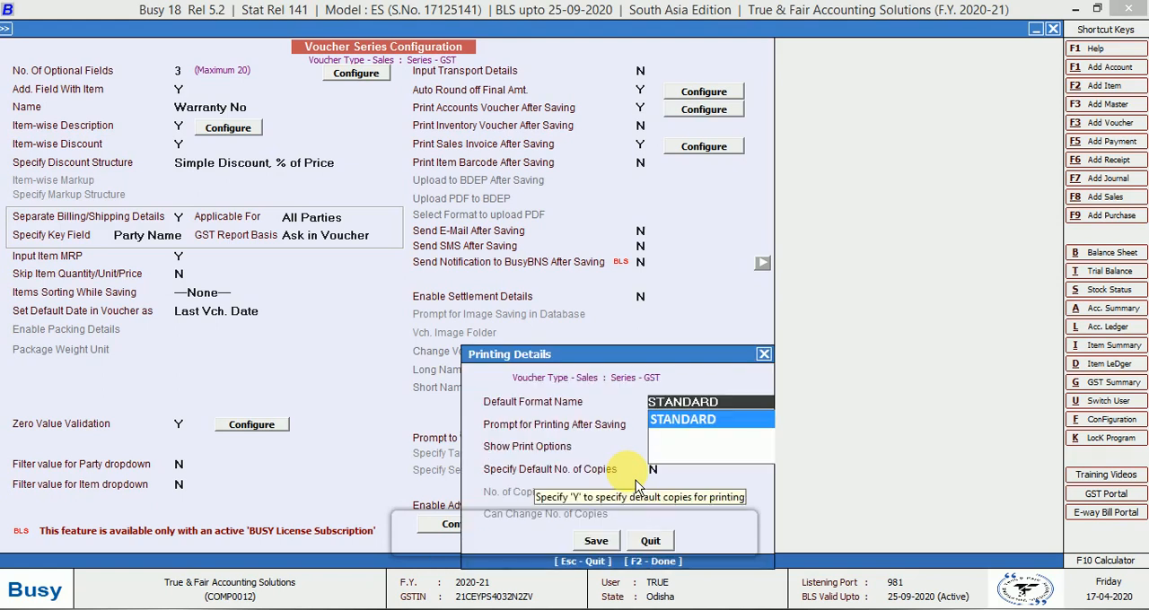
{"action": "key", "text": "Return"}
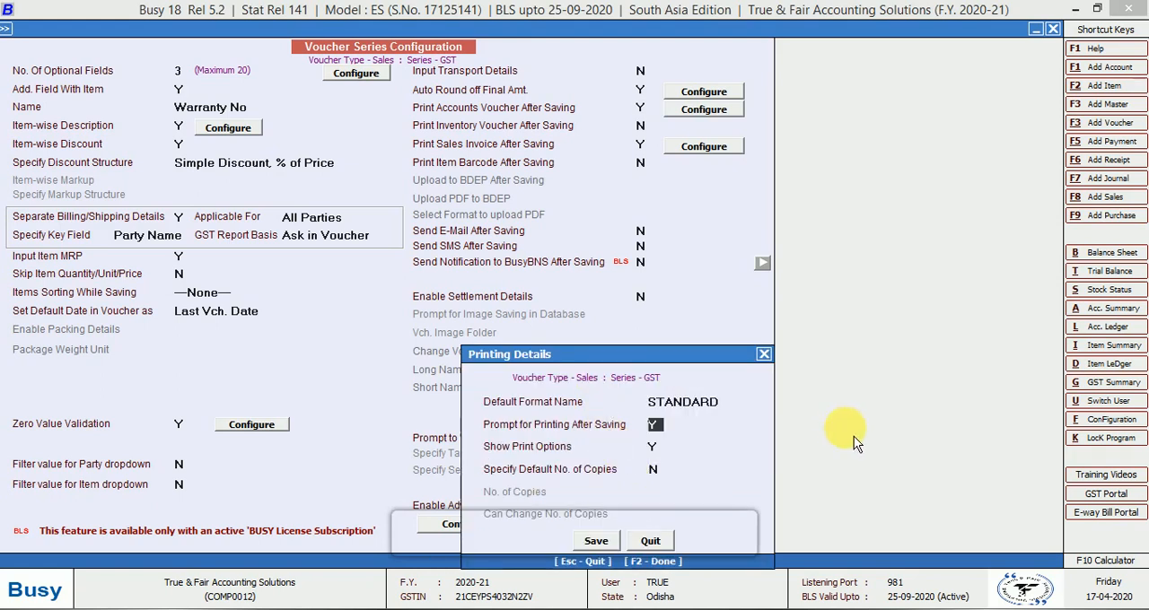
{"action": "key", "text": "Return"}
{"action": "key", "text": "Return"}
{"action": "key", "text": "Return"}
{"action": "key", "text": "Return"}
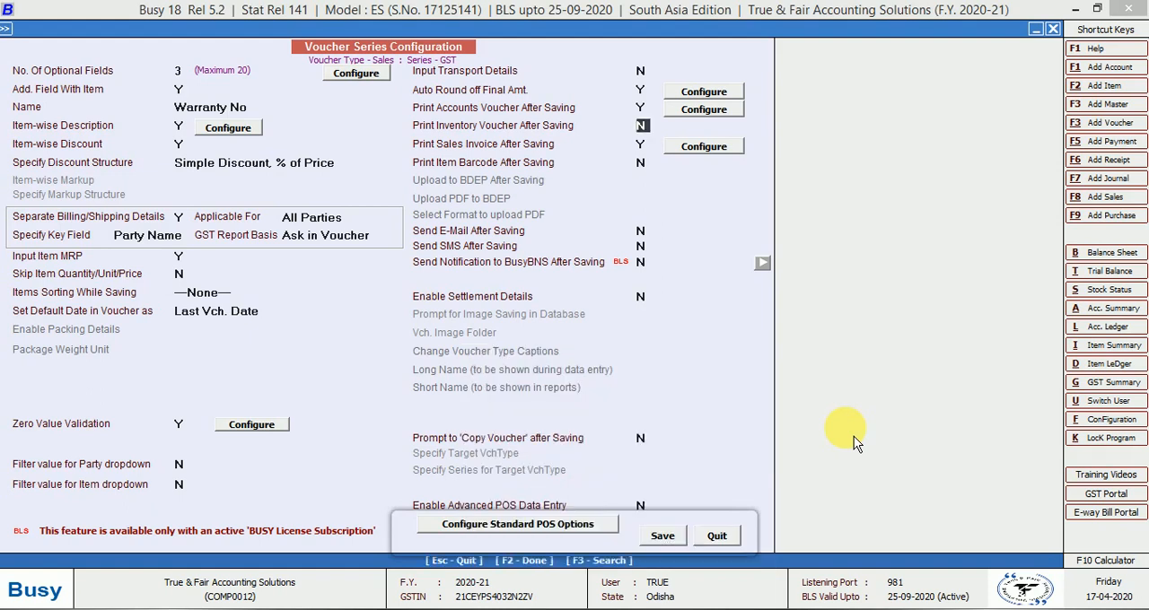
Set Print Inventory Voucher After Saving to Y, keeping its print prompt and print options at Y and default copies at N
{"action": "key", "text": "y"}
{"action": "key", "text": "Return"}
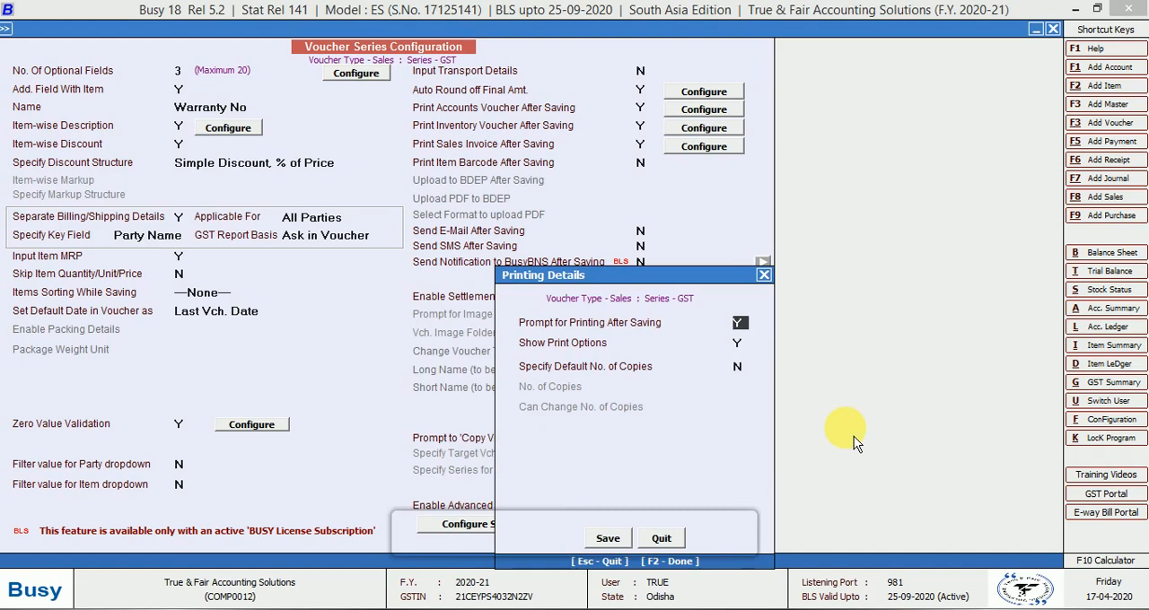
{"action": "key", "text": "Return"}
{"action": "key", "text": "Return"}
{"action": "key", "text": "Return"}
{"action": "key", "text": "Return"}
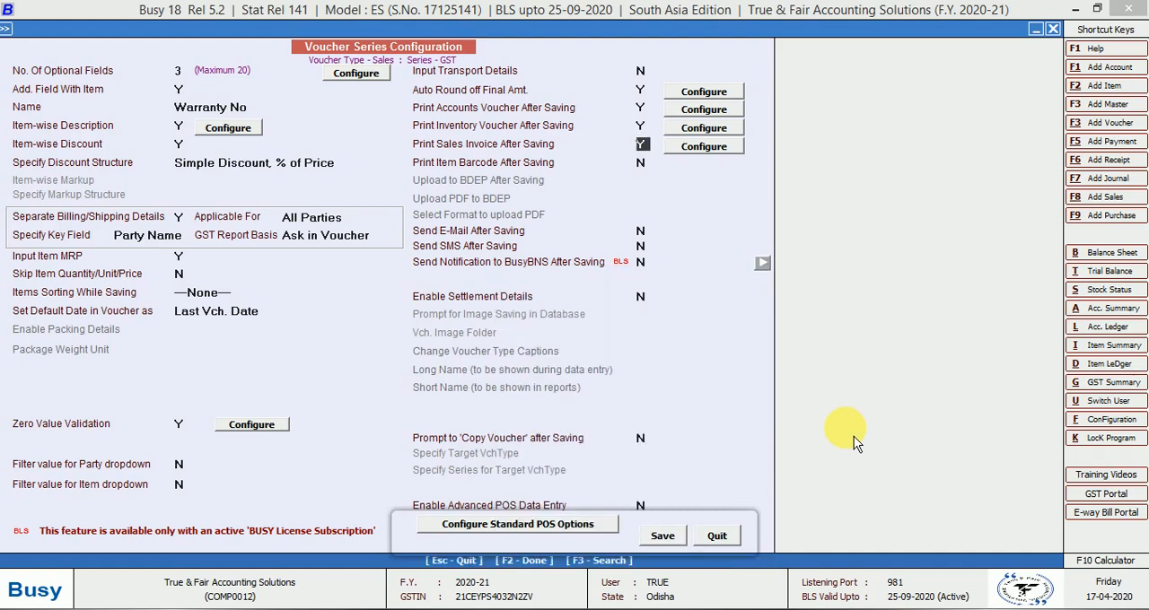
Keep Print Sales Invoice After Saving at Y and save its printing details with one STANDARD format
{"action": "key", "text": "Return"}
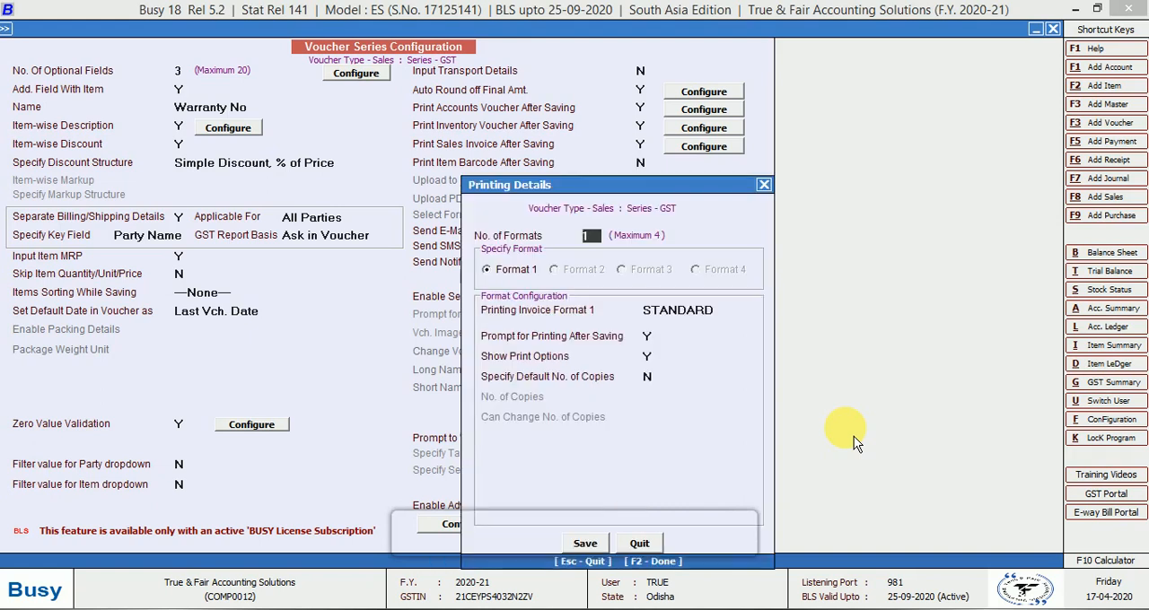
{"action": "key", "text": "Return"}
{"action": "left_click", "coordinate": [585, 543]}
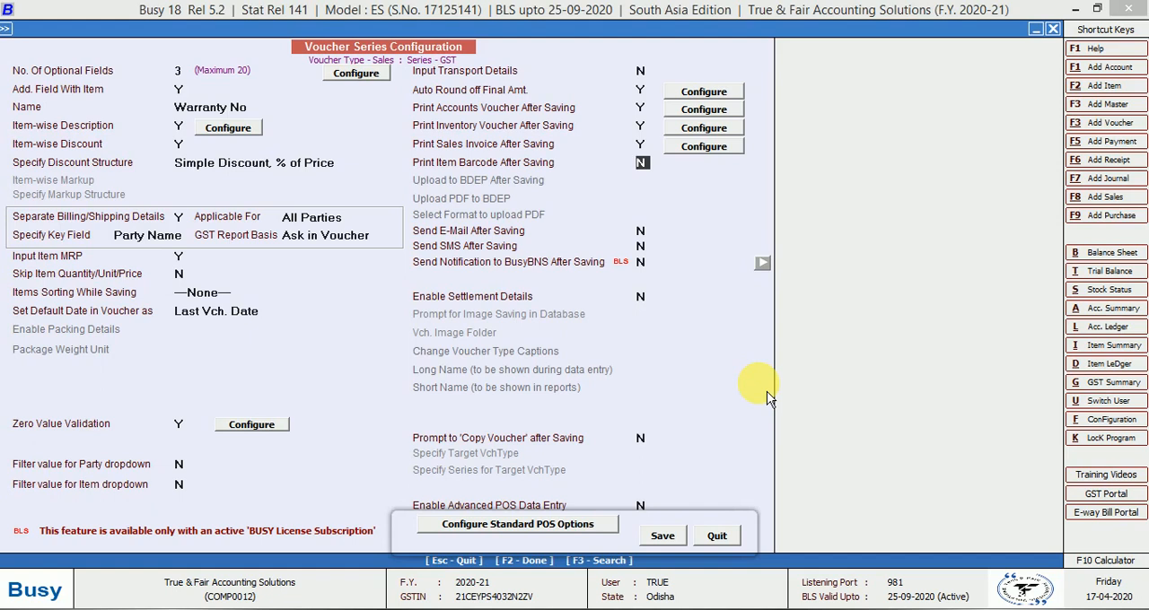
Keep item barcode printing, e-mail, SMS and BusyBNS notification at N, set Enable Settlement Details to Y and open its configuration
{"action": "key", "text": "Return"}
{"action": "key", "text": "Return"}
{"action": "key", "text": "Return"}
{"action": "key", "text": "Return"}
{"action": "key", "text": "y"}
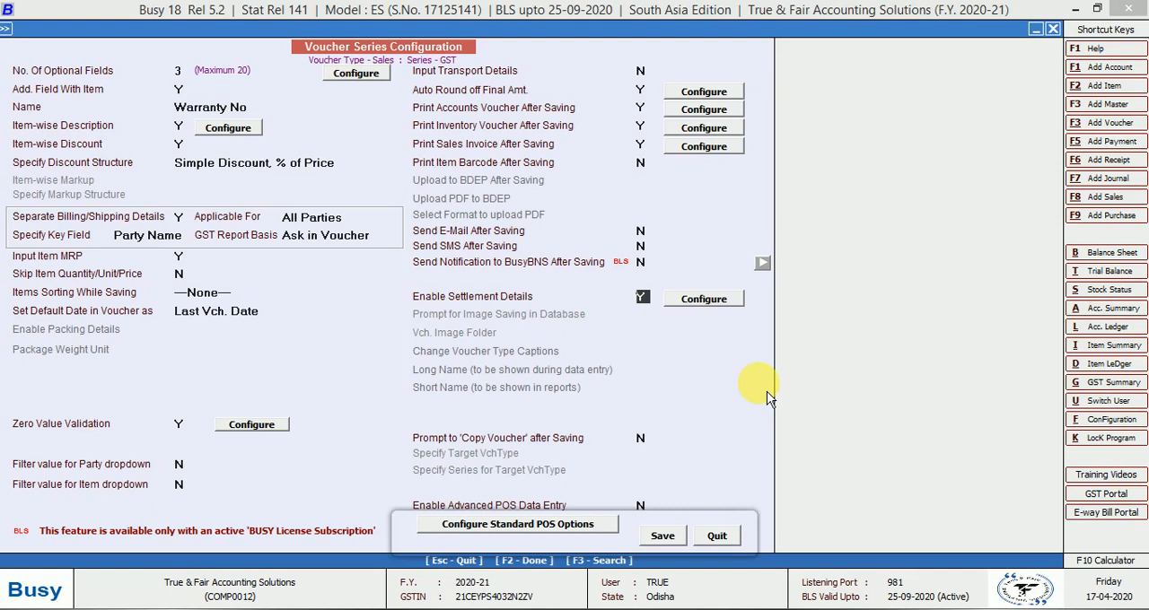
{"action": "key", "text": "Return"}
{"action": "key", "text": "Return"}
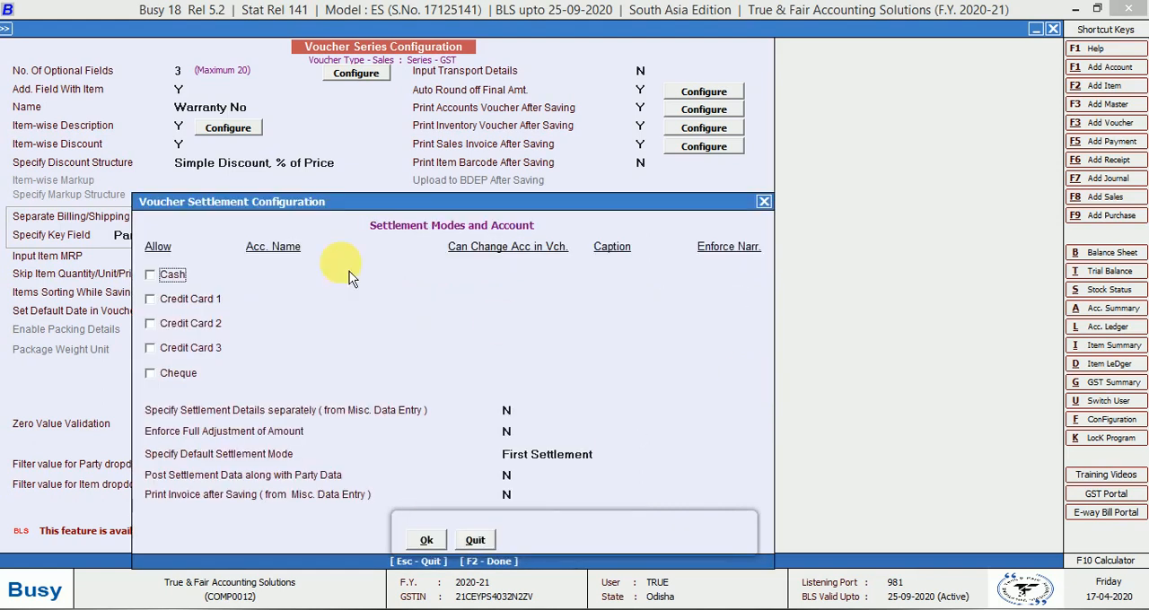
Allow Cash settlement with the Cash account, account change in voucher Y, caption Cash and enforced narration N
{"action": "left_click", "coordinate": [150, 275]}
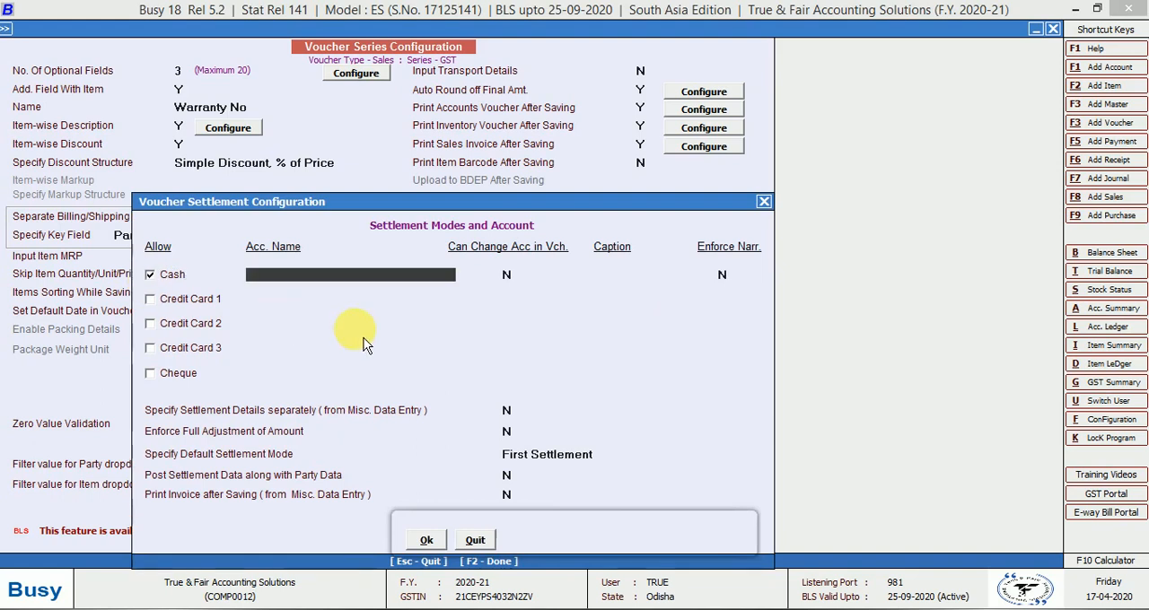
{"action": "type", "text": "cash"}
{"action": "key", "text": "Return"}
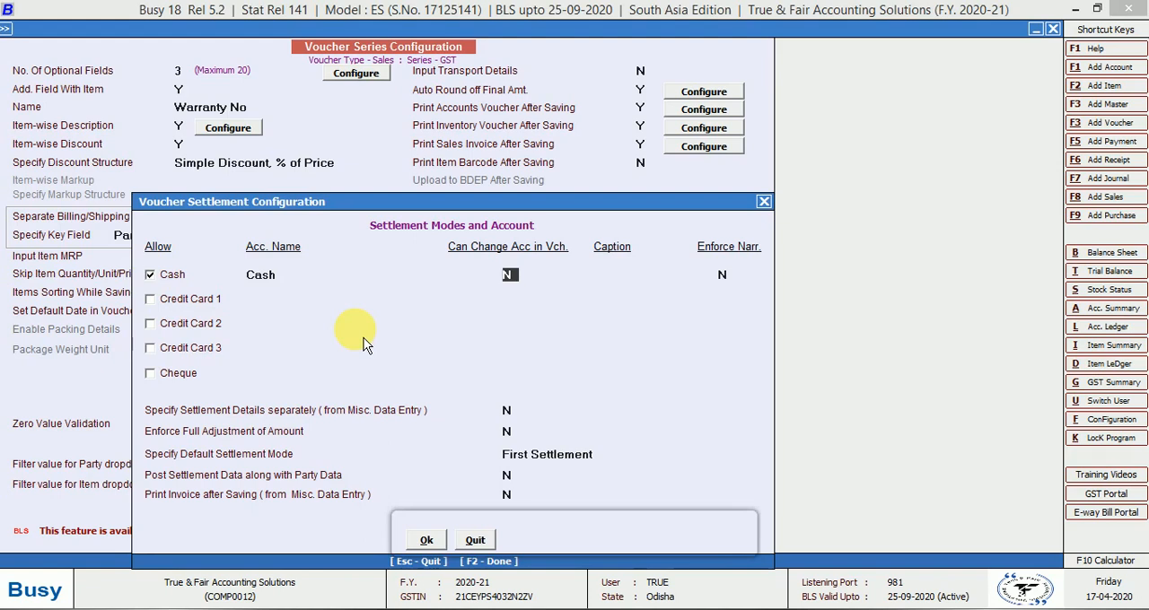
{"action": "type", "text": "Y"}
{"action": "key", "text": "Return"}
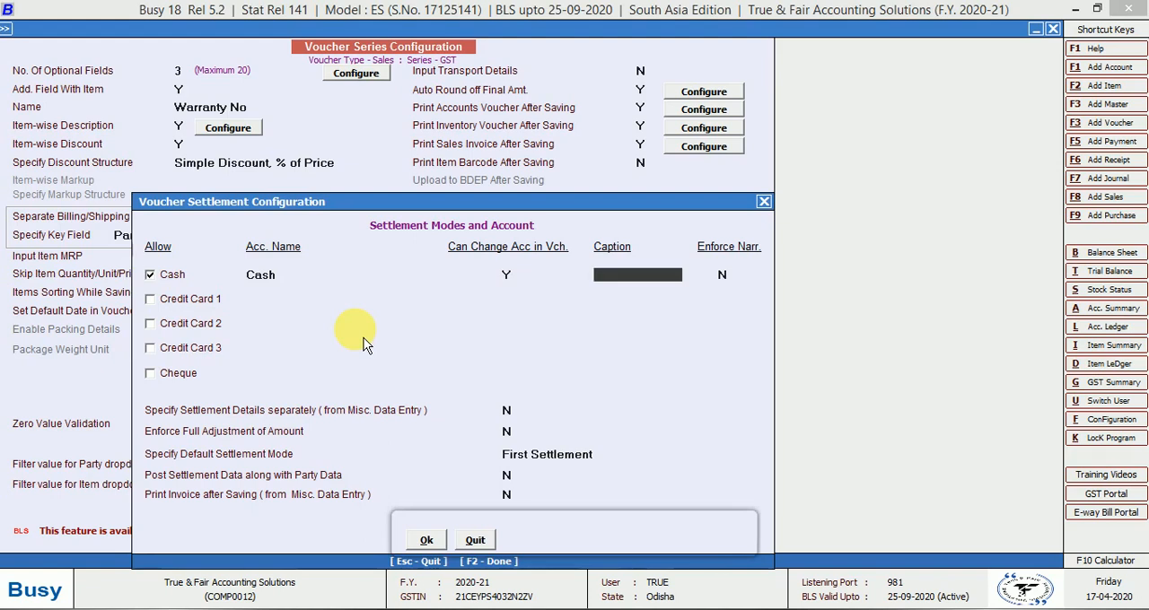
{"action": "type", "text": "Cash"}
{"action": "key", "text": "Return"}
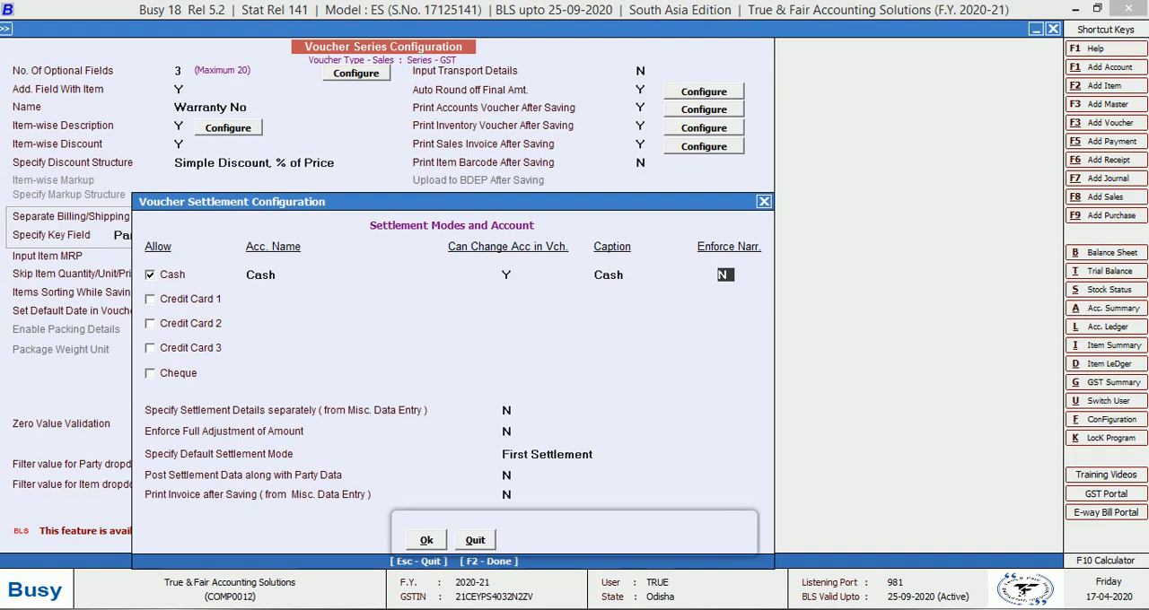
{"action": "key", "text": "Return"}
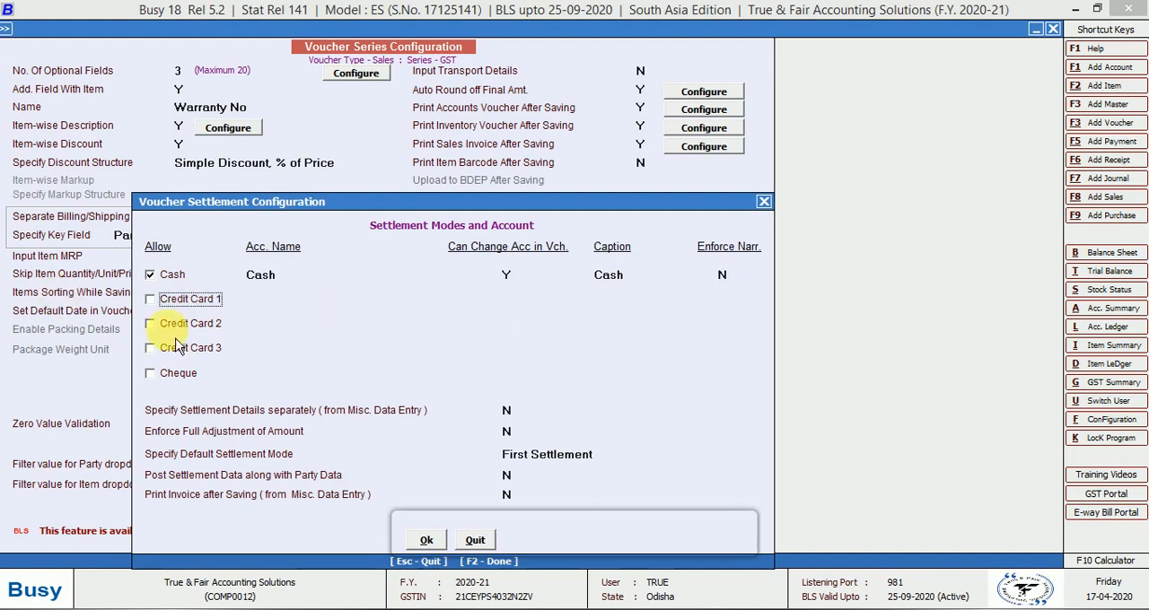
Allow Credit Card 1 settlement with the IDBI Bank account, account change in voucher Y, caption IDB CREDIT MACHINE and enforced narration N
{"action": "left_click", "coordinate": [150, 300]}
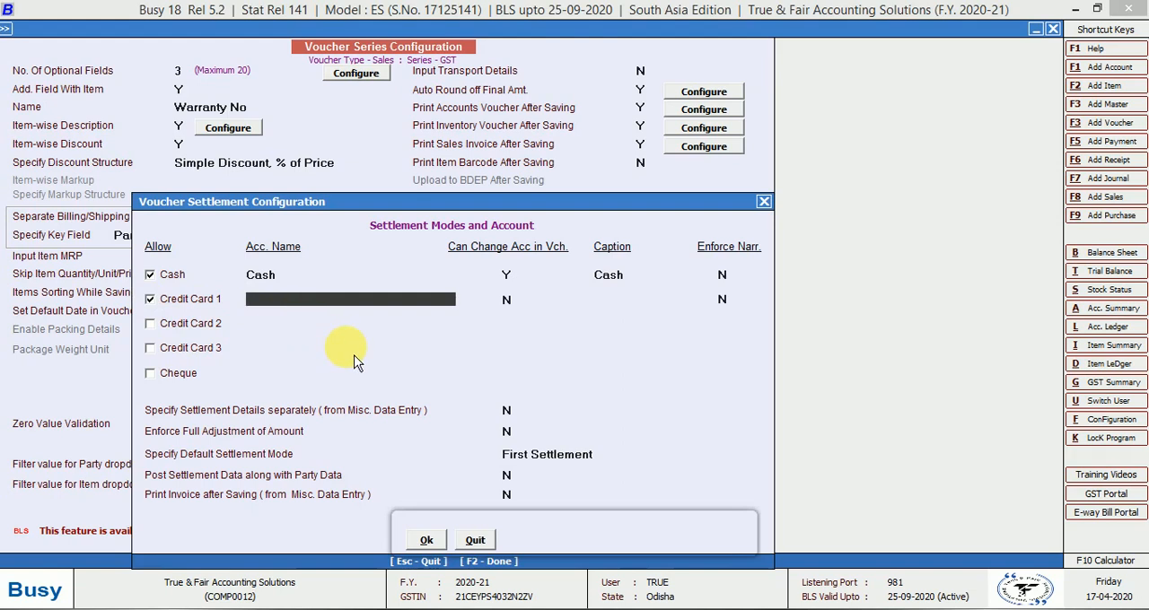
{"action": "type", "text": "Id"}
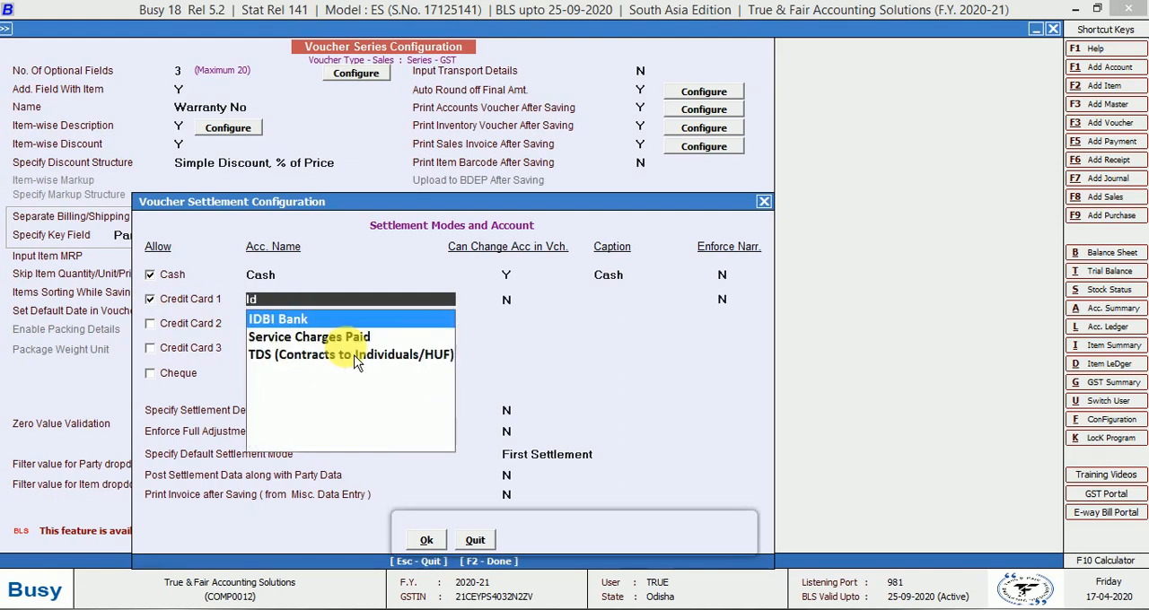
{"action": "key", "text": "Return"}
{"action": "type", "text": "Y"}
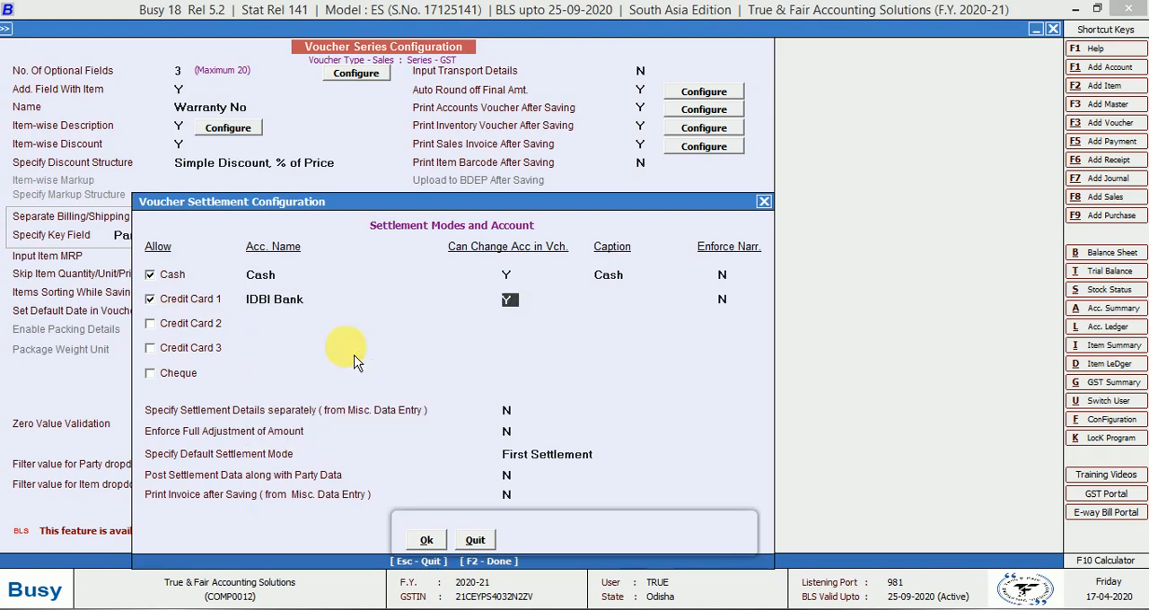
{"action": "key", "text": "Return"}
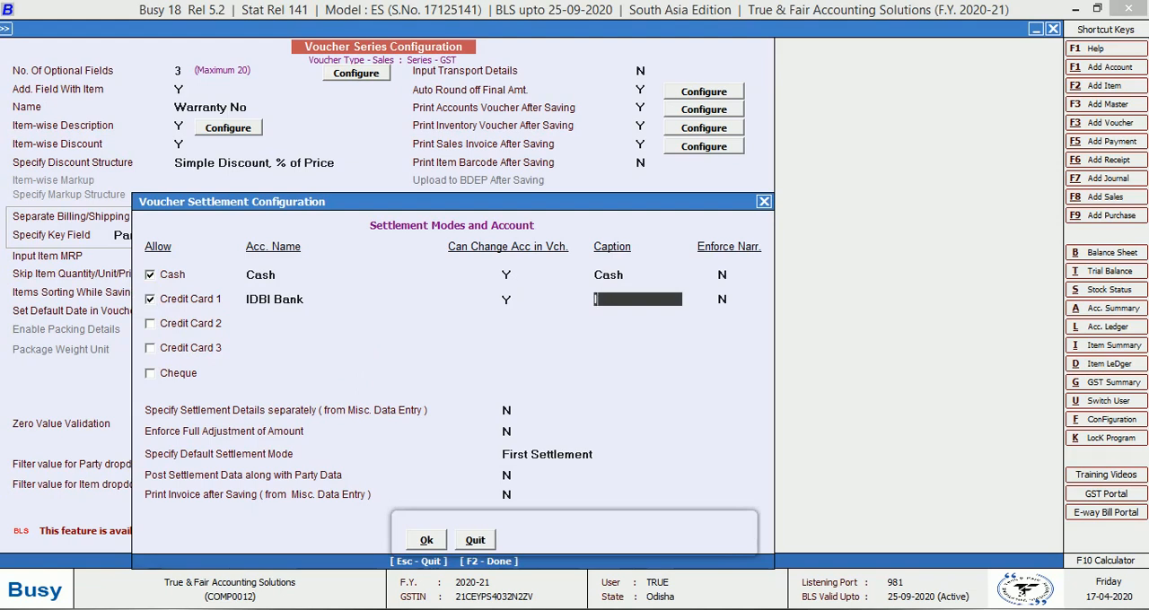
{"action": "type", "text": "IDB CR"}
{"action": "type", "text": "ED"}
{"action": "type", "text": "IT MAG"}
{"action": "type", "text": "HINE"}
{"action": "key", "text": "Return"}
{"action": "key", "text": "Return"}
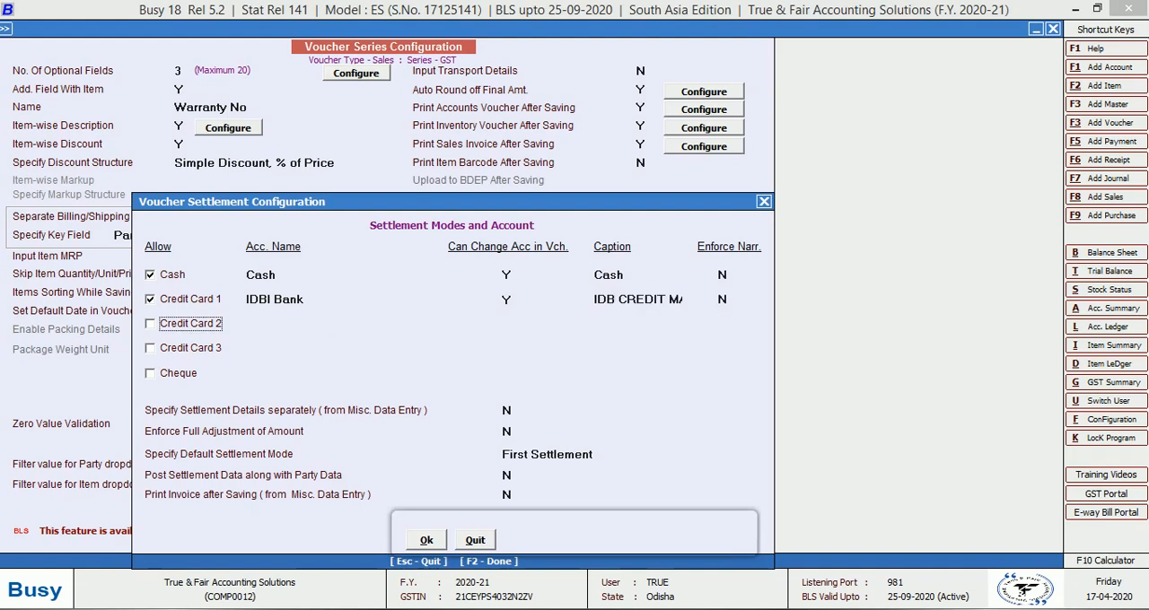
Allow Cheque settlement with the IDBI Bank account, account change in voucher Y, caption Cheque and enforced narration N
{"action": "left_click", "coordinate": [158, 377]}
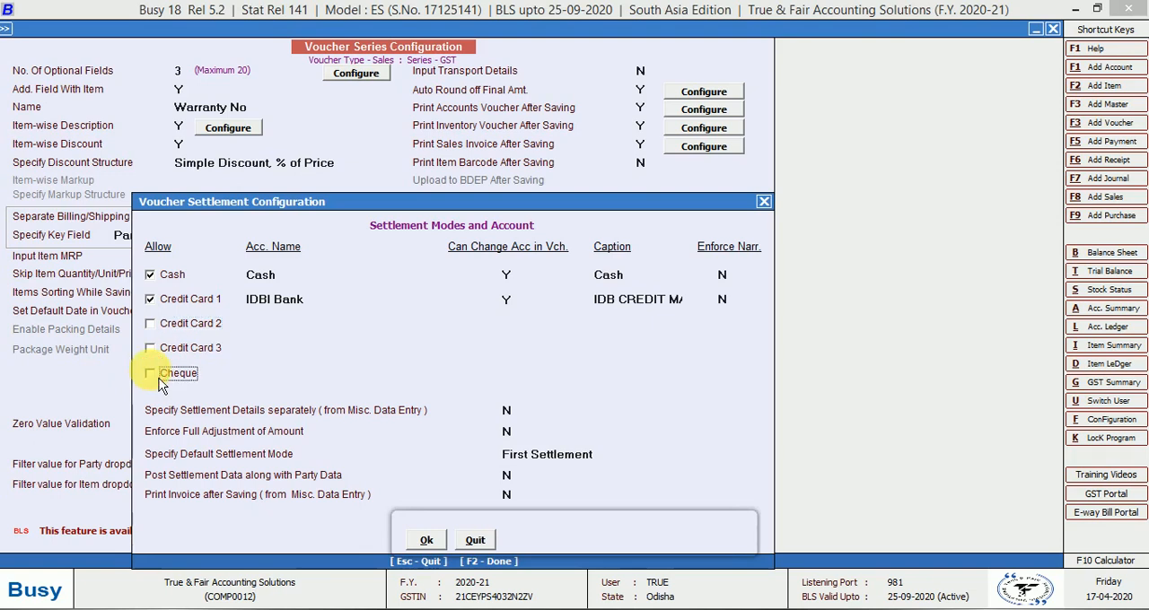
{"action": "type", "text": "id"}
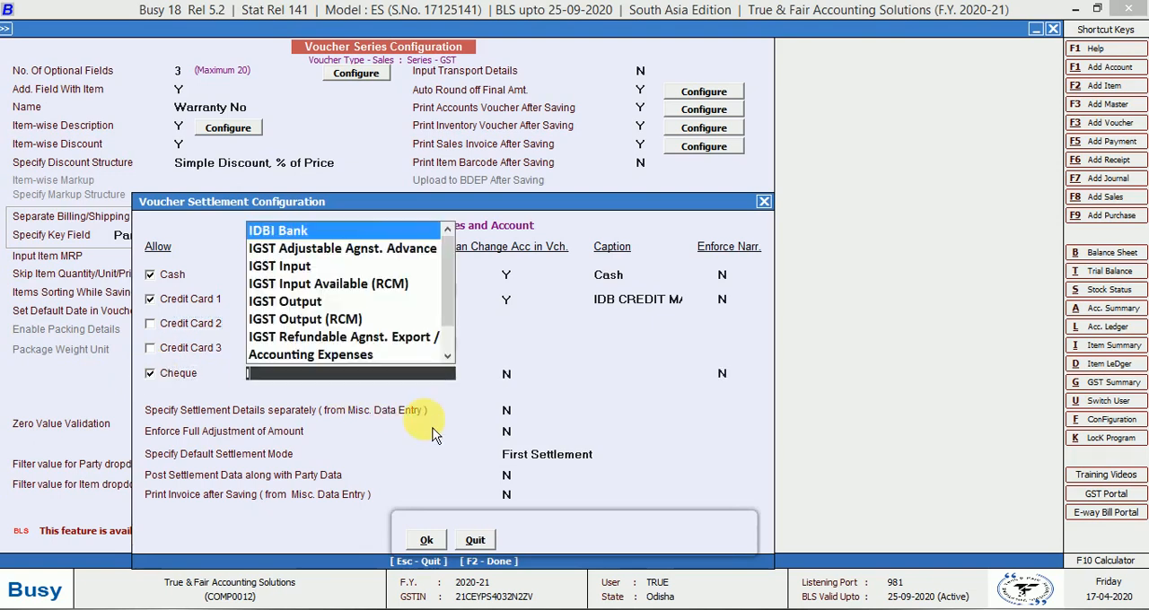
{"action": "key", "text": "Return"}
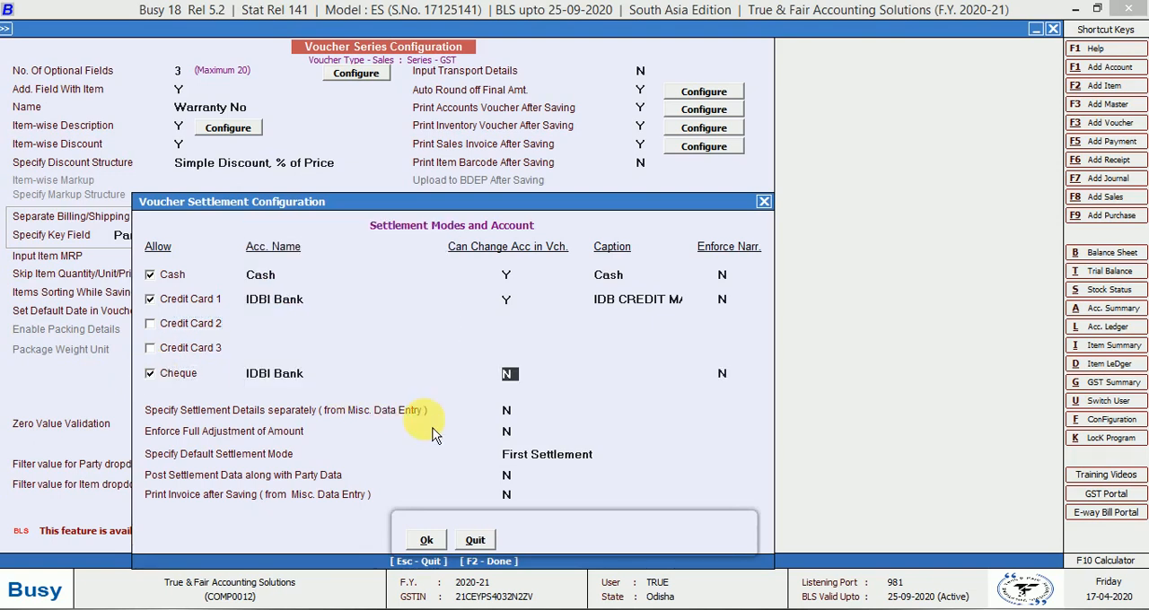
{"action": "type", "text": "Y"}
{"action": "key", "text": "Return"}
{"action": "type", "text": "Chequ"}
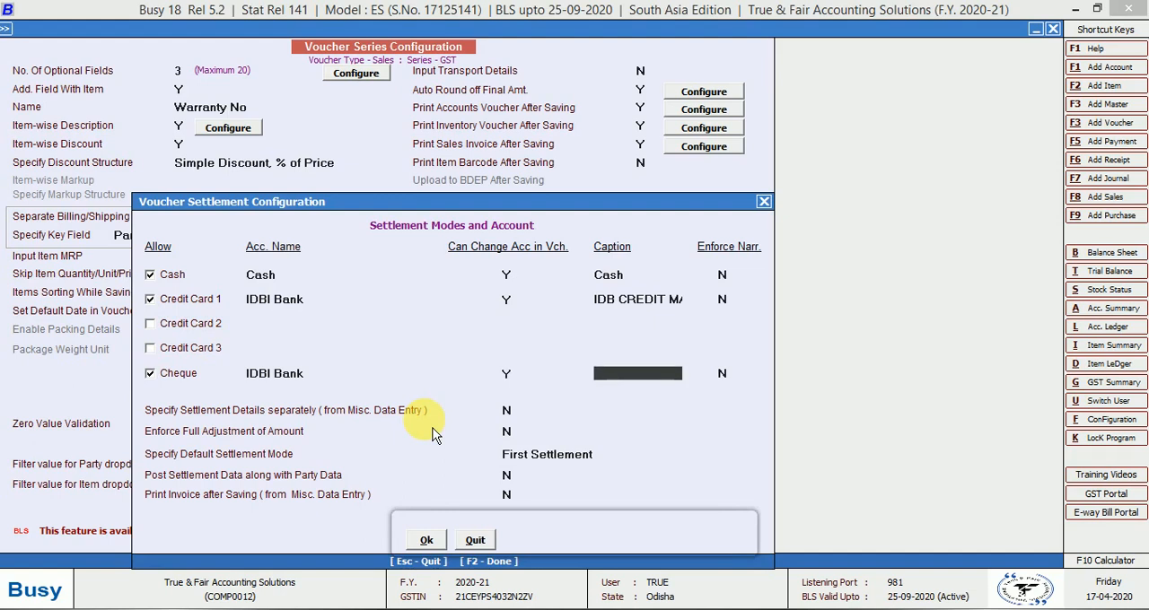
{"action": "type", "text": "e"}
{"action": "key", "text": "Return"}
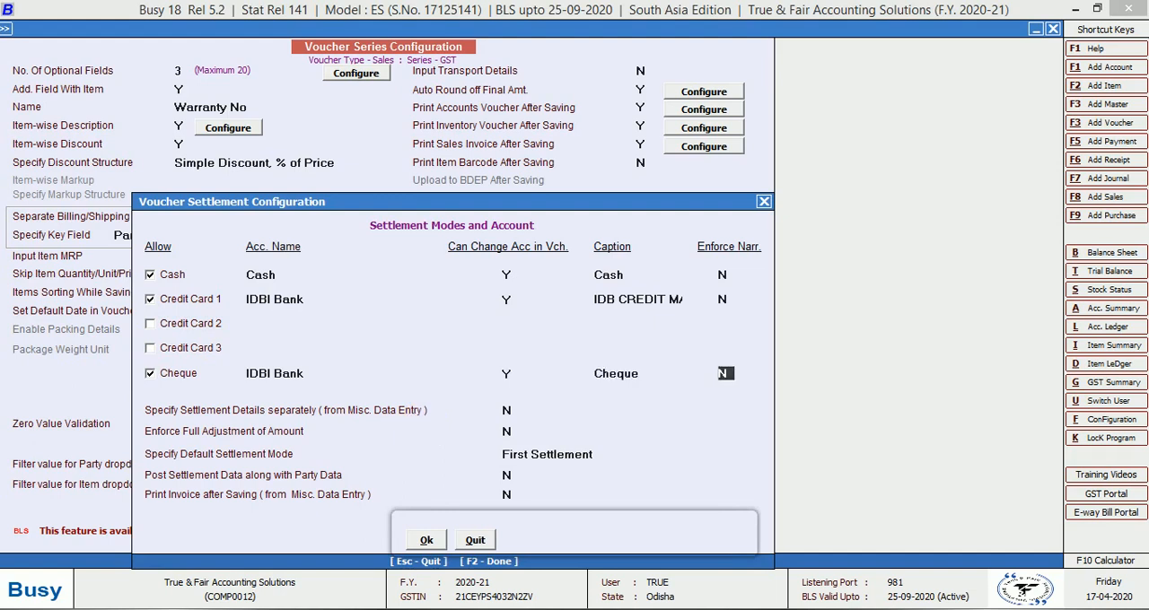
{"action": "key", "text": "Return"}
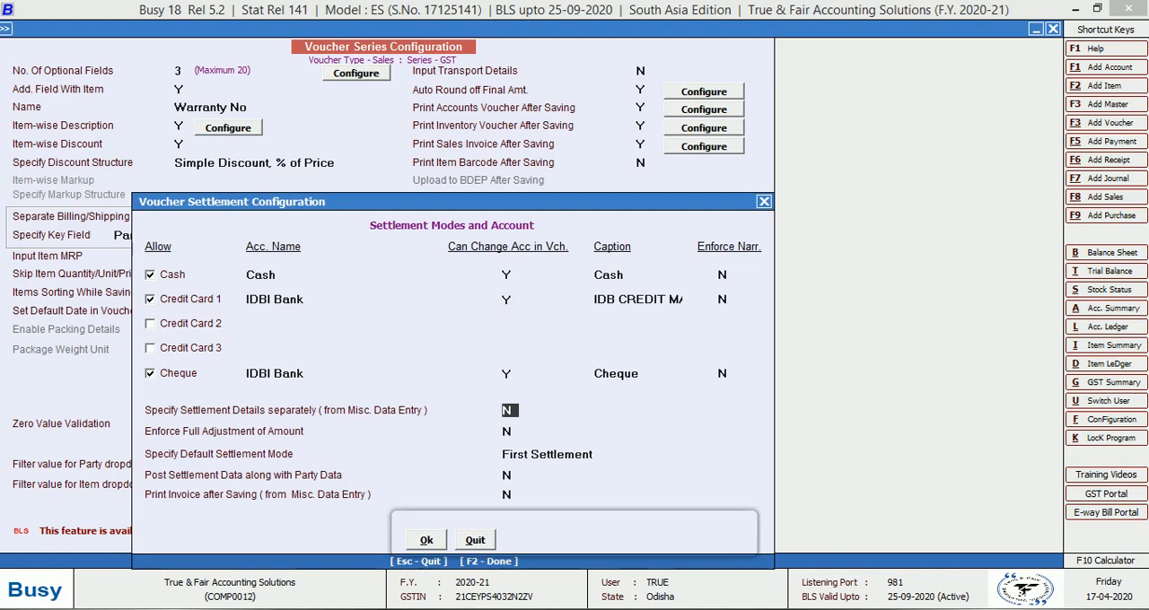
Keep First Settlement as the default mode and the other settlement options at N, accept them, and save the GST series configuration
{"action": "key", "text": "Return"}
{"action": "key", "text": "Return"}
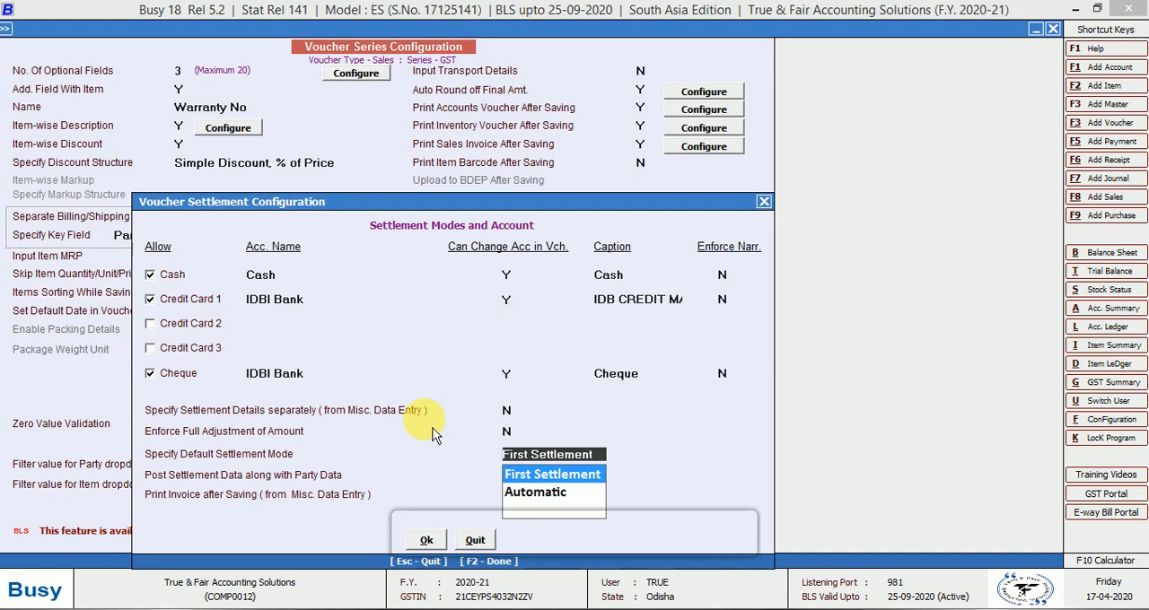
{"action": "key", "text": "Return"}
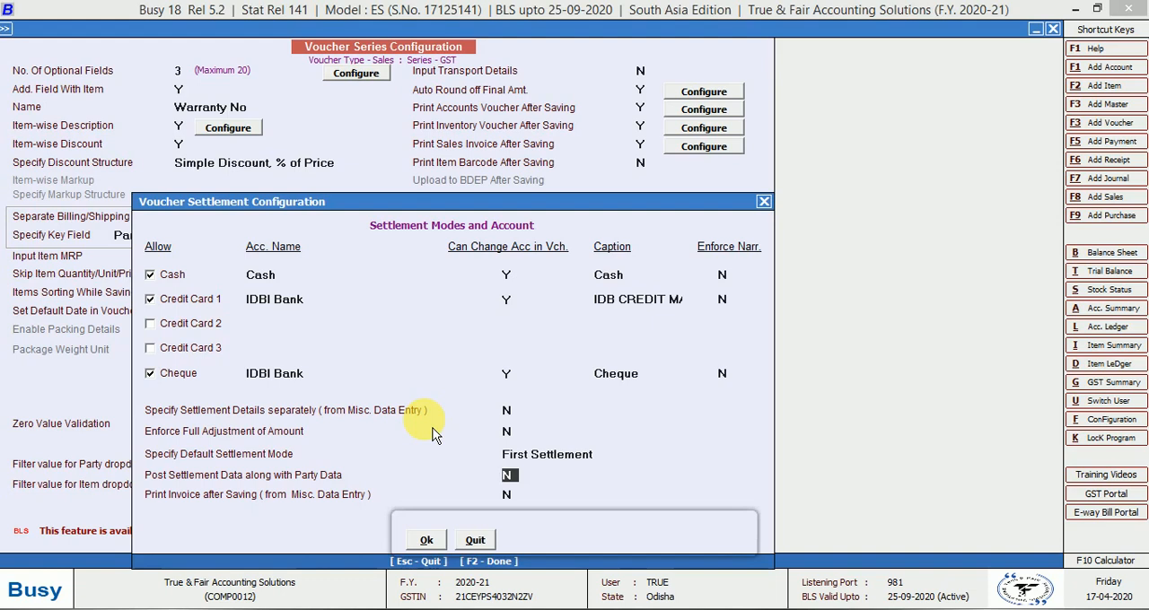
{"action": "key", "text": "Return"}
{"action": "key", "text": "Return"}
{"action": "key", "text": "Return"}
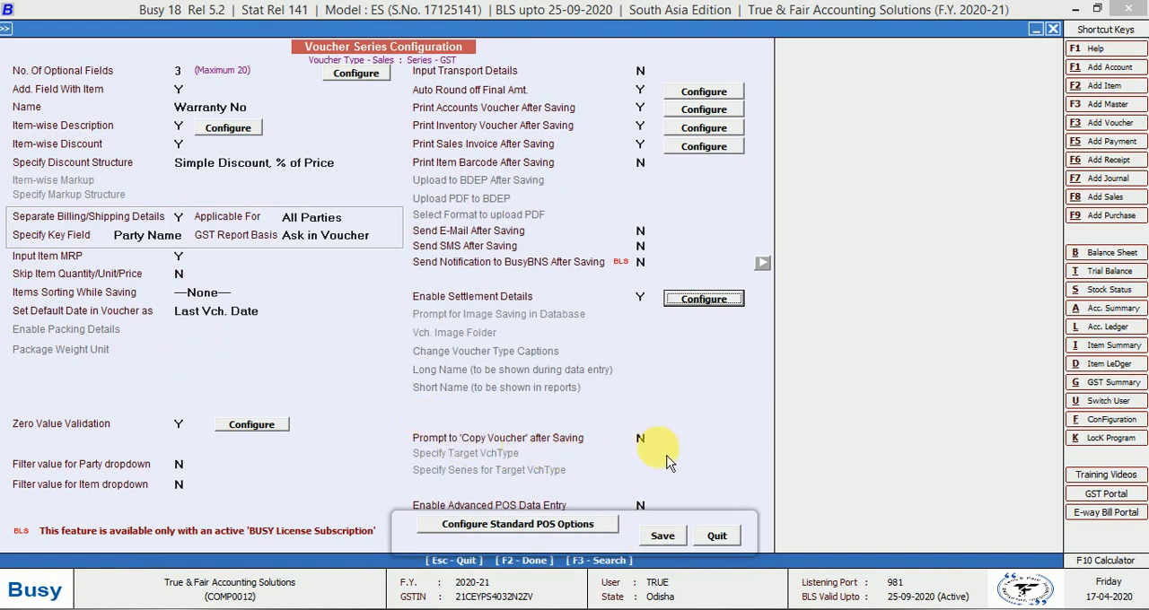
{"action": "left_click", "coordinate": [665, 541]}
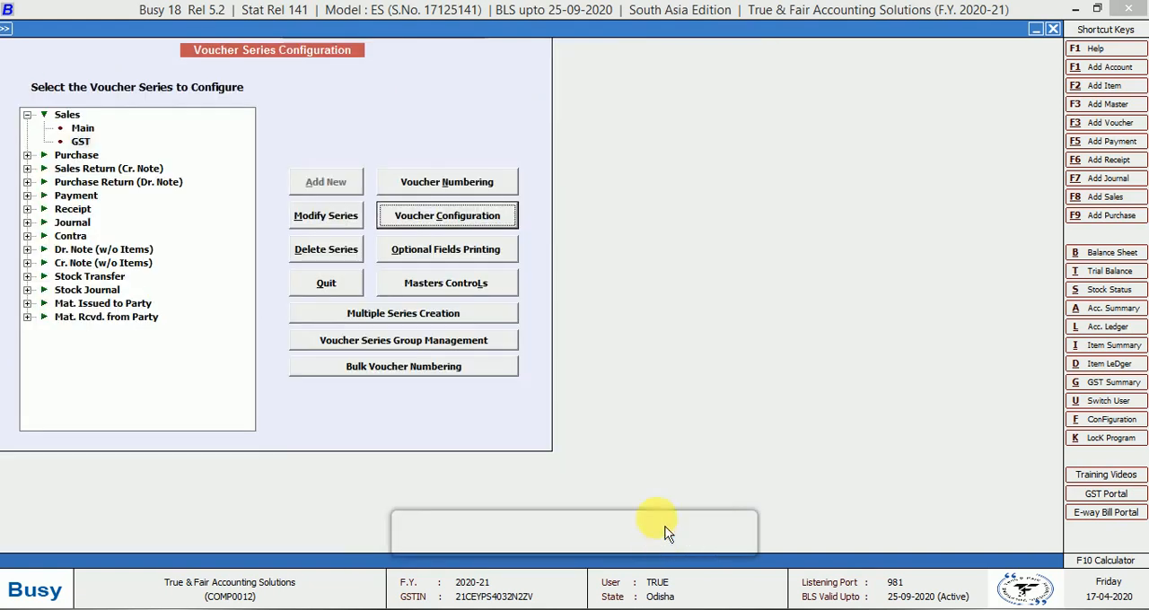
Reopen the voucher configuration of the GST series under Sales to review its saved settings, and close it
{"action": "key", "text": "Escape"}
{"action": "key", "text": "Return"}
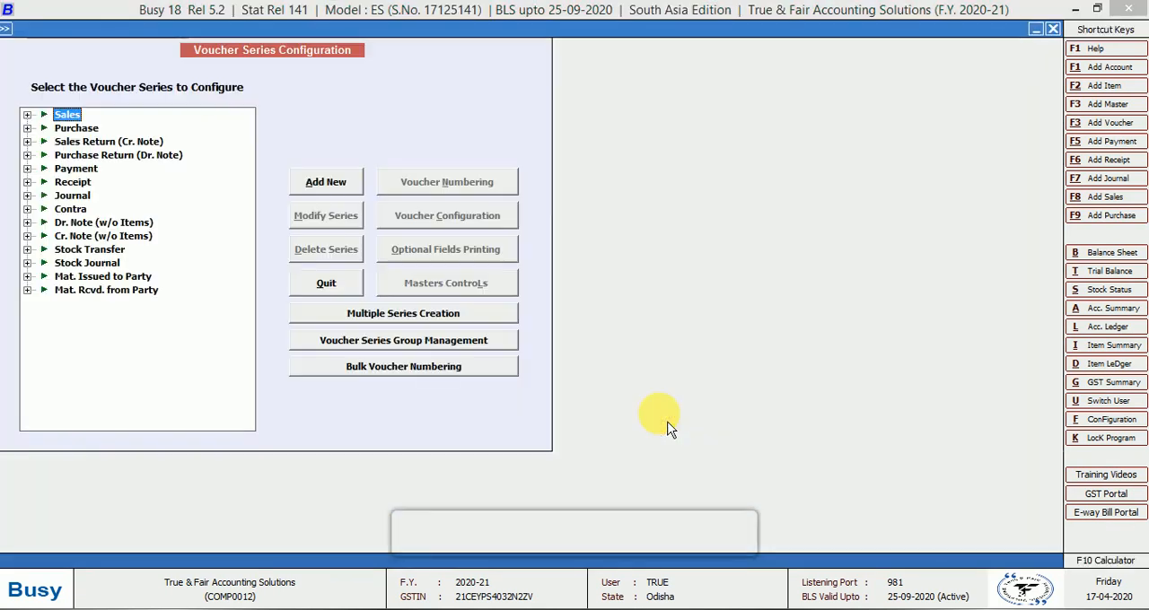
{"action": "key", "text": "Right"}
{"action": "key", "text": "Down"}
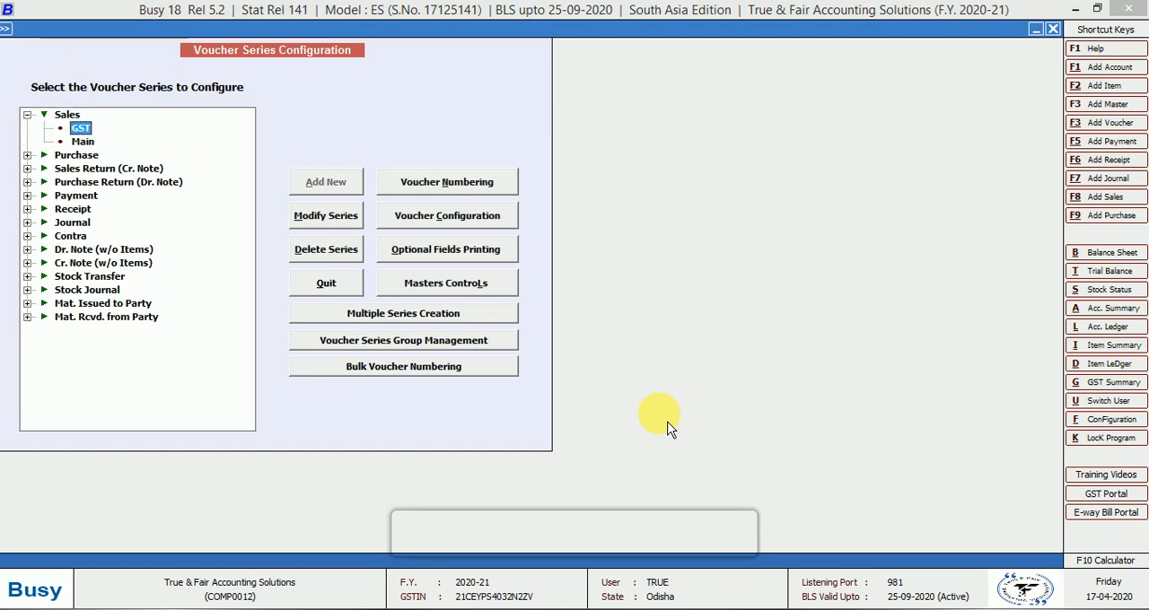
{"action": "left_click", "coordinate": [492, 230]}
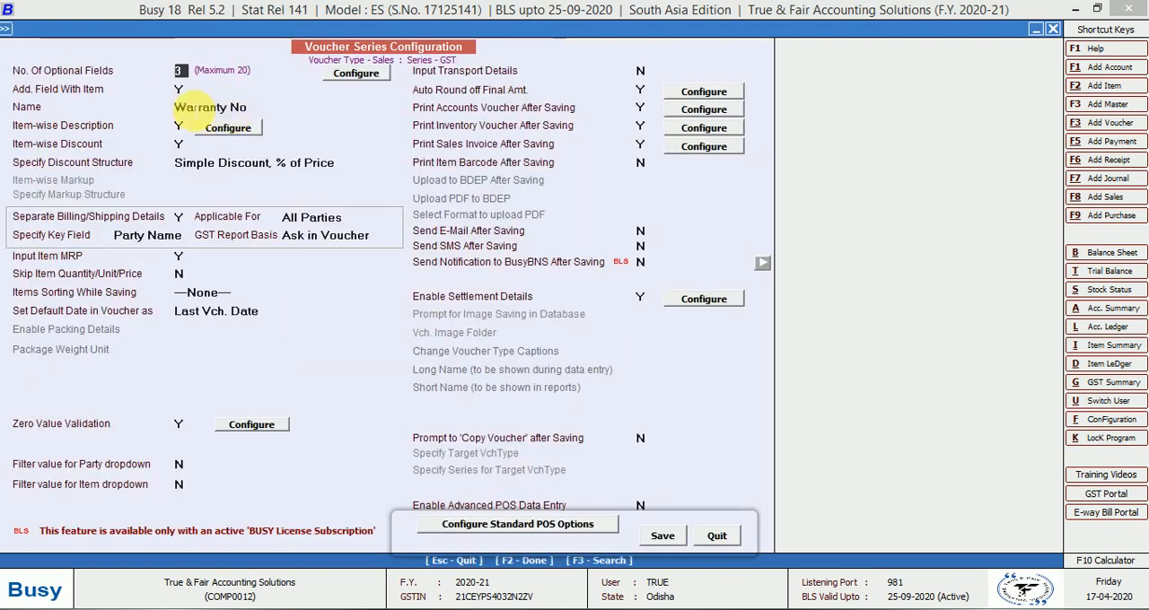
{"action": "key", "text": "Escape"}
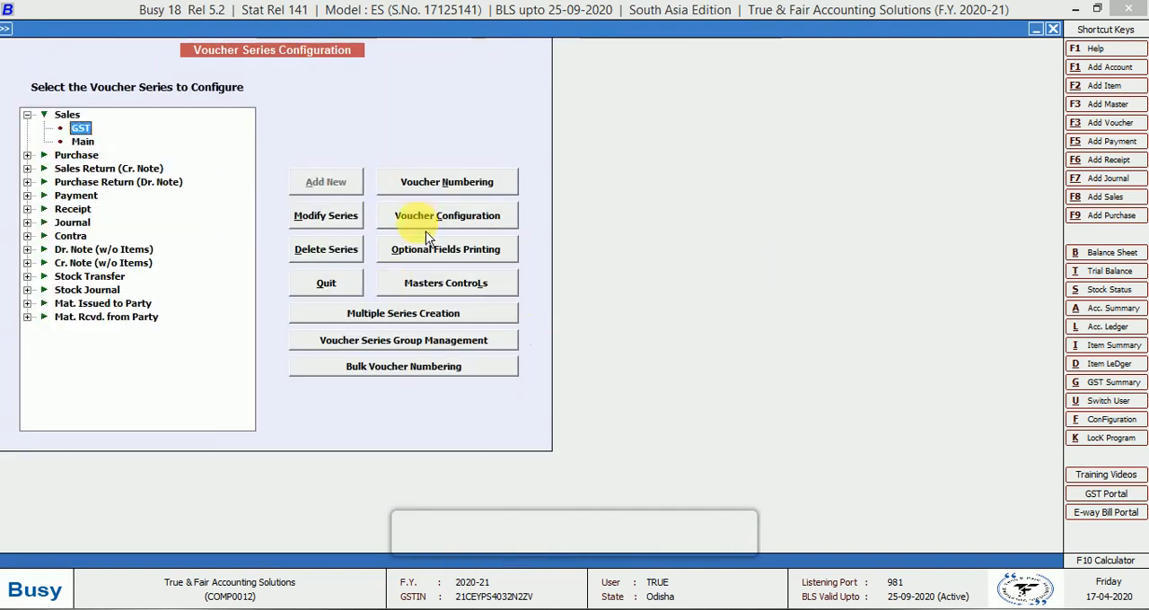
Save the GST series' optional fields printing with Color, Size and Serial No ticked for documents, vouchers and reports
{"action": "left_click", "coordinate": [449, 255]}
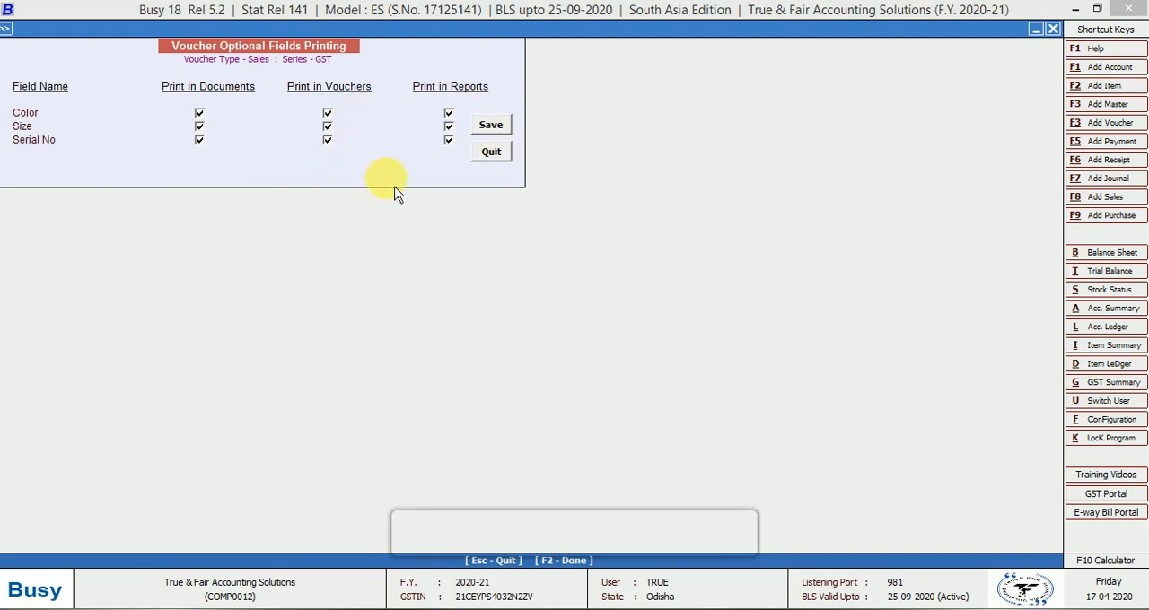
{"action": "left_click", "coordinate": [507, 132]}
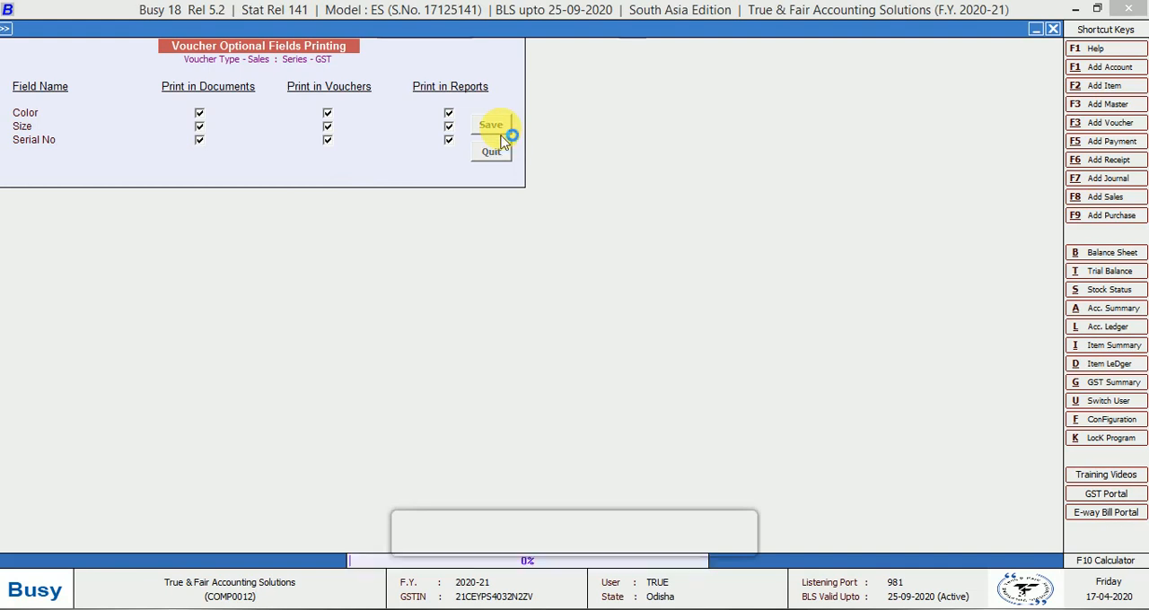
Start a new sales voucher and choose the GST series for it
{"action": "key", "text": "Escape"}
{"action": "key", "text": "Left"}
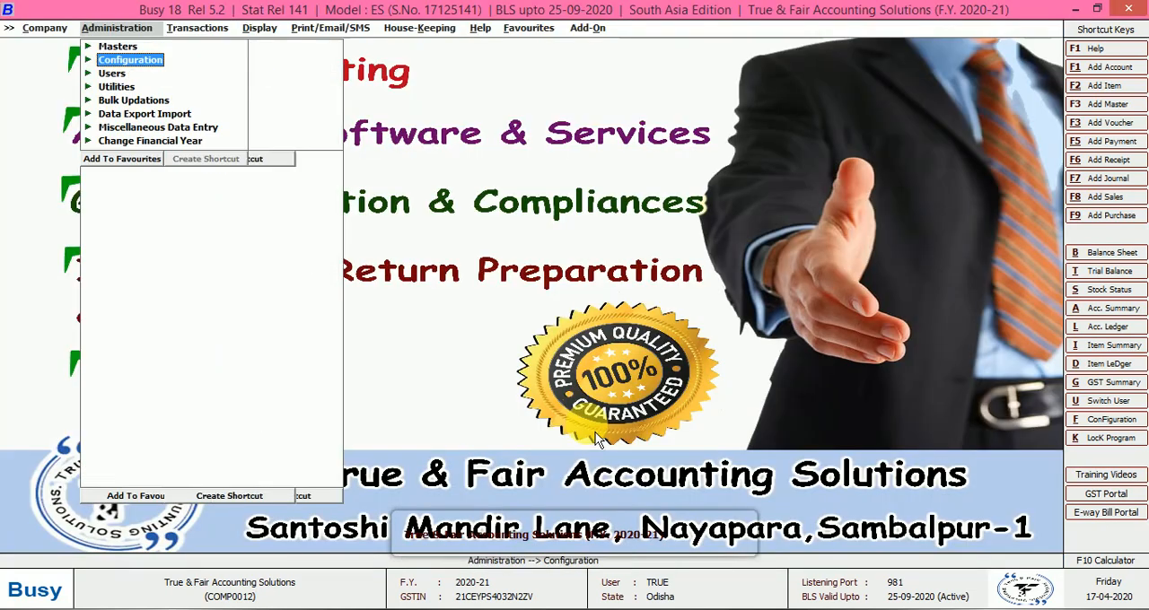
{"action": "key", "text": "Right"}
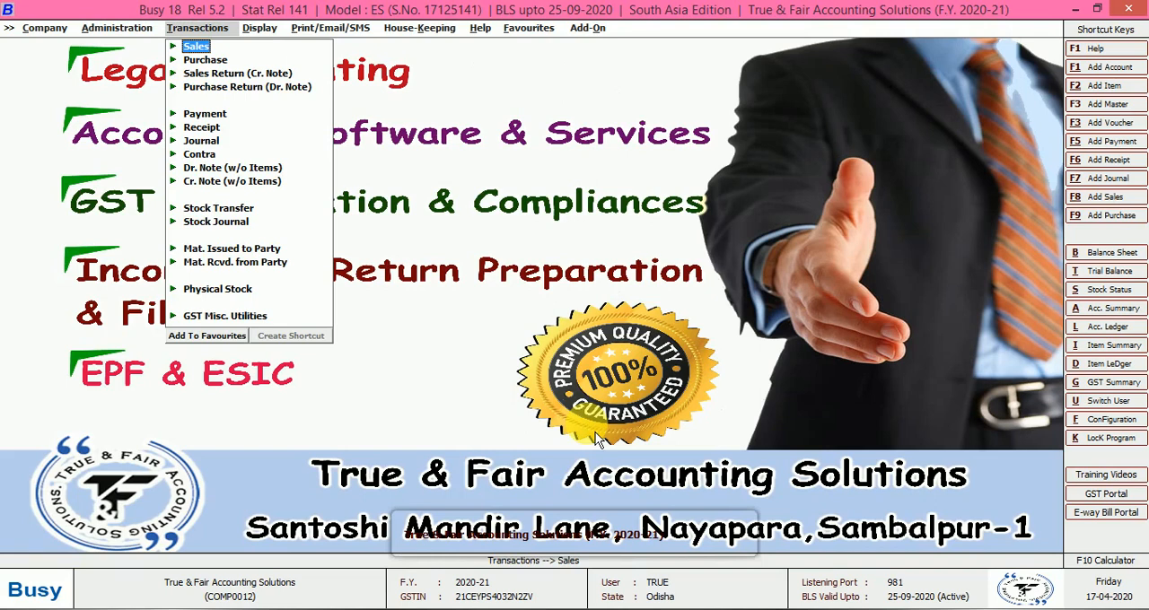
{"action": "key", "text": "Return"}
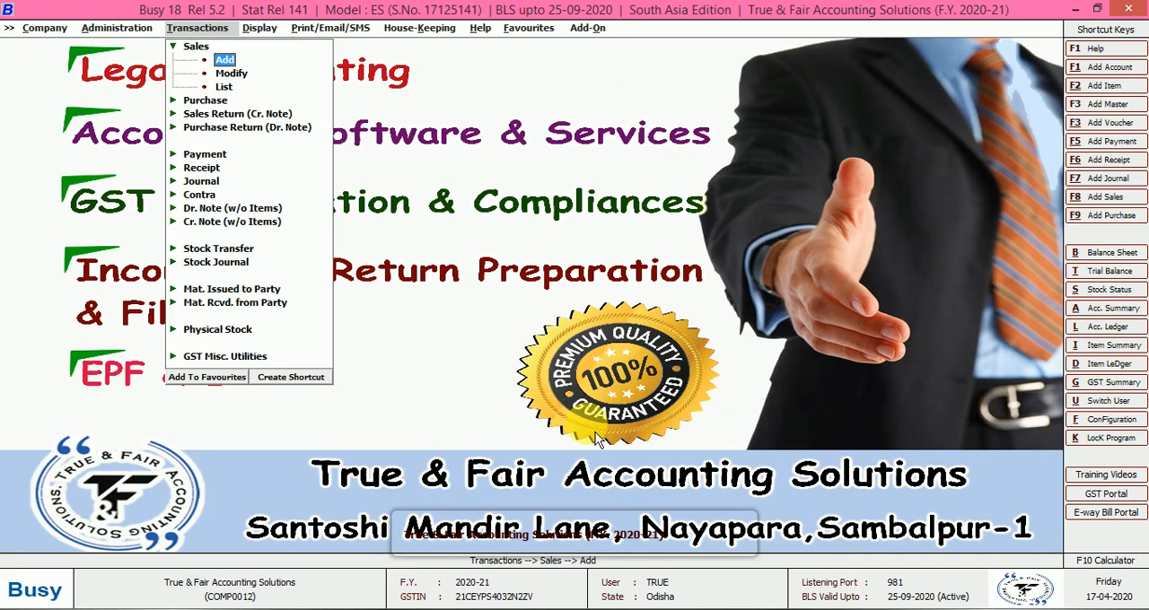
{"action": "key", "text": "Return"}
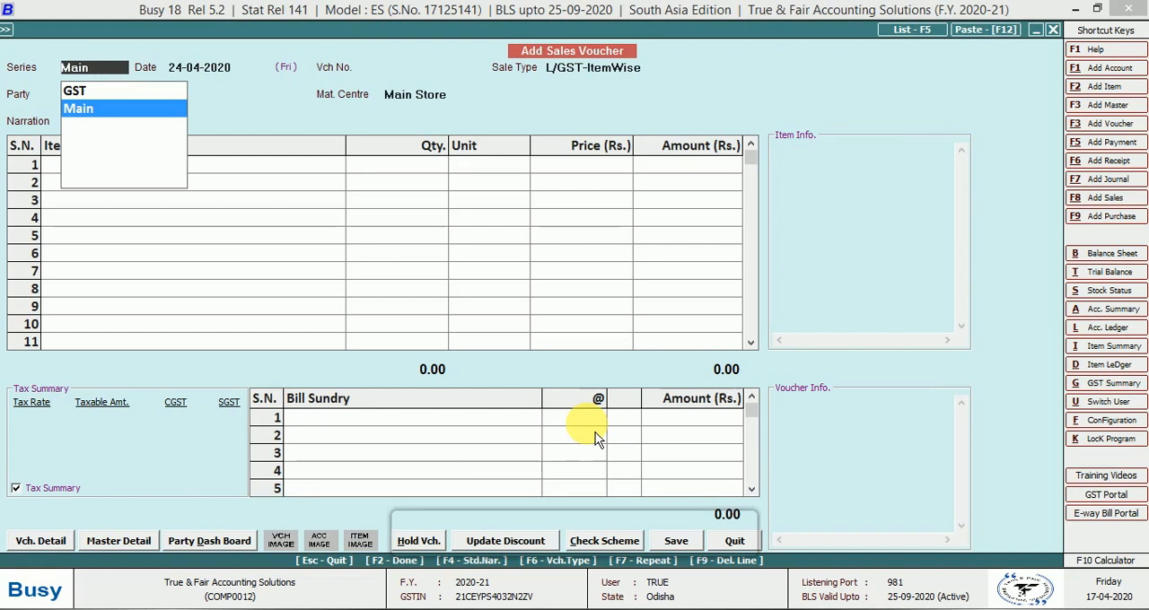
{"action": "key", "text": "Up"}
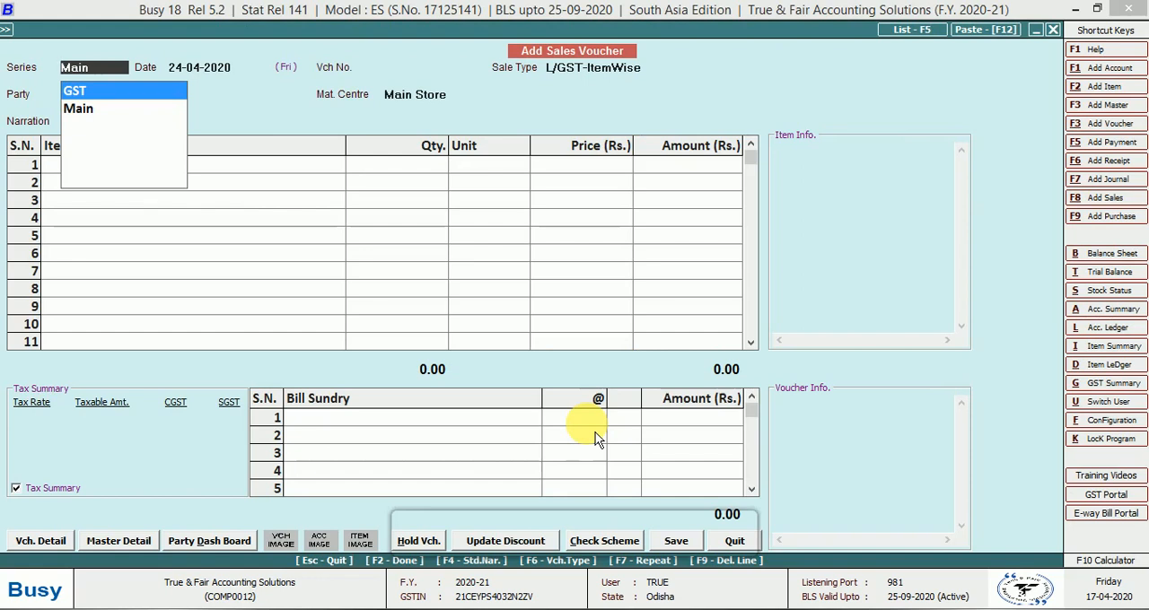
{"action": "key", "text": "Return"}
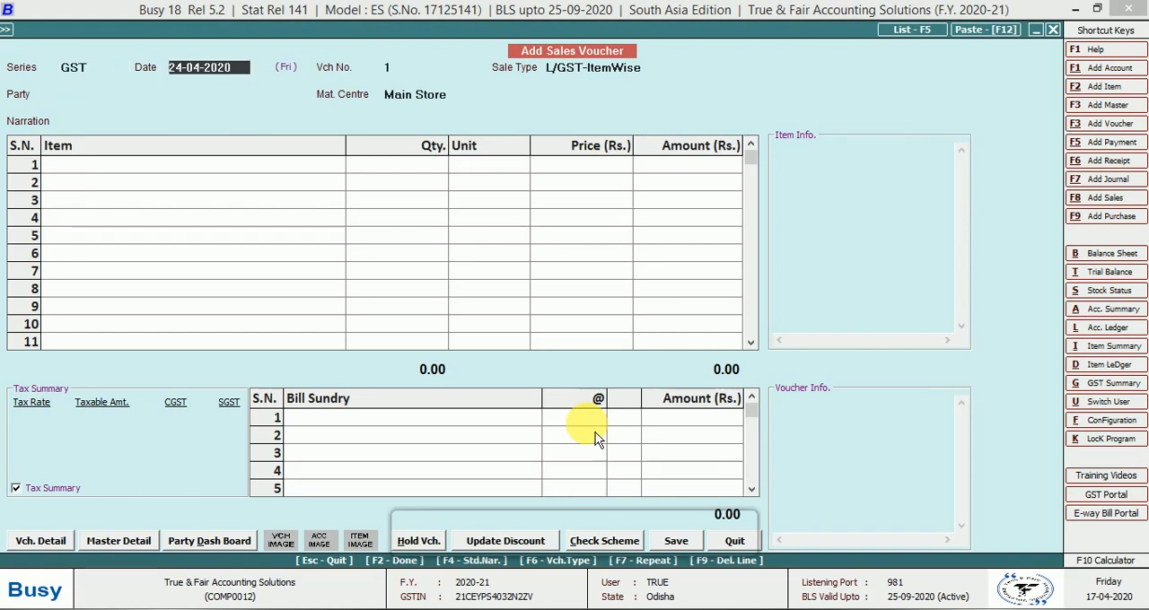
Keep the voucher date 24-04-2020, set the sale type to L/GST-12% and choose Tushar Enterprises as the party
{"action": "key", "text": "Return"}
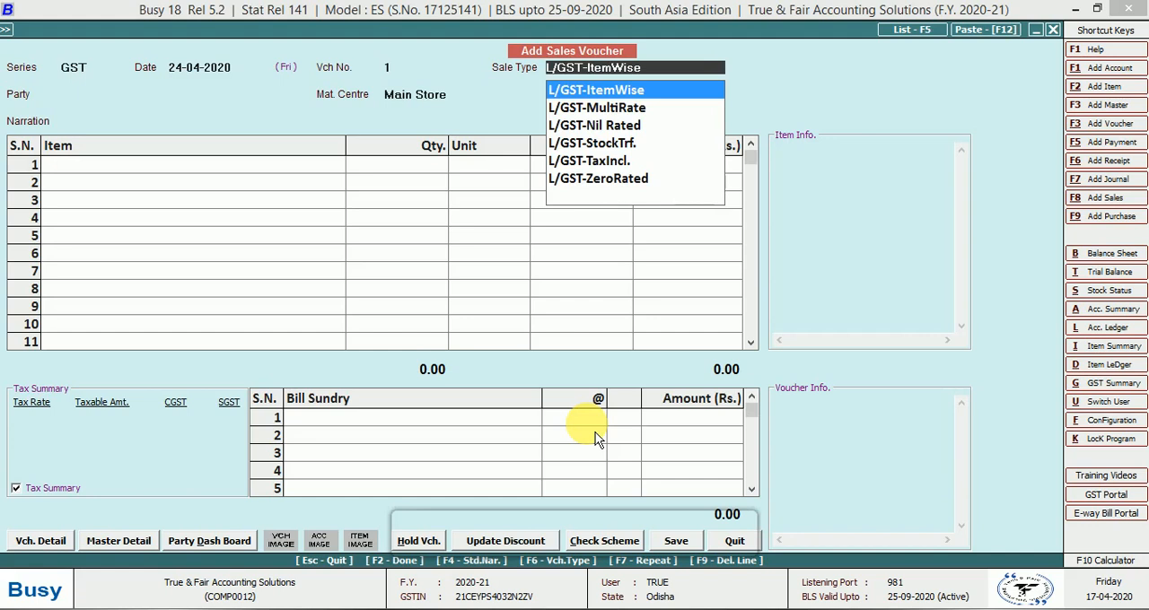
{"action": "type", "text": "lgt"}
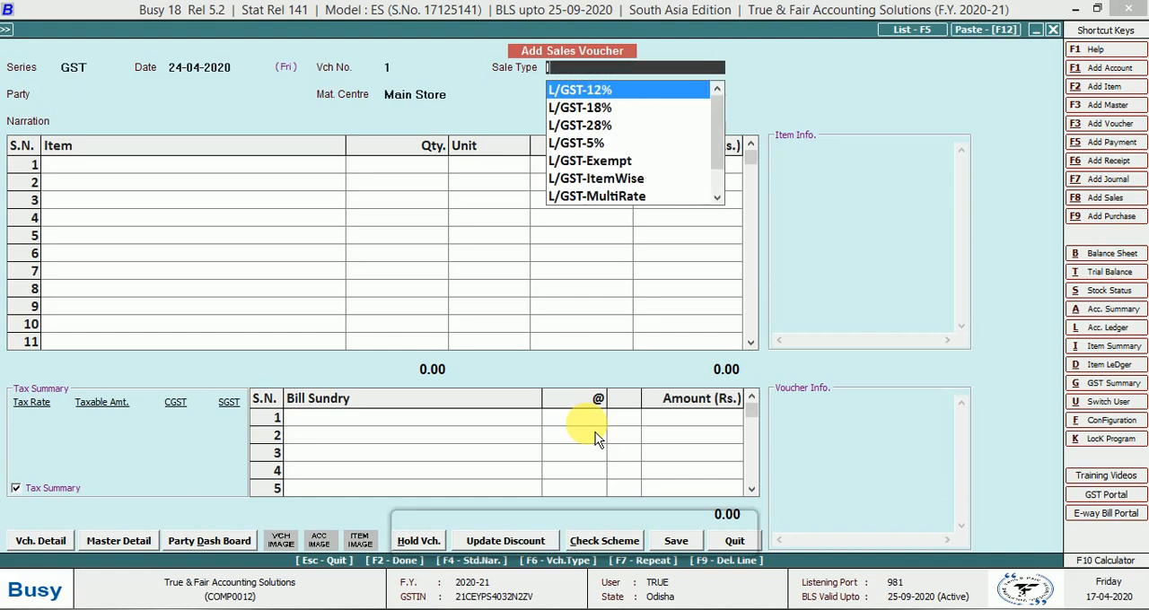
{"action": "key", "text": "Return"}
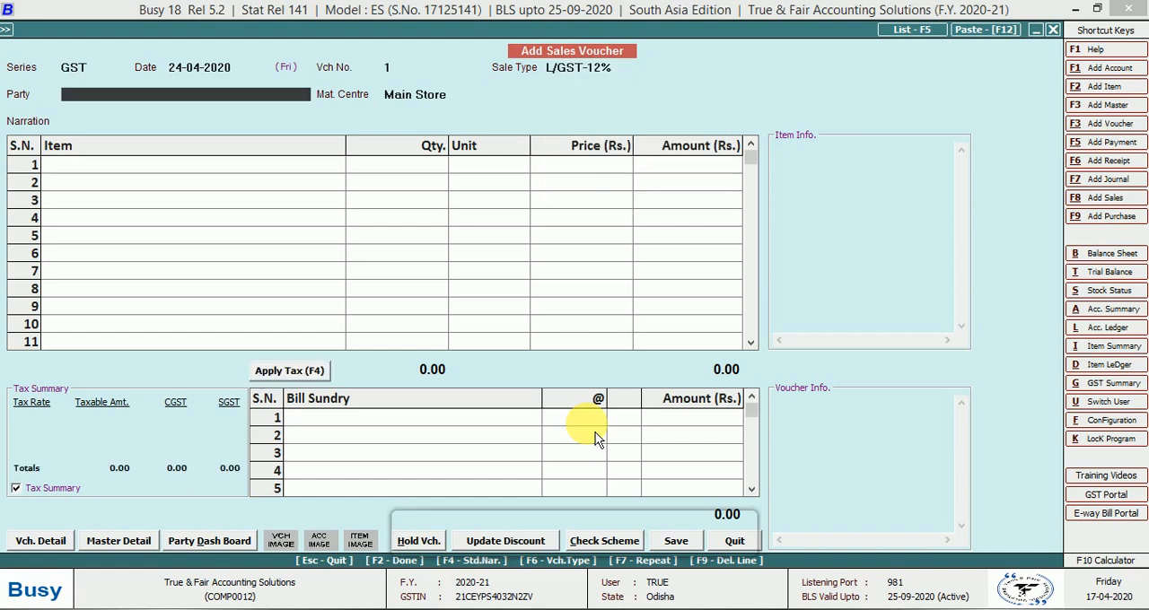
{"action": "type", "text": "tu"}
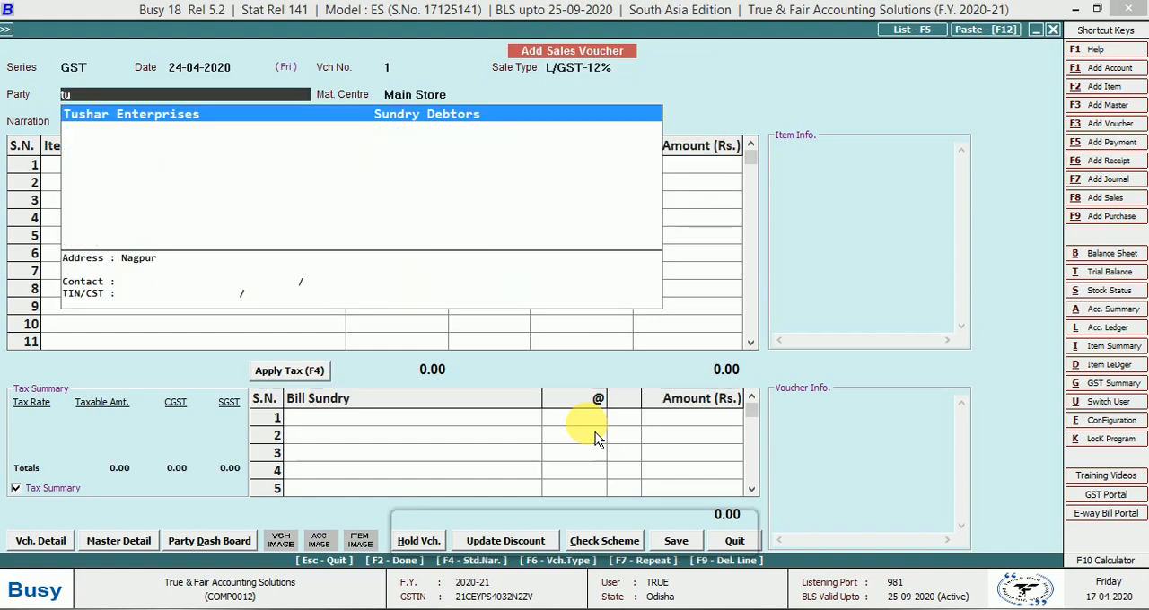
{"action": "key", "text": "Return"}
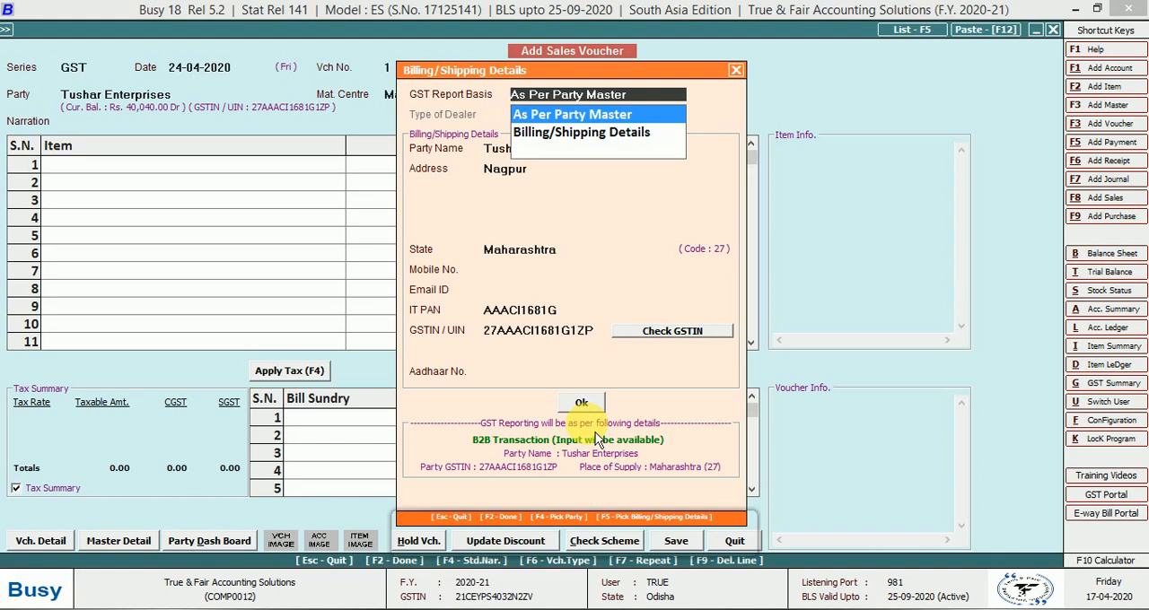
Try to accept the billing and shipping details as per party master, decline the local transaction and close the details
{"action": "key", "text": "Return"}
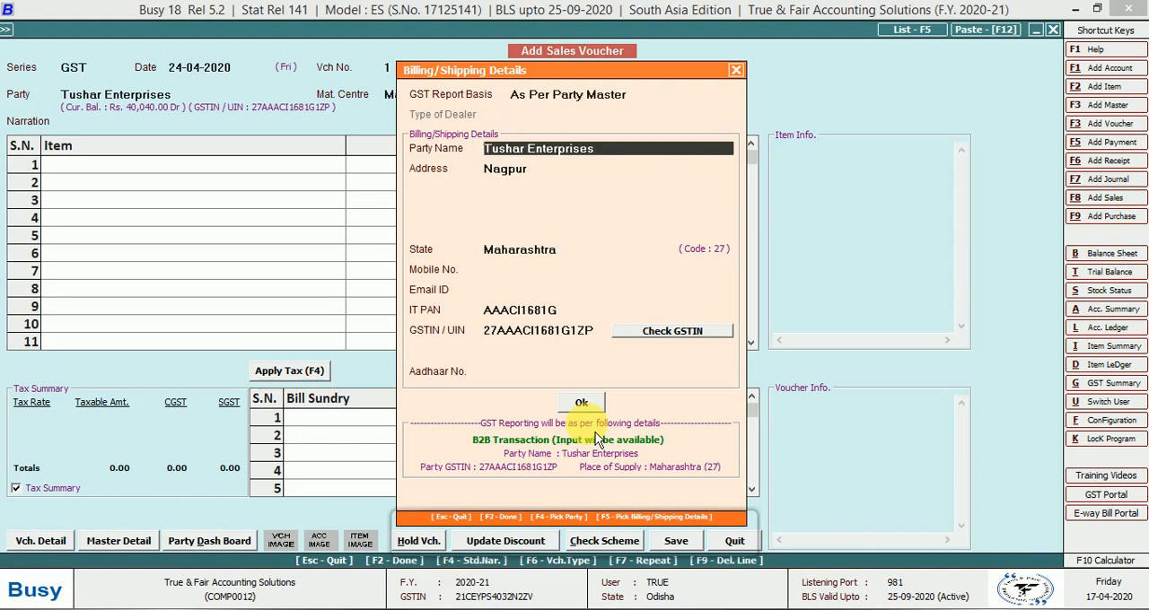
{"action": "key", "text": "Return"}
{"action": "key", "text": "Return"}
{"action": "key", "text": "Return"}
{"action": "key", "text": "Return"}
{"action": "key", "text": "Return"}
{"action": "key", "text": "Return"}
{"action": "key", "text": "Return"}
{"action": "key", "text": "Return"}
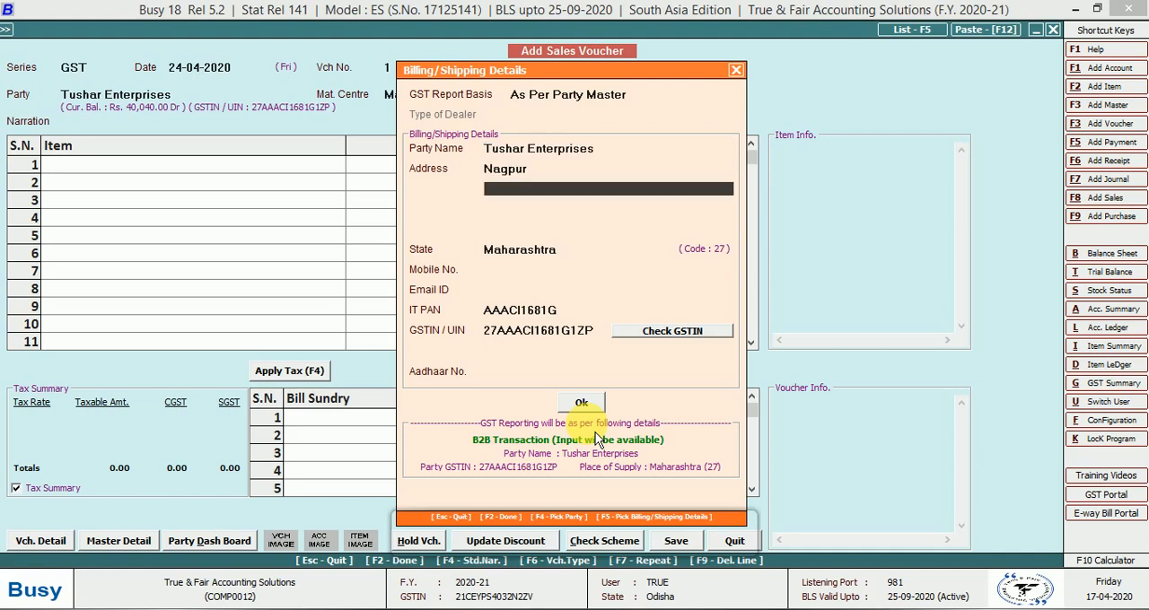
{"action": "key", "text": "Return"}
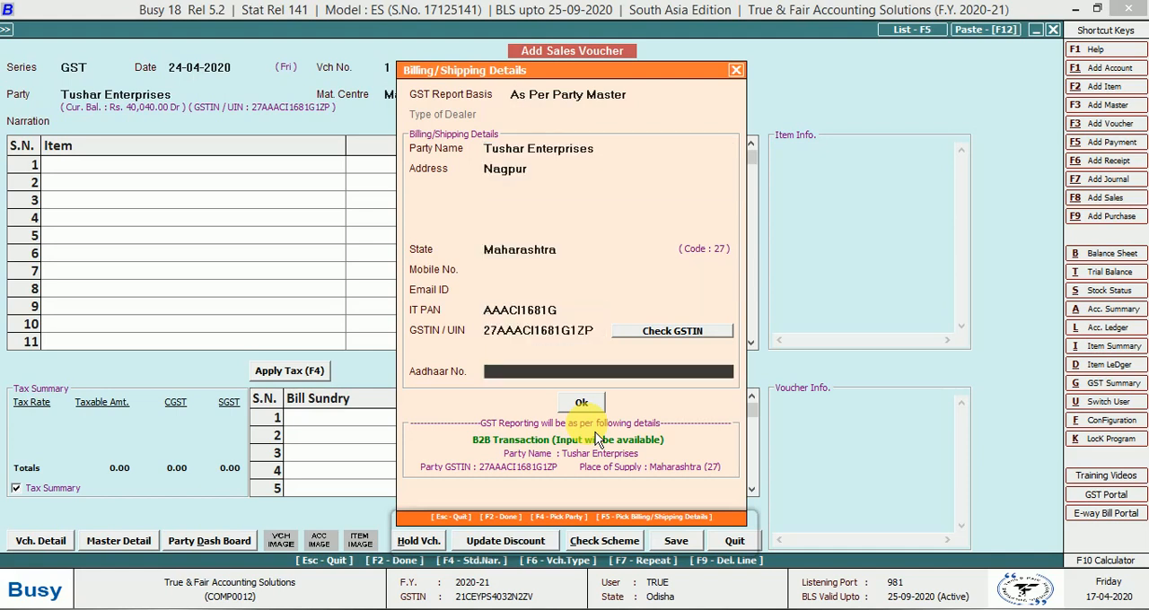
{"action": "key", "text": "Return"}
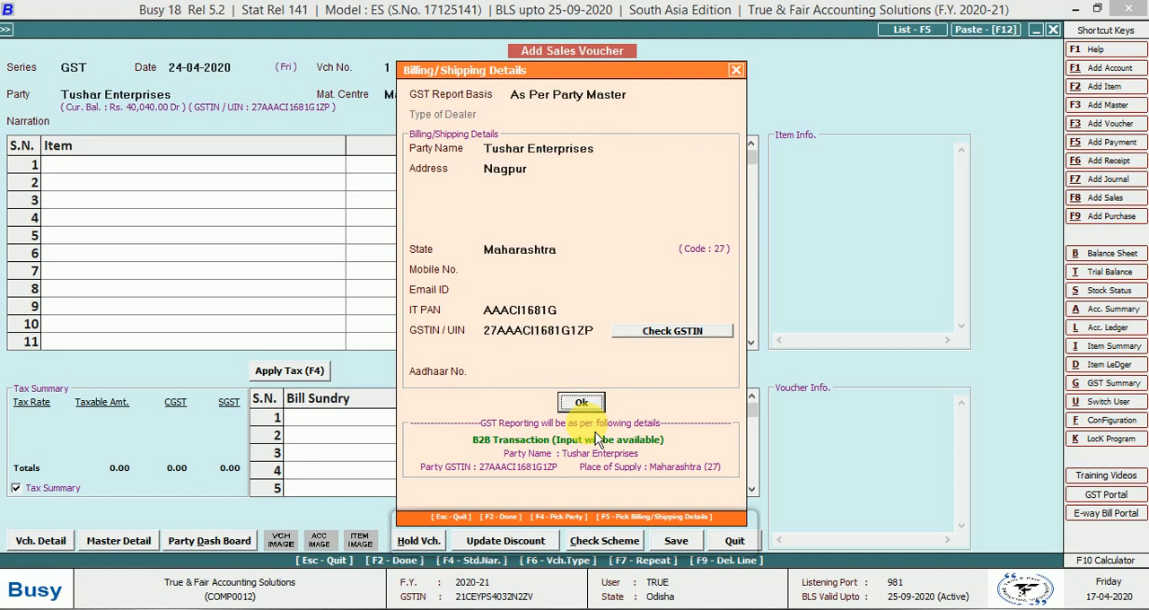
{"action": "key", "text": "Return"}
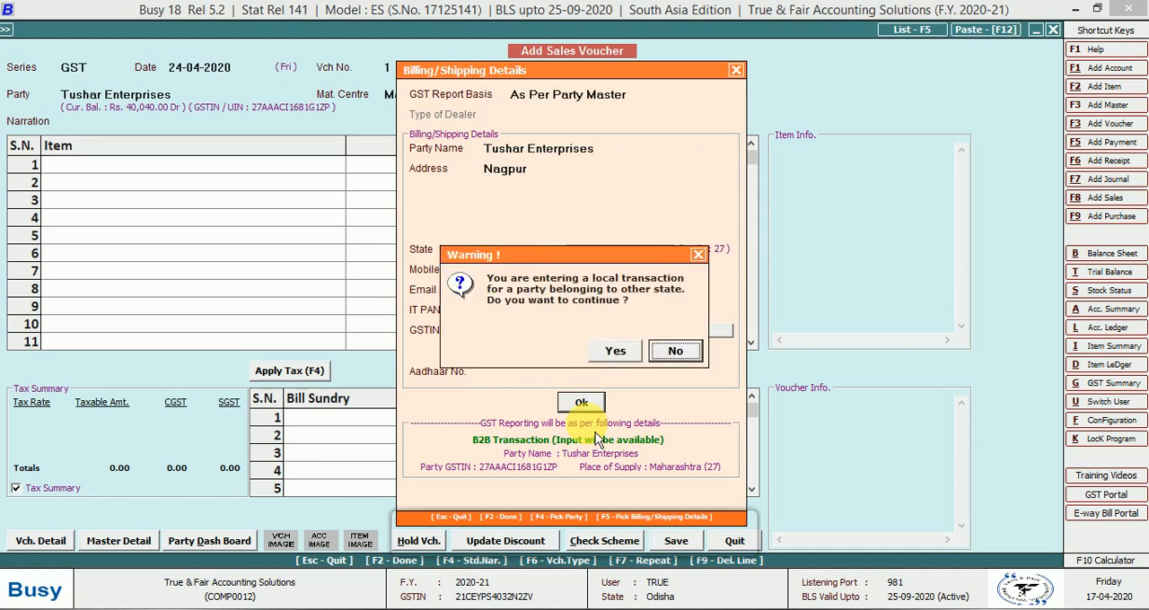
{"action": "key", "text": "Escape"}
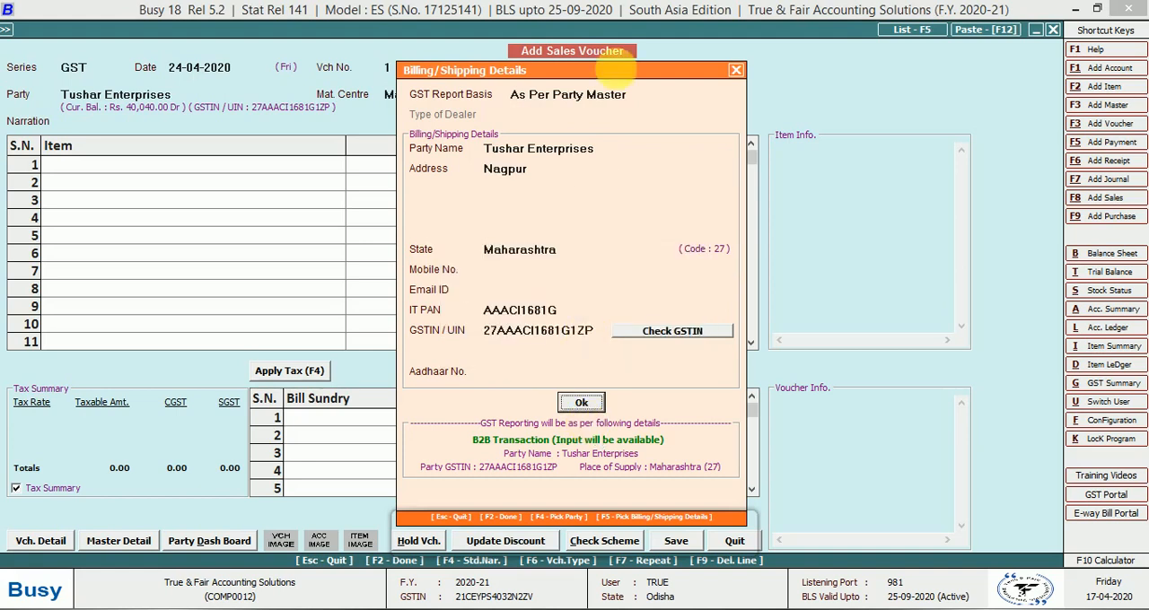
{"action": "left_click", "coordinate": [736, 70]}
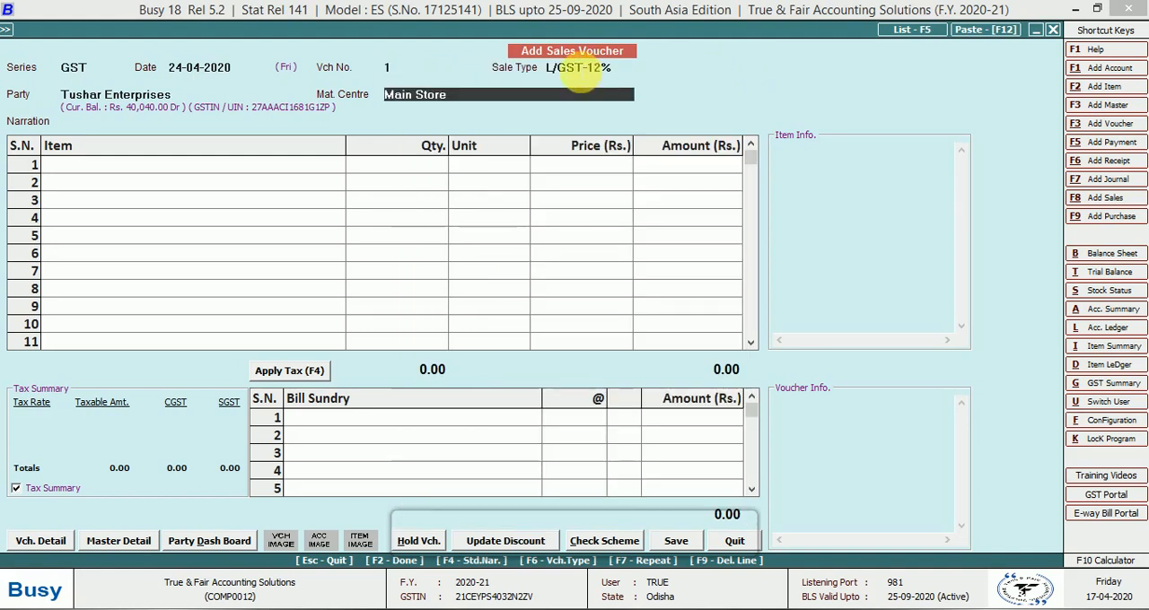
Change the sale type of the voucher to I/GST-12%
{"action": "left_click", "coordinate": [579, 70]}
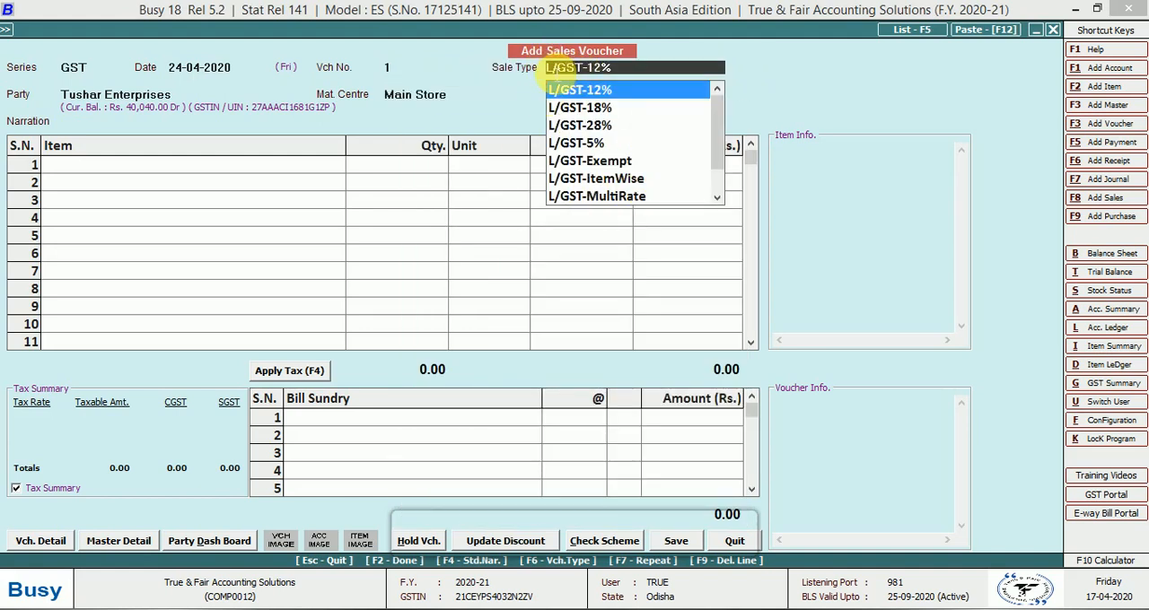
{"action": "type", "text": "I"}
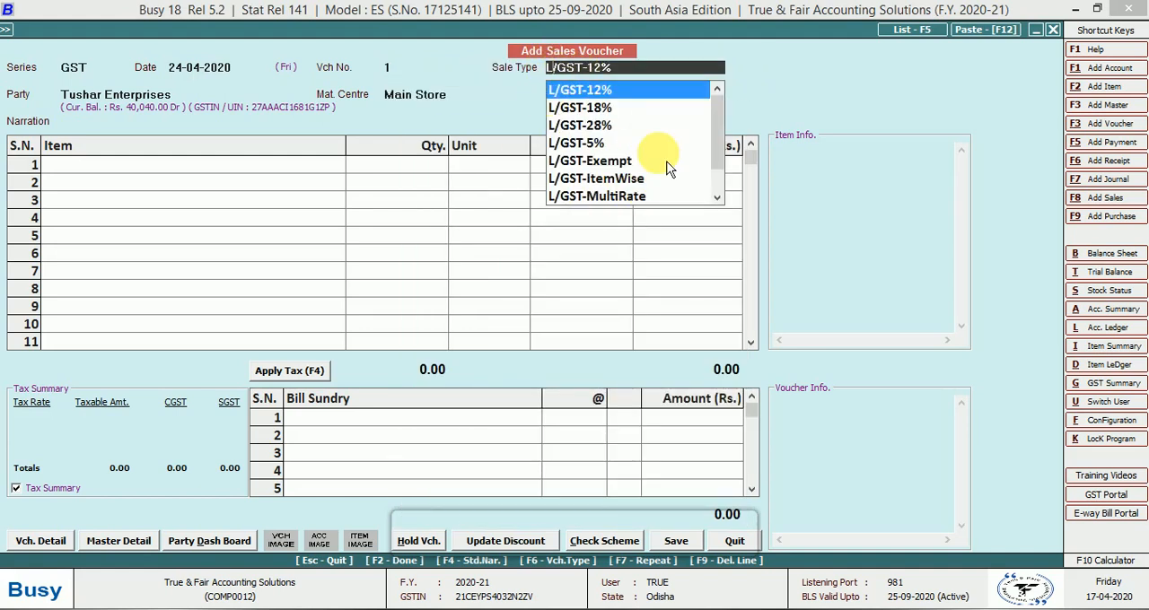
{"action": "key", "text": "Return"}
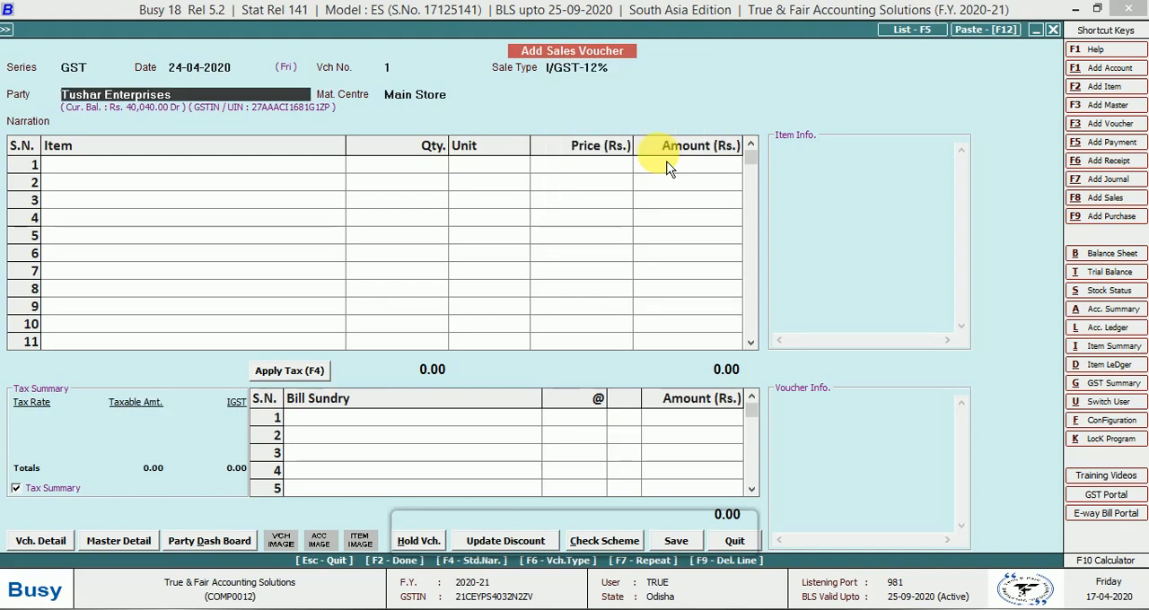
Accept the party's billing and shipping details as per party master, and keep Main Store as material centre with a blank narration
{"action": "key", "text": "Return"}
{"action": "key", "text": "Return"}
{"action": "key", "text": "Return"}
{"action": "key", "text": "Return"}
{"action": "key", "text": "Return"}
{"action": "key", "text": "Return"}
{"action": "key", "text": "Return"}
{"action": "key", "text": "Return"}
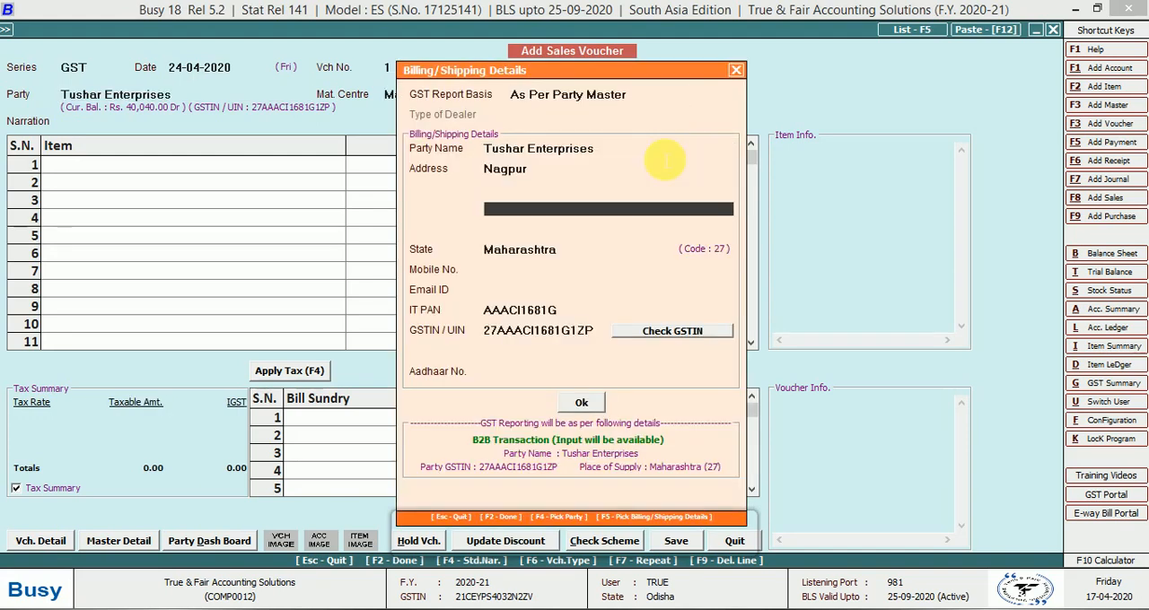
{"action": "key", "text": "Return"}
{"action": "key", "text": "Return"}
{"action": "key", "text": "Return"}
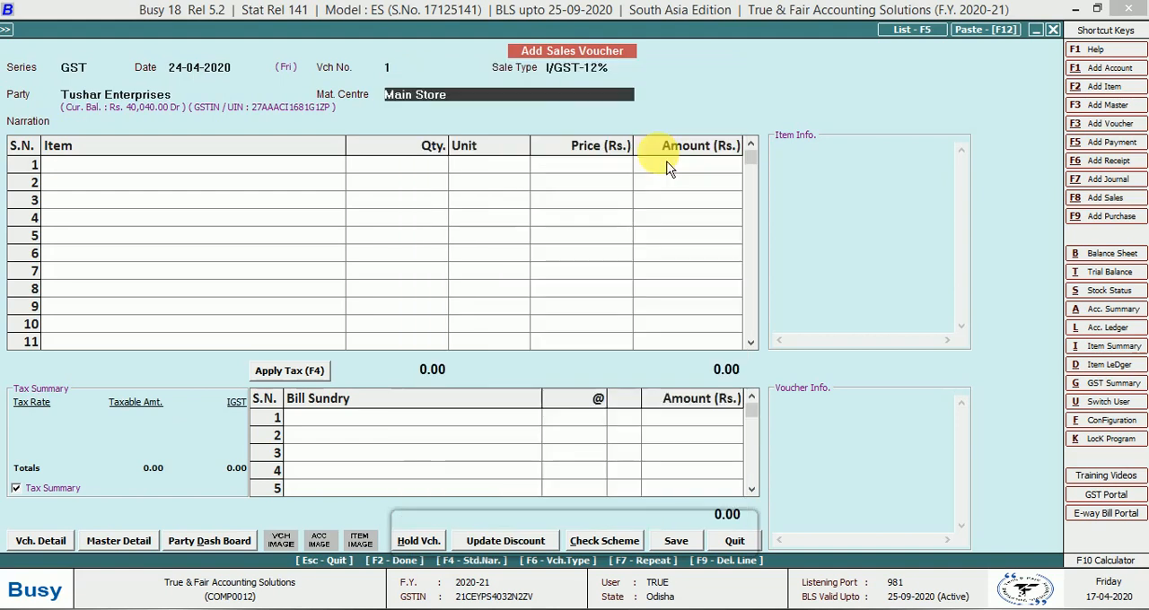
{"action": "key", "text": "Return"}
{"action": "key", "text": "Return"}
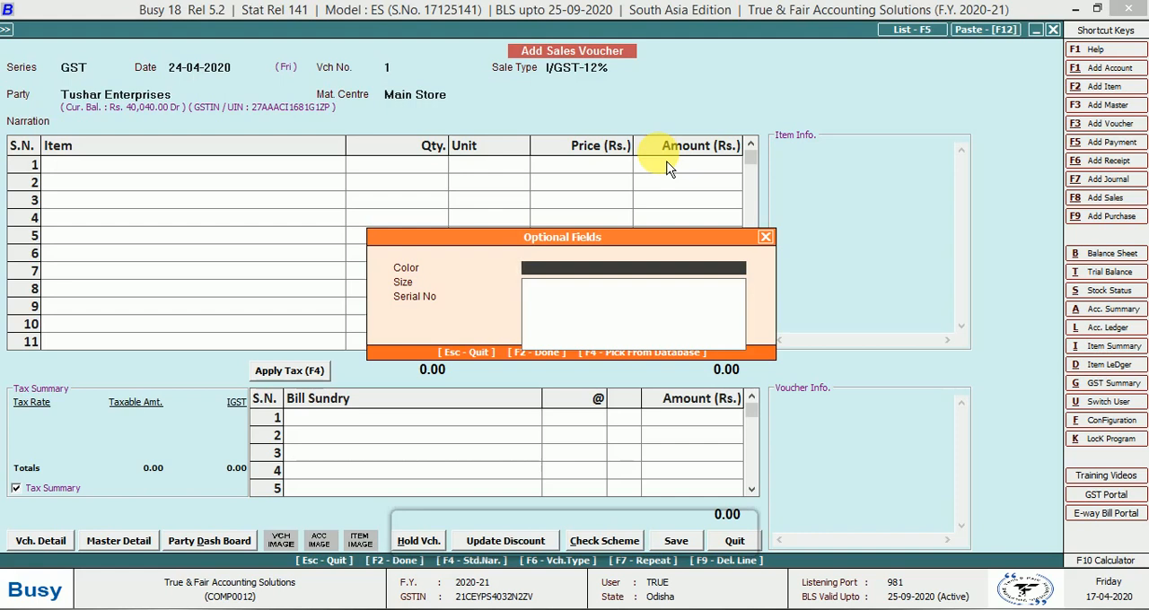
Create the value Red Edition Rose Gold for the Color optional field and use it in the voucher
{"action": "key", "text": "F3"}
{"action": "type", "text": "red"}
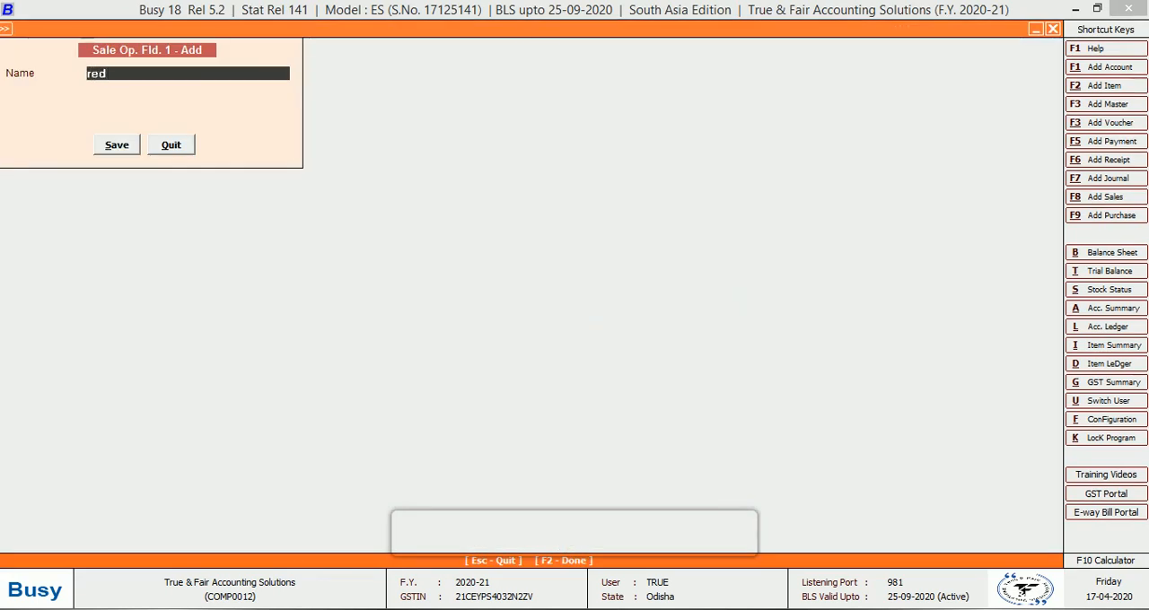
{"action": "type", "text": " edition rose gold"}
{"action": "key", "text": "Return"}
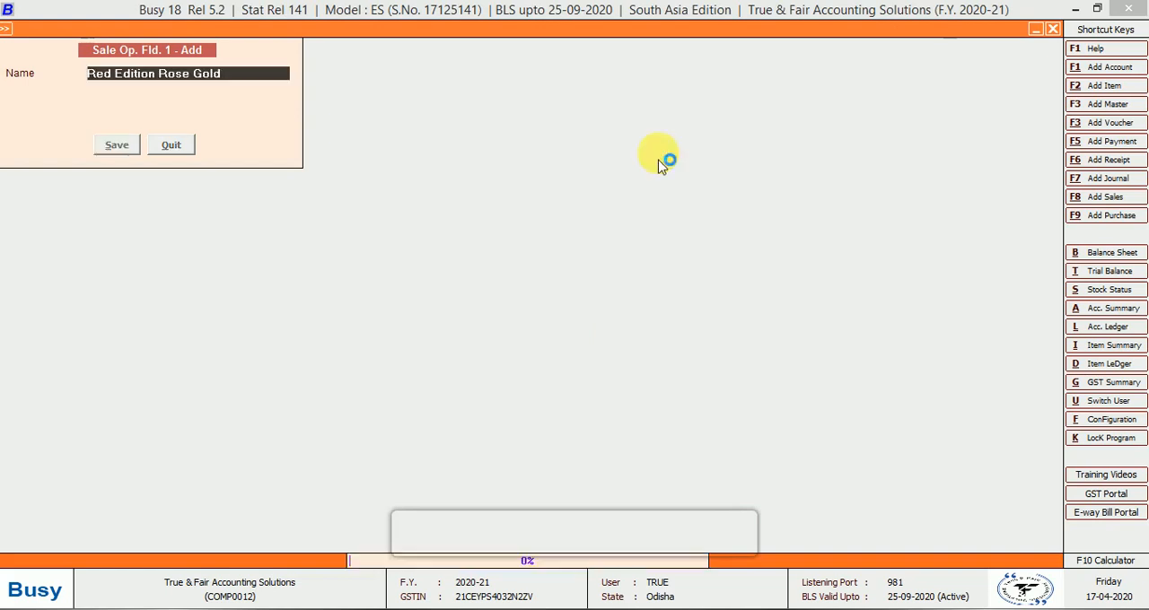
{"action": "key", "text": "Return"}
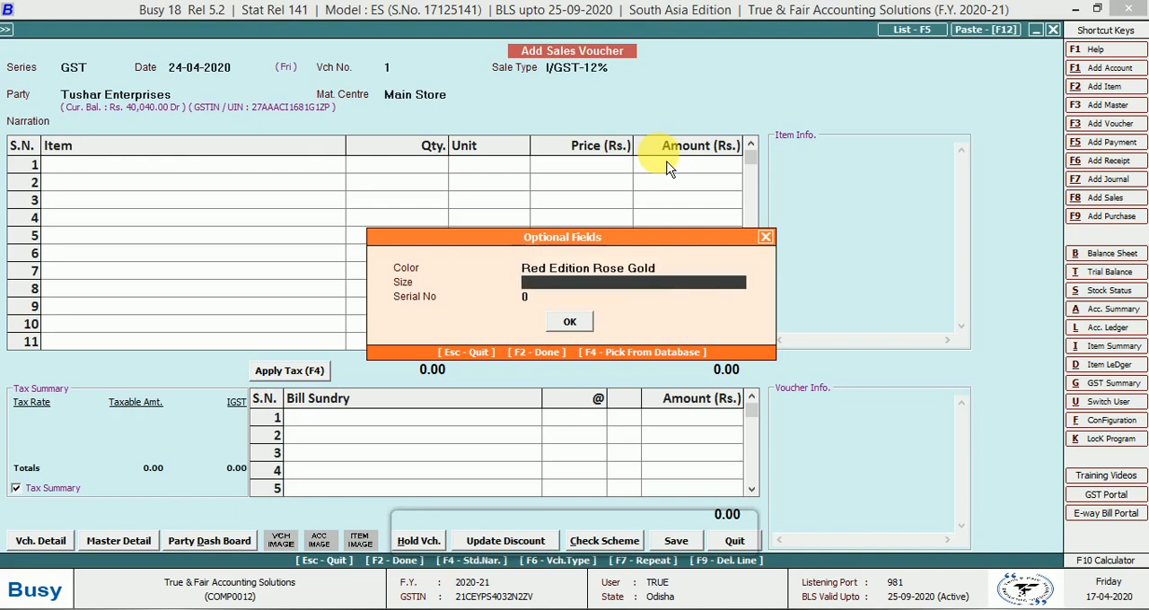
Set the optional fields Size to 5.5" and Serial No to 3,67,87,622, and accept them
{"action": "type", "text": "5.5\""}
{"action": "key", "text": "Return"}
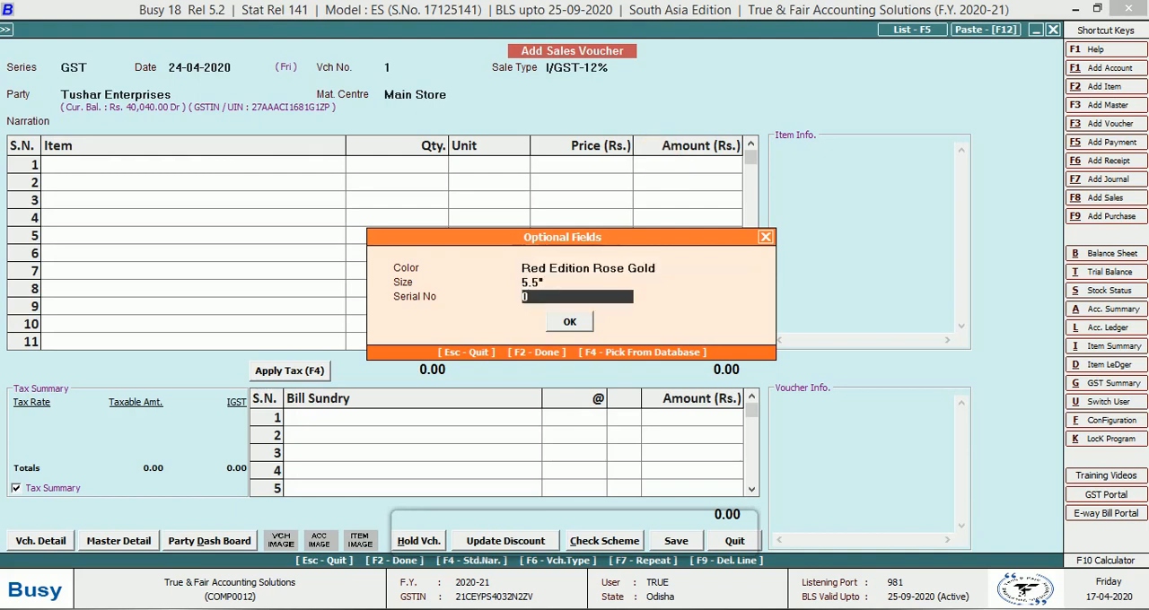
{"action": "type", "text": "3,67,87,62"}
{"action": "type", "text": "22"}
{"action": "key", "text": "Return"}
{"action": "key", "text": "Return"}
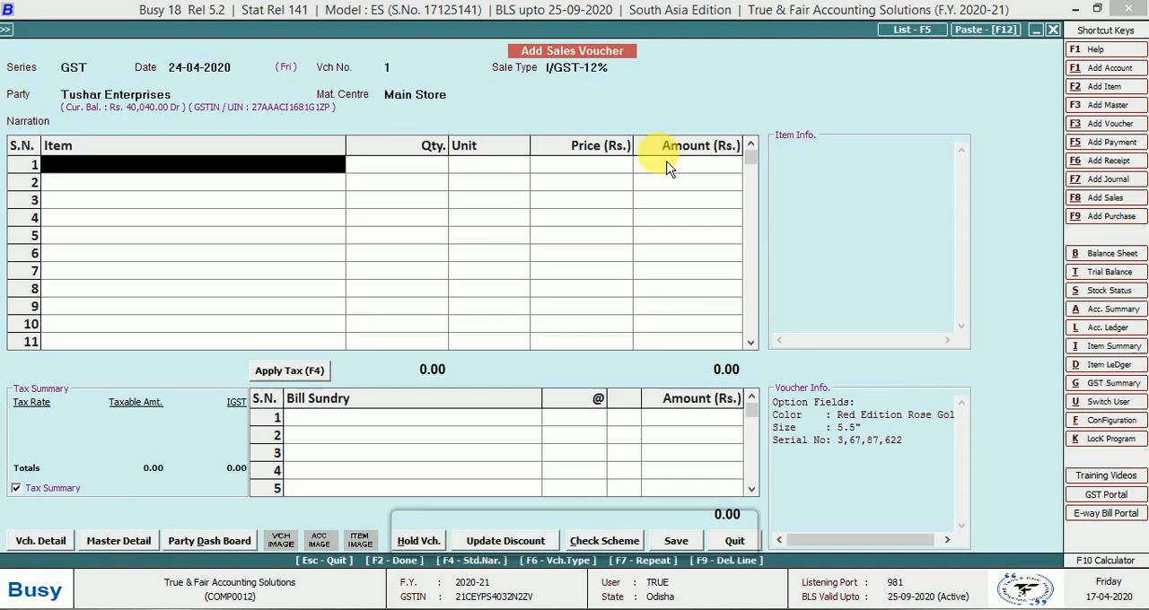
Add Mi Poco F1 as the first item and keep its M.R.P. at 21600.00
{"action": "type", "text": "mi"}
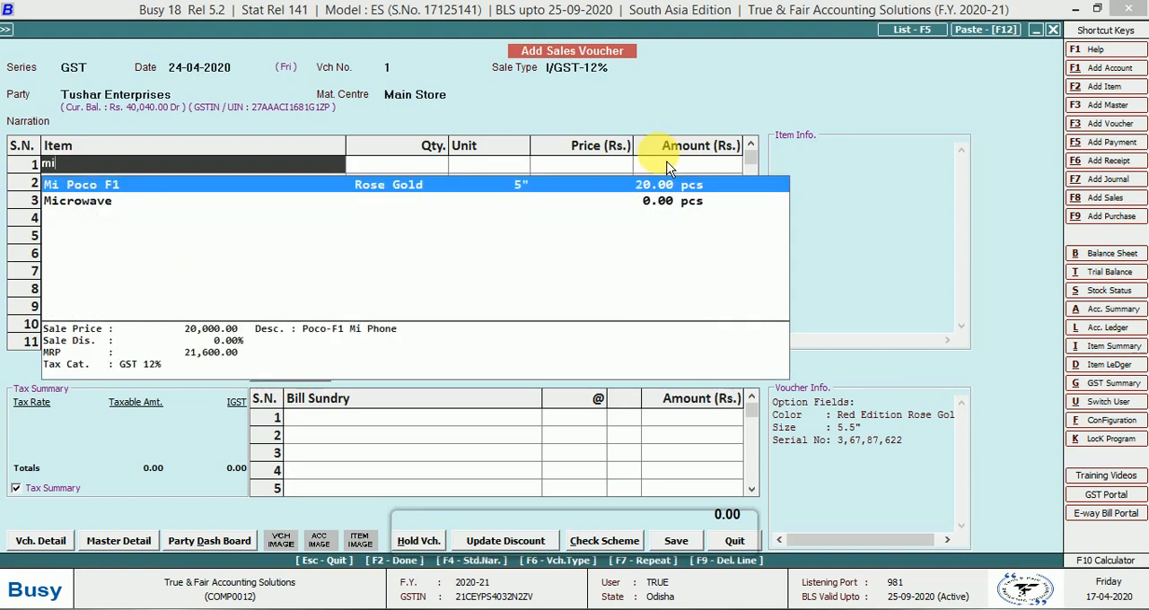
{"action": "key", "text": "Return"}
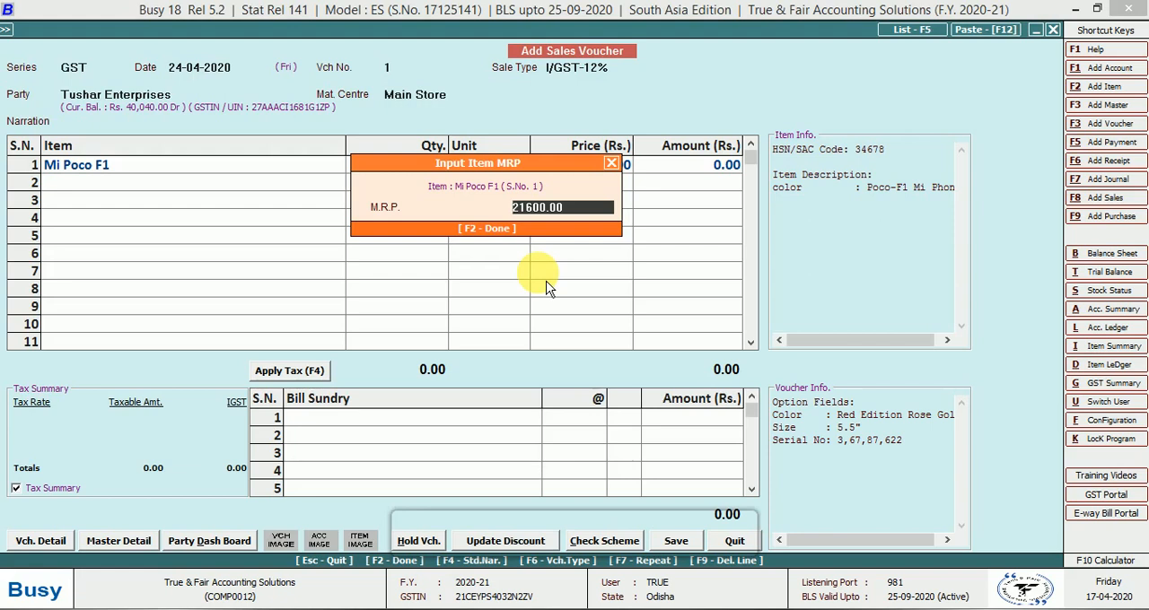
{"action": "key", "text": "Return"}
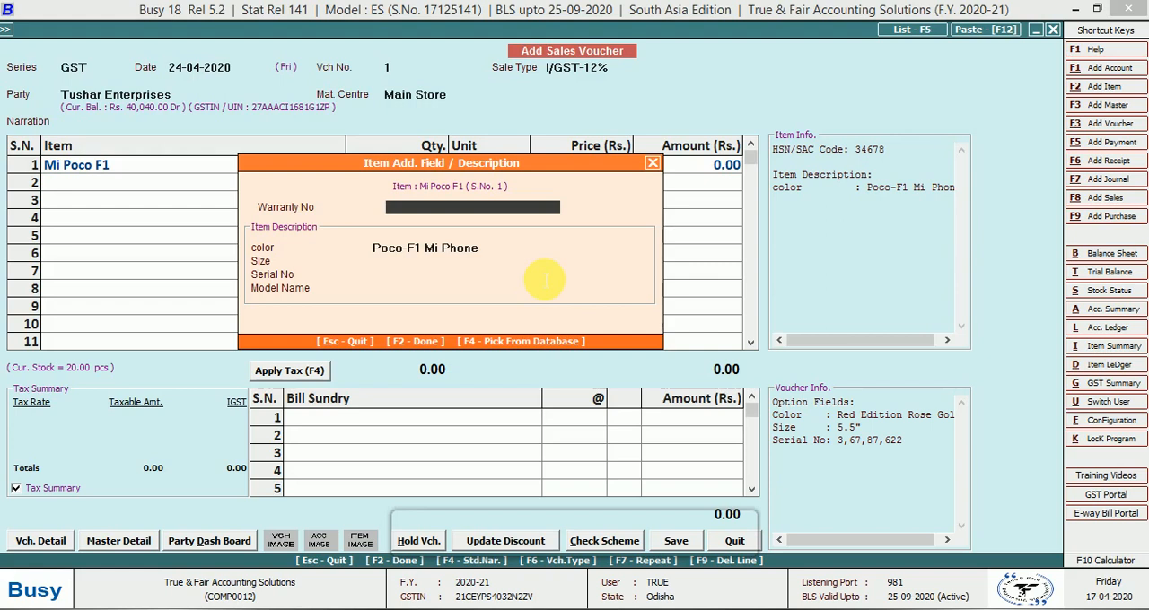
Enter Warranty No 127895467 for Mi Poco F1 and set its color description to Rose Gold
{"action": "type", "text": "127"}
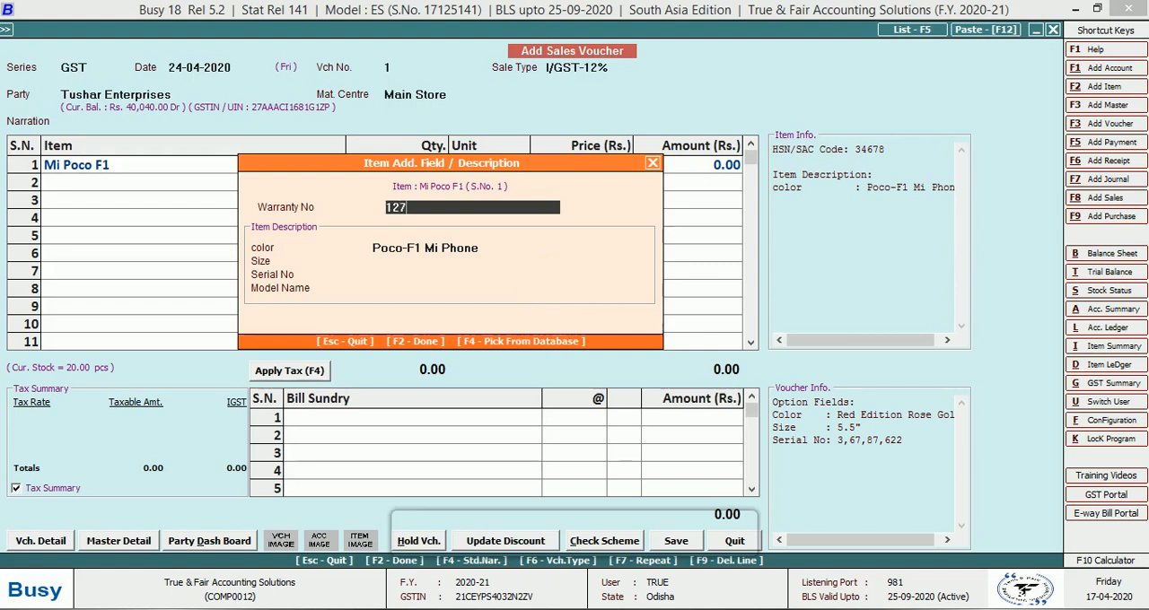
{"action": "type", "text": "895467"}
{"action": "key", "text": "Return"}
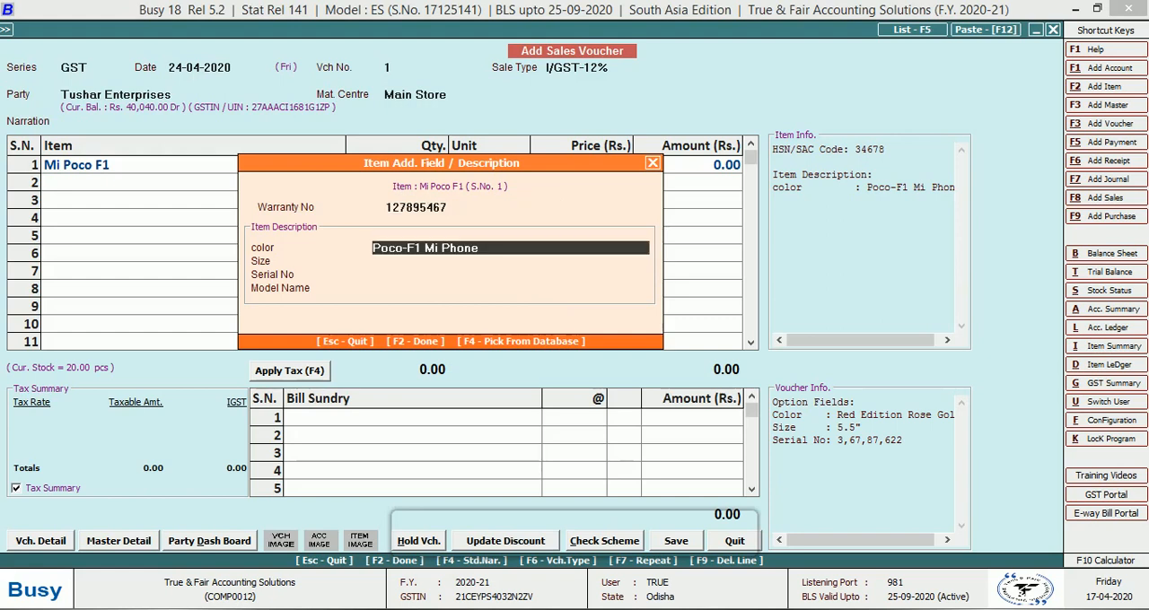
{"action": "type", "text": "re"}
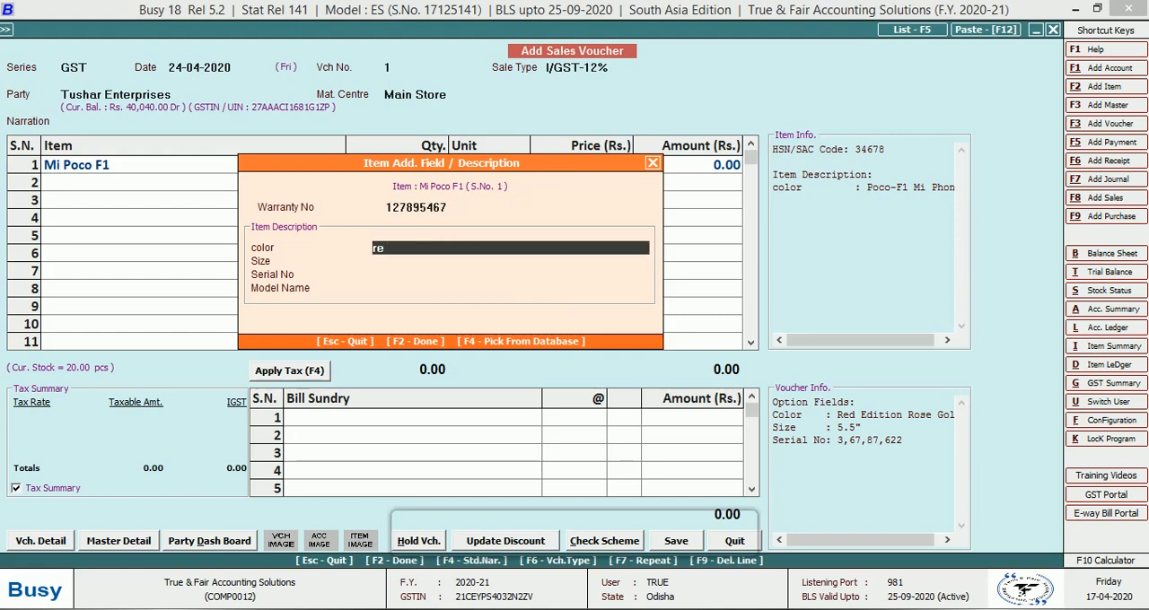
{"action": "type", "text": "d"}
{"action": "key", "text": "BackSpace"}
{"action": "key", "text": "BackSpace"}
{"action": "key", "text": "BackSpace"}
{"action": "type", "text": "rose gold"}
{"action": "key", "text": "Return"}
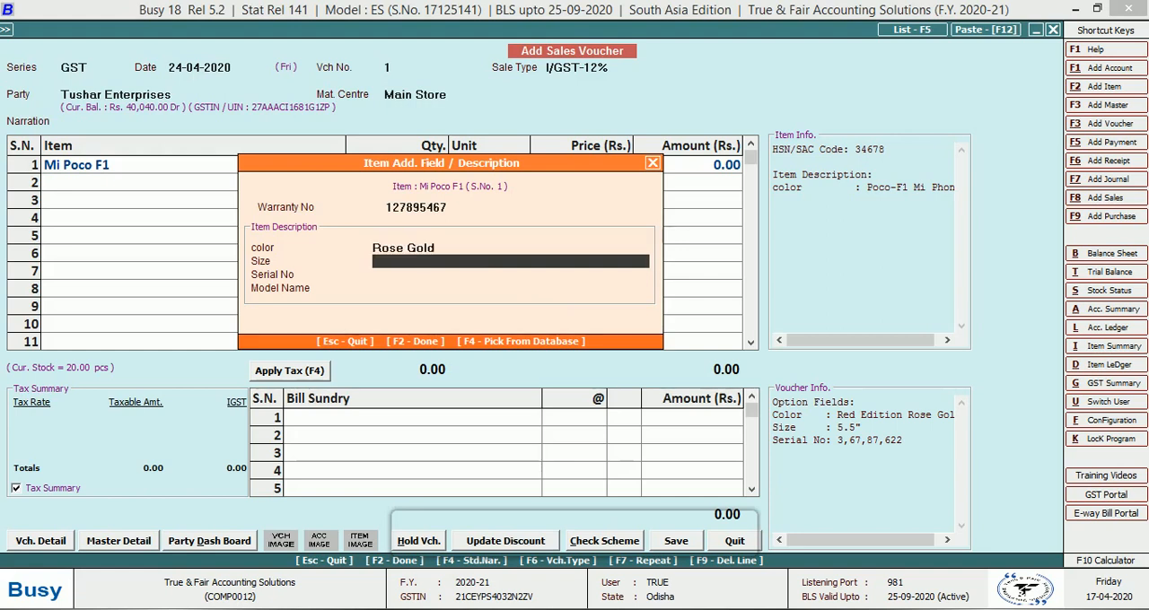
Complete the item description with Size 5.5", Serial No 36787622 and Model Name MI Poco F1
{"action": "type", "text": "5.5\""}
{"action": "key", "text": "Return"}
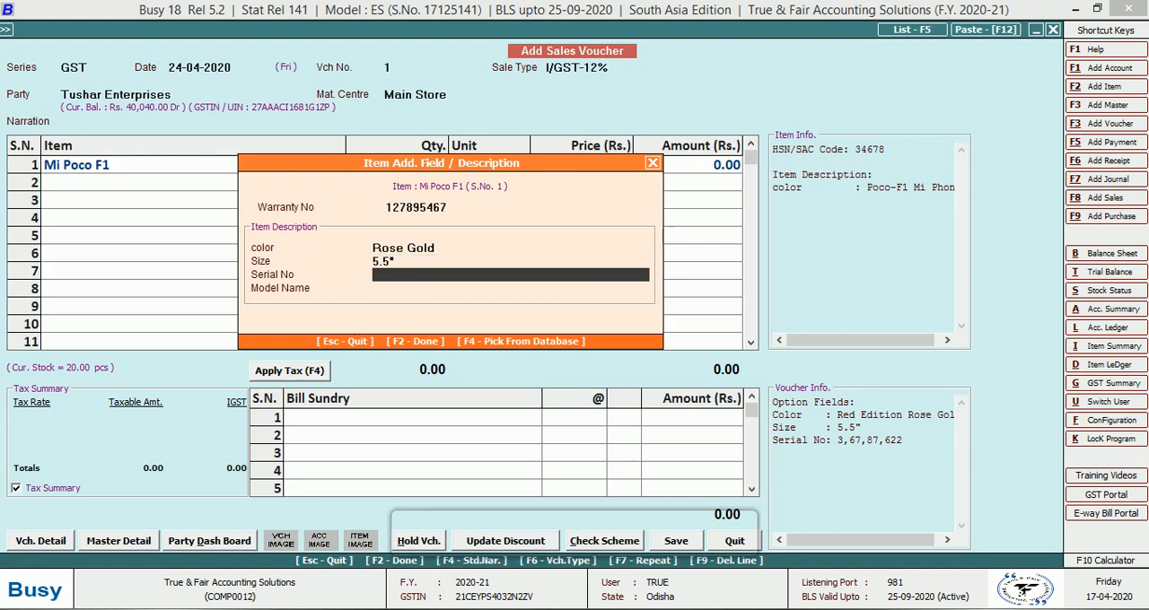
{"action": "type", "text": "36787622"}
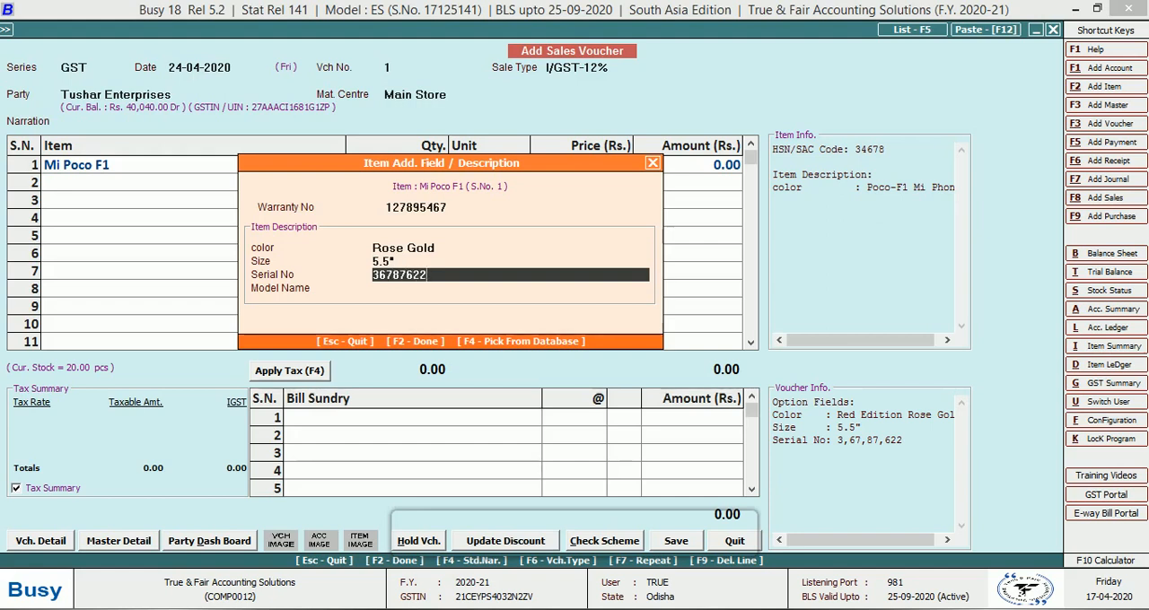
{"action": "key", "text": "Return"}
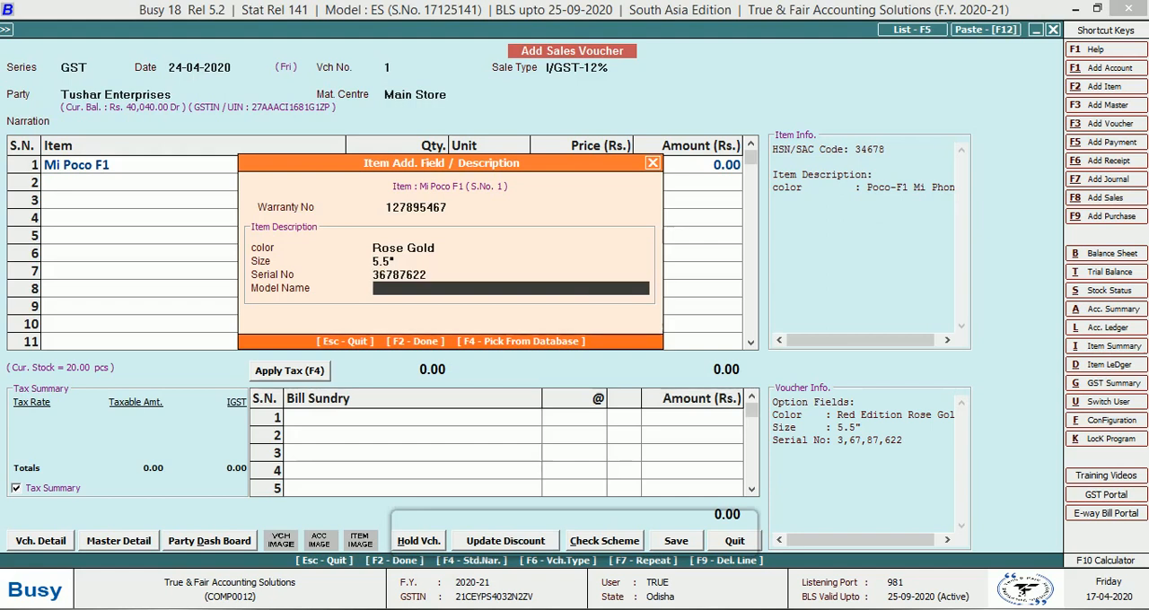
{"action": "type", "text": "MI Poco F1"}
{"action": "key", "text": "Return"}
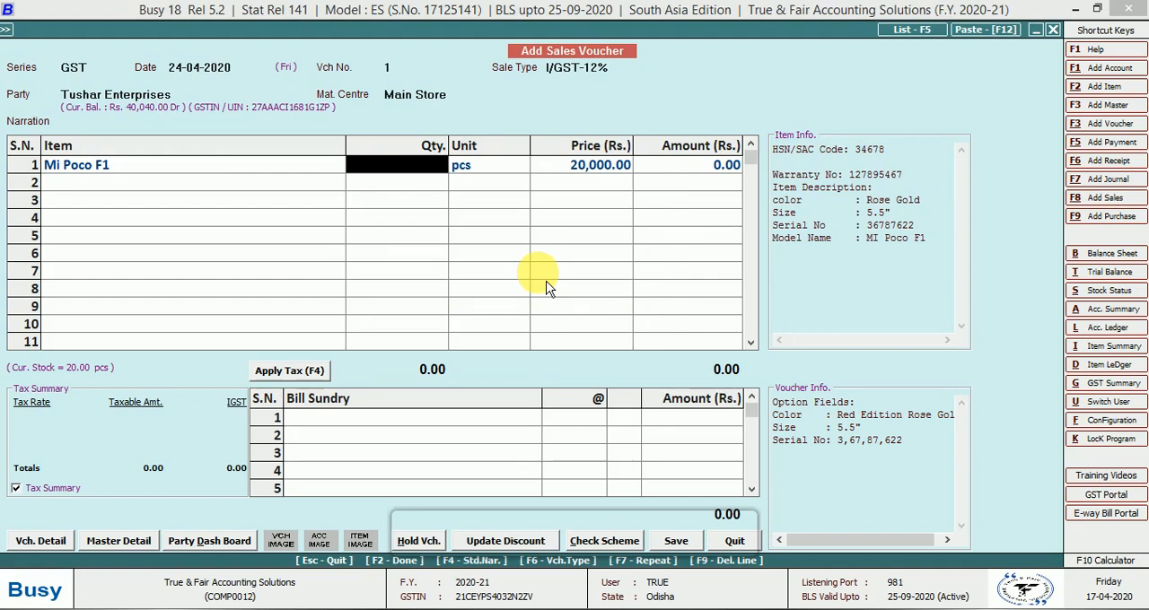
Set the Mi Poco F1 quantity to 2 pcs at 20,000.00 each with a 1% discount, and finish the item list
{"action": "type", "text": "2"}
{"action": "key", "text": "Return"}
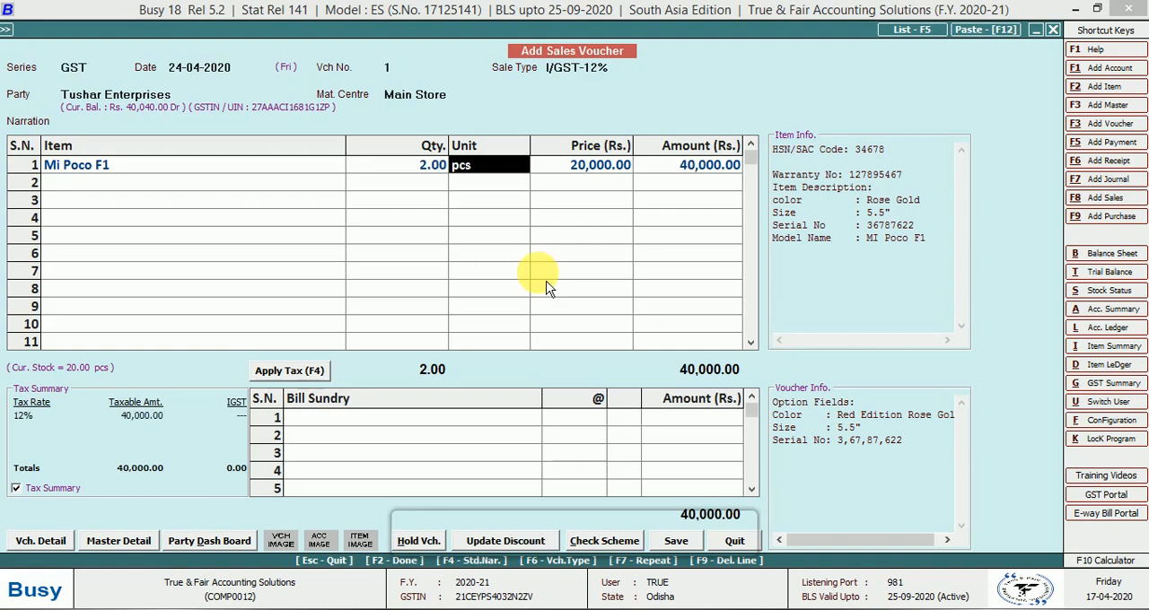
{"action": "key", "text": "Return"}
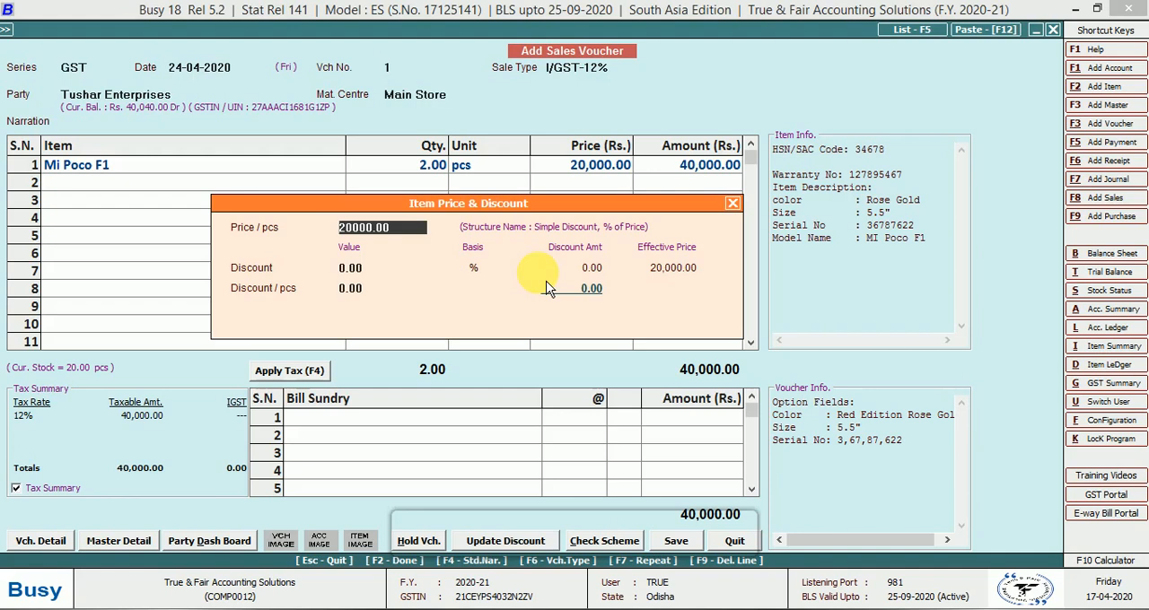
{"action": "key", "text": "Return"}
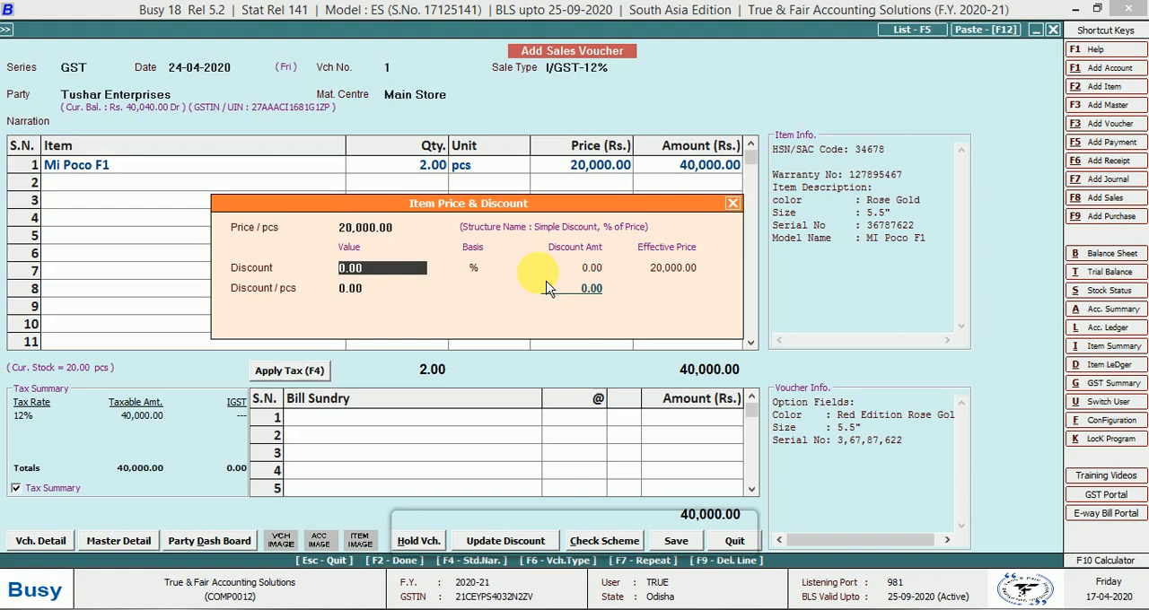
{"action": "type", "text": "1"}
{"action": "key", "text": "Return"}
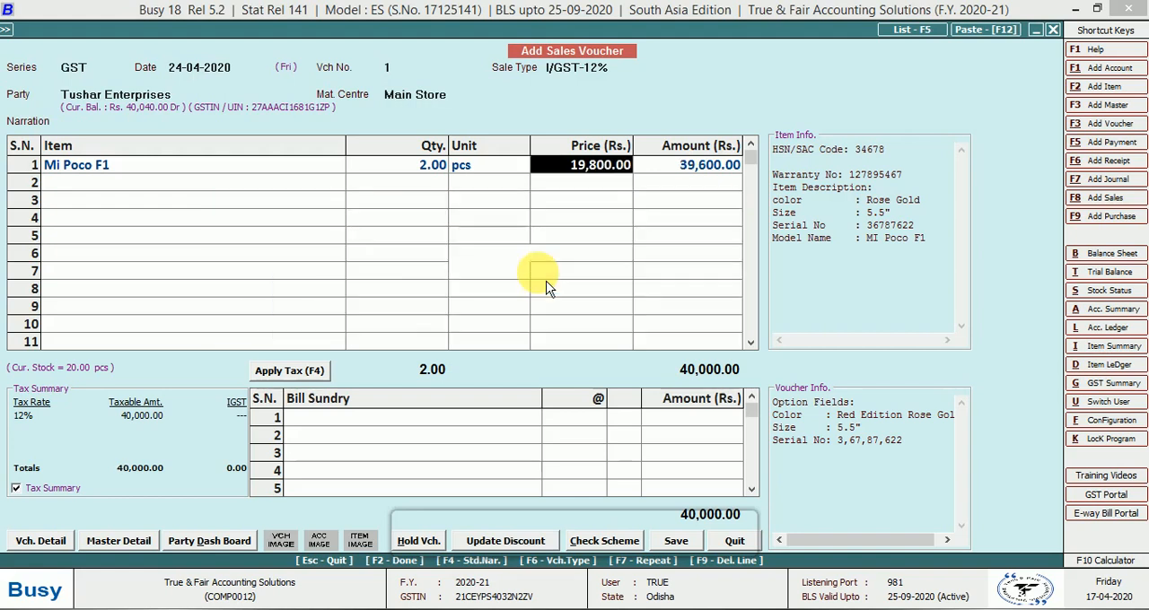
{"action": "key", "text": "Return"}
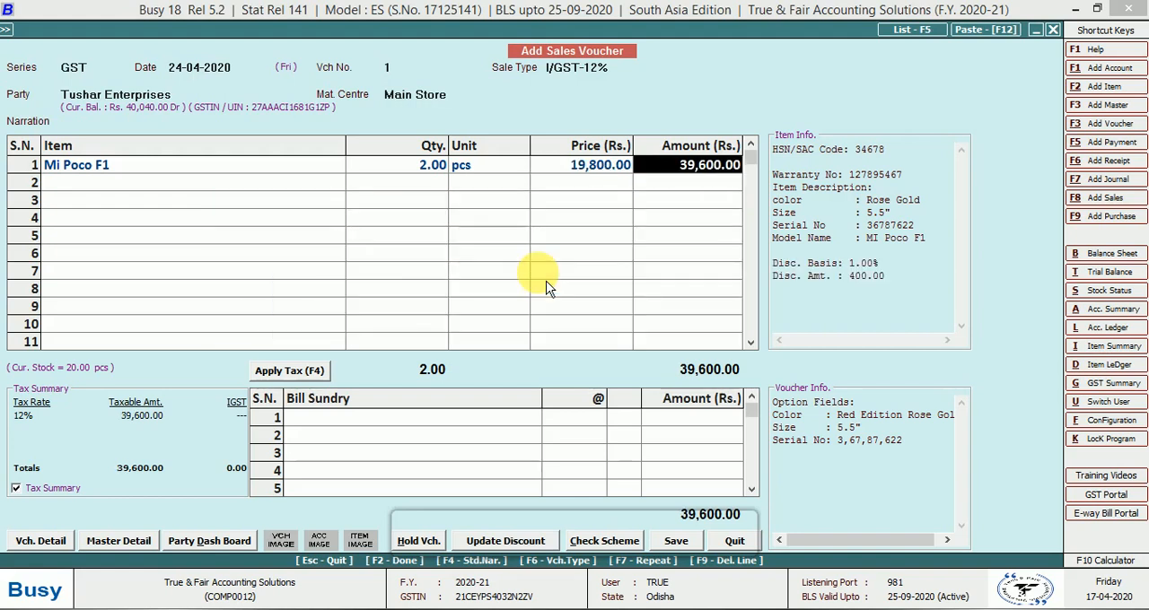
{"action": "key", "text": "Return"}
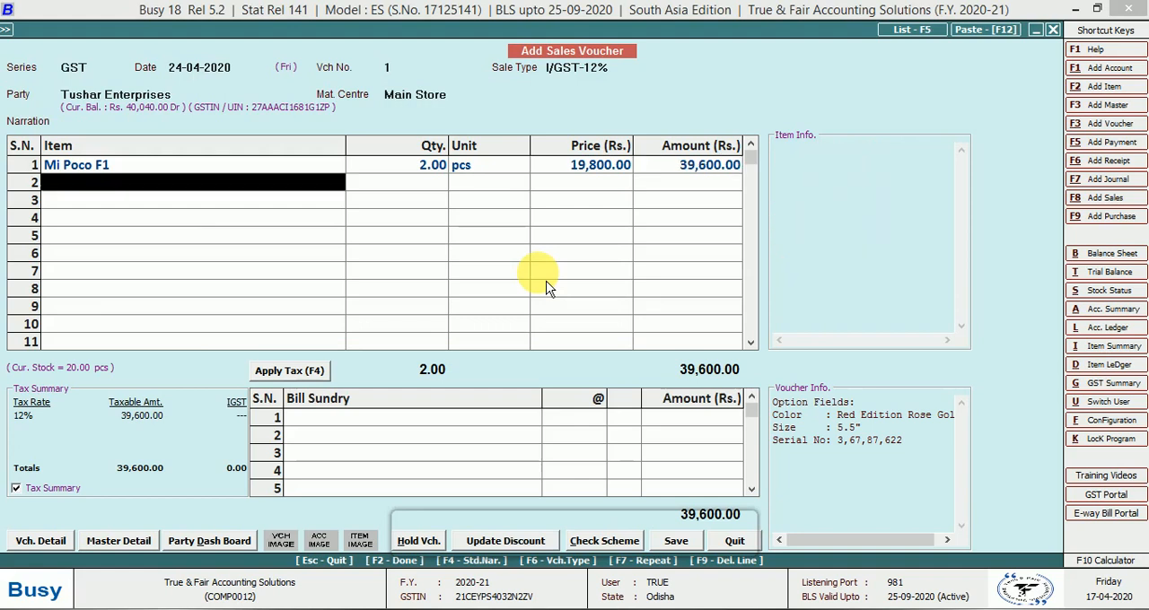
{"action": "key", "text": "Return"}
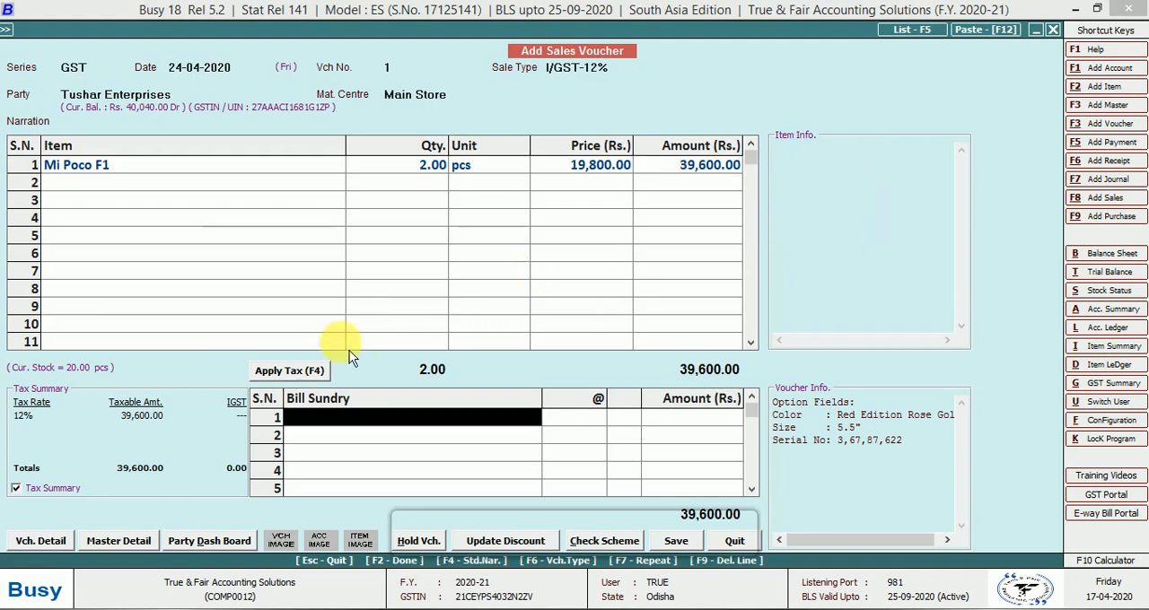
Apply the tax to the voucher and add Freight & Forwarding Charges of 49.50 as a bill sundry
{"action": "left_click", "coordinate": [319, 376]}
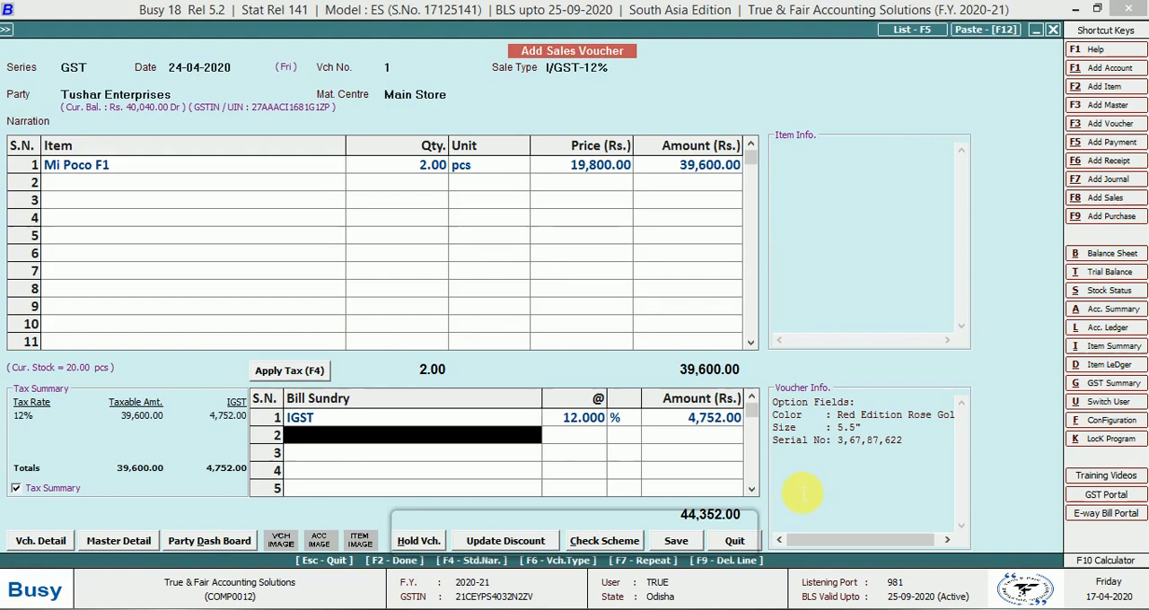
{"action": "type", "text": "fr"}
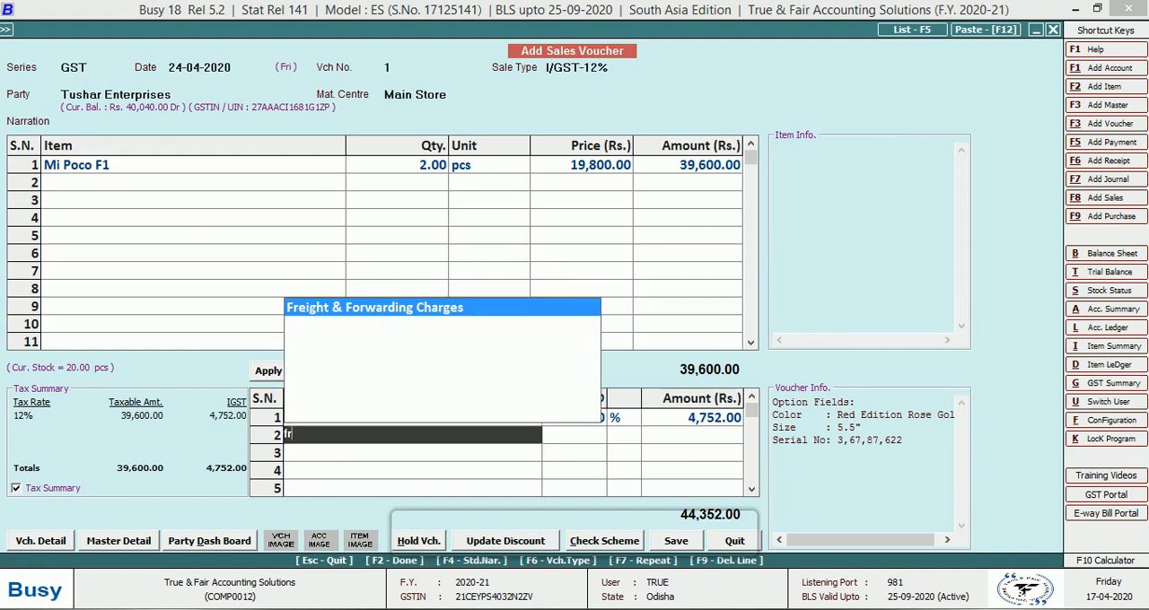
{"action": "key", "text": "Return"}
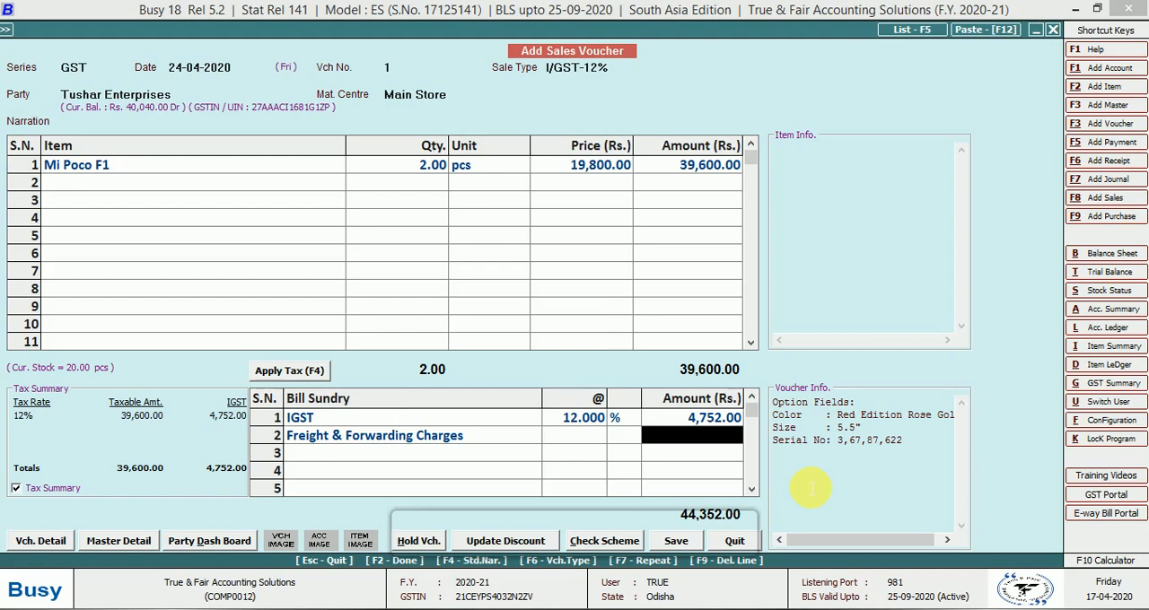
{"action": "type", "text": "49.50"}
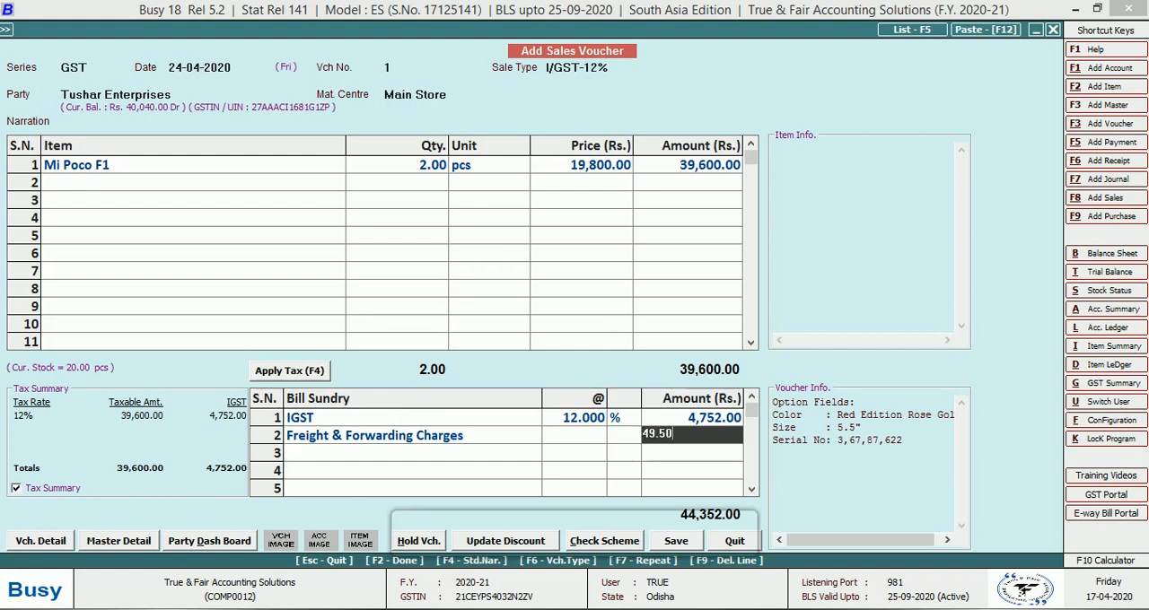
{"action": "key", "text": "Return"}
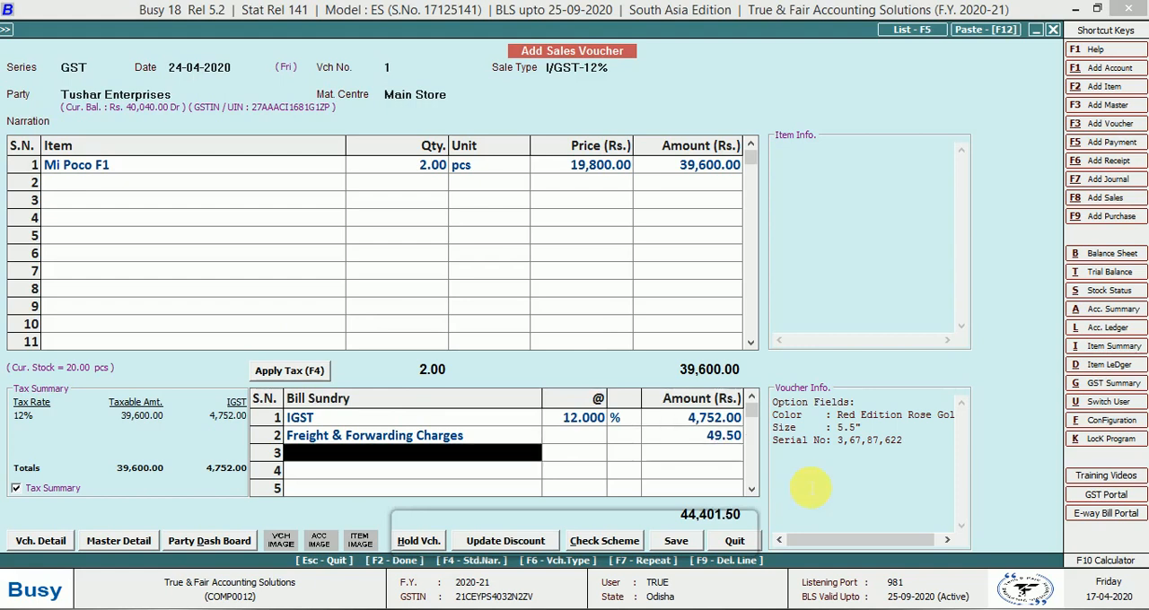
Finish the bill sundries and accept the automatic rounding-off bill sundry when saving the voucher
{"action": "key", "text": "Return"}
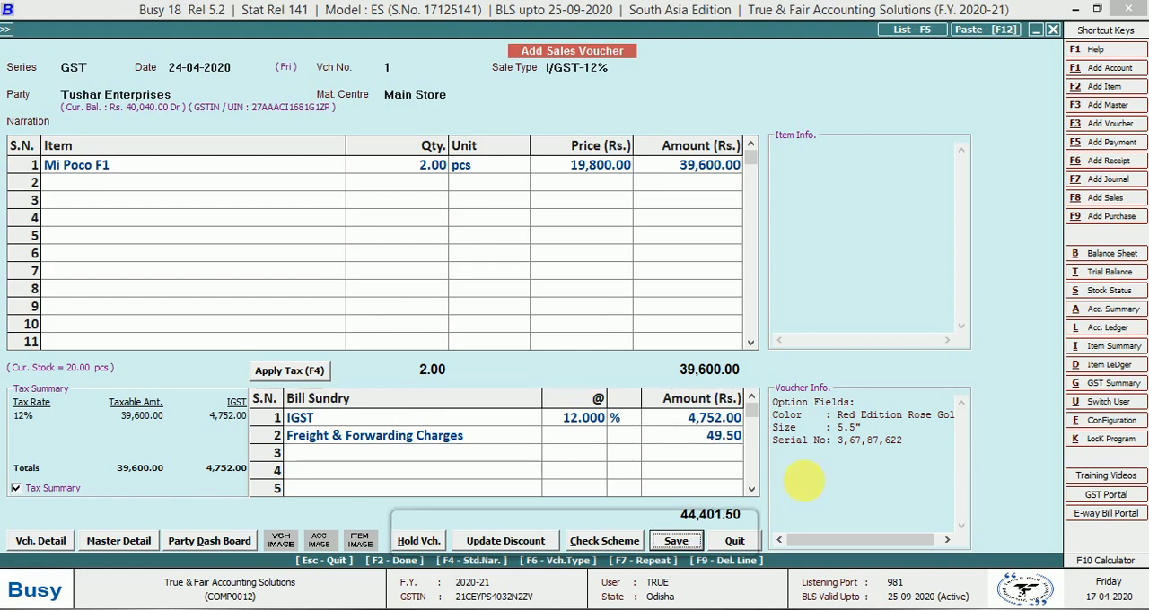
{"action": "key", "text": "Return"}
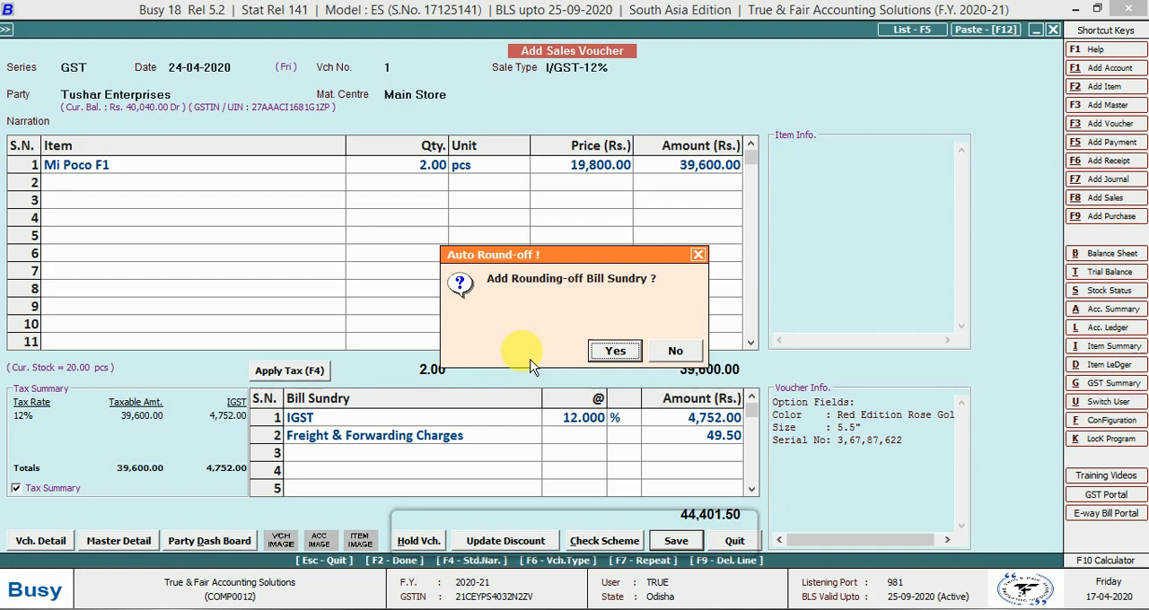
{"action": "left_click", "coordinate": [615, 352]}
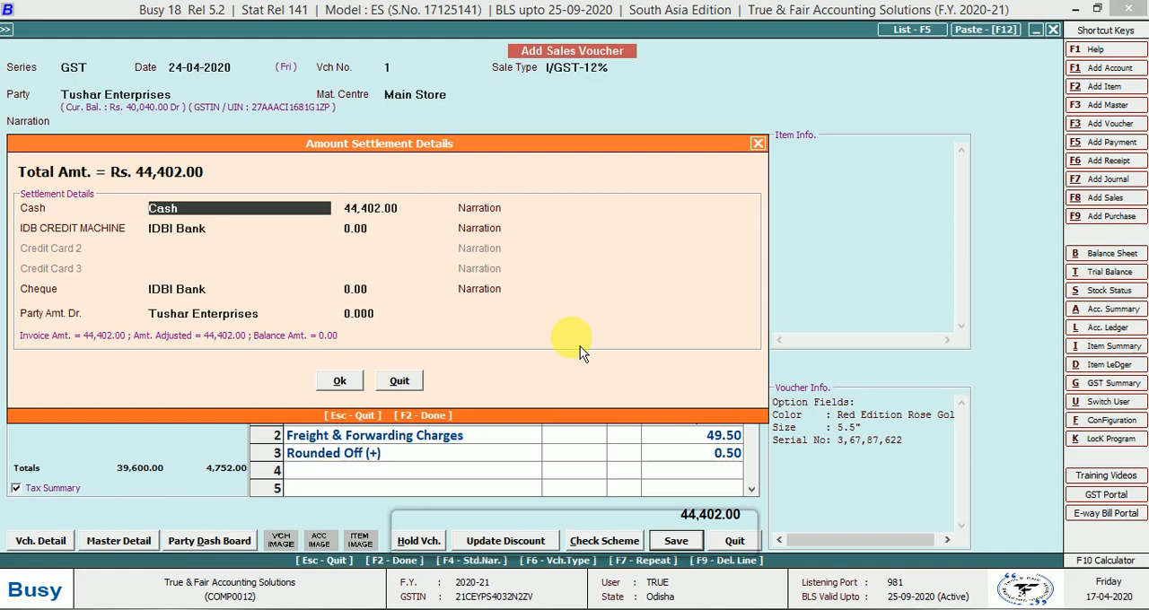
Settle the invoice with 38,000.00 in Cash and the remaining 6,402.00 through IDB CREDIT MACHINE, and accept the settlement
{"action": "key", "text": "Return"}
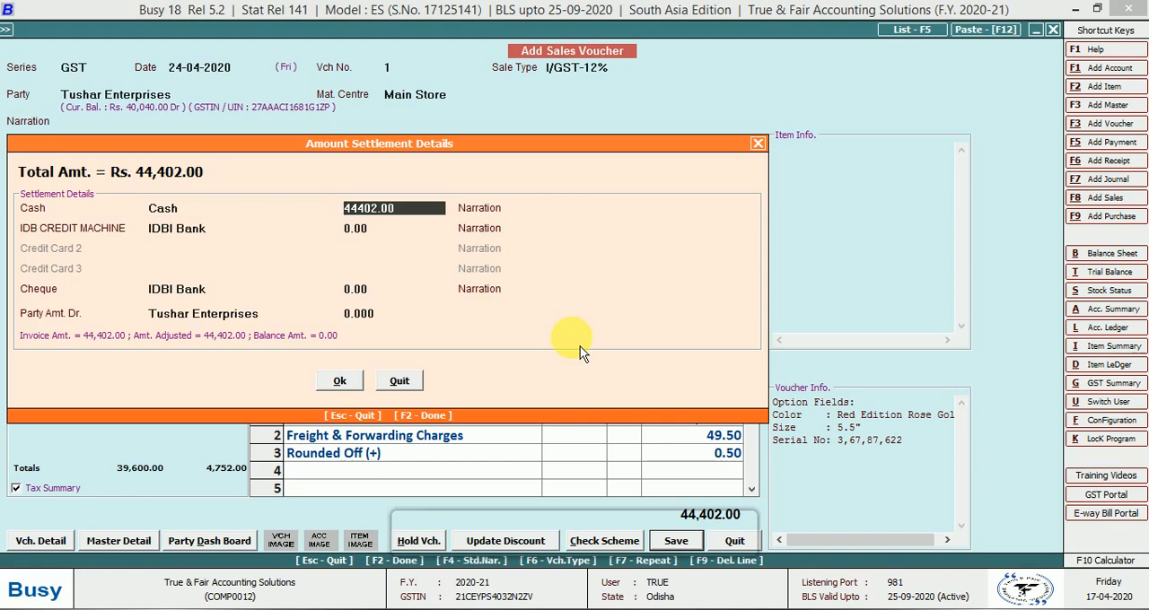
{"action": "type", "text": "38000"}
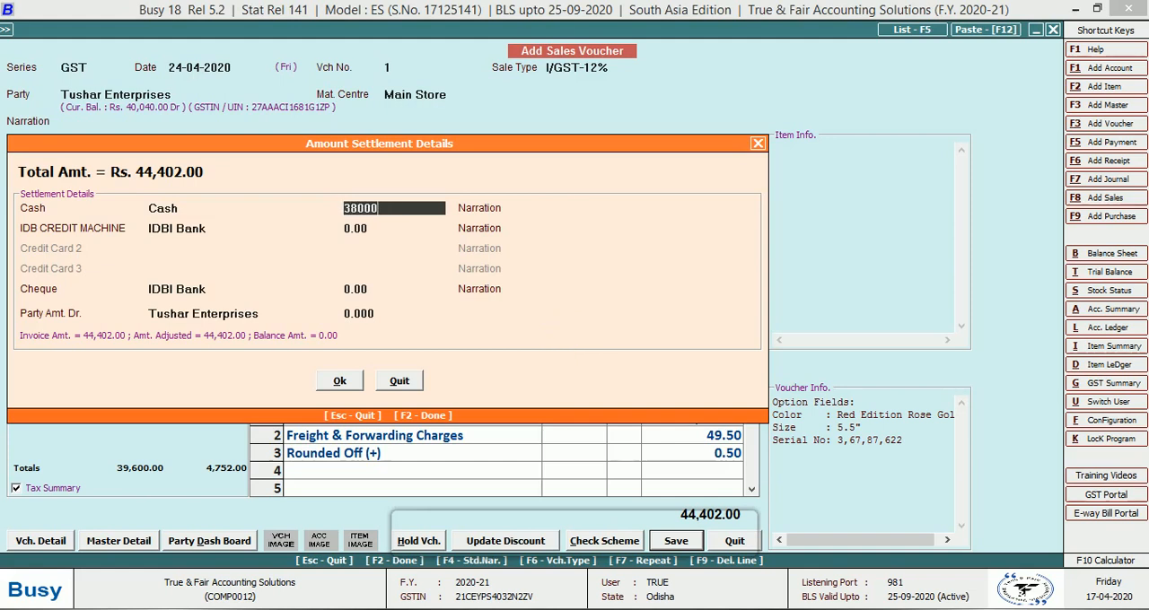
{"action": "key", "text": "Return"}
{"action": "key", "text": "Return"}
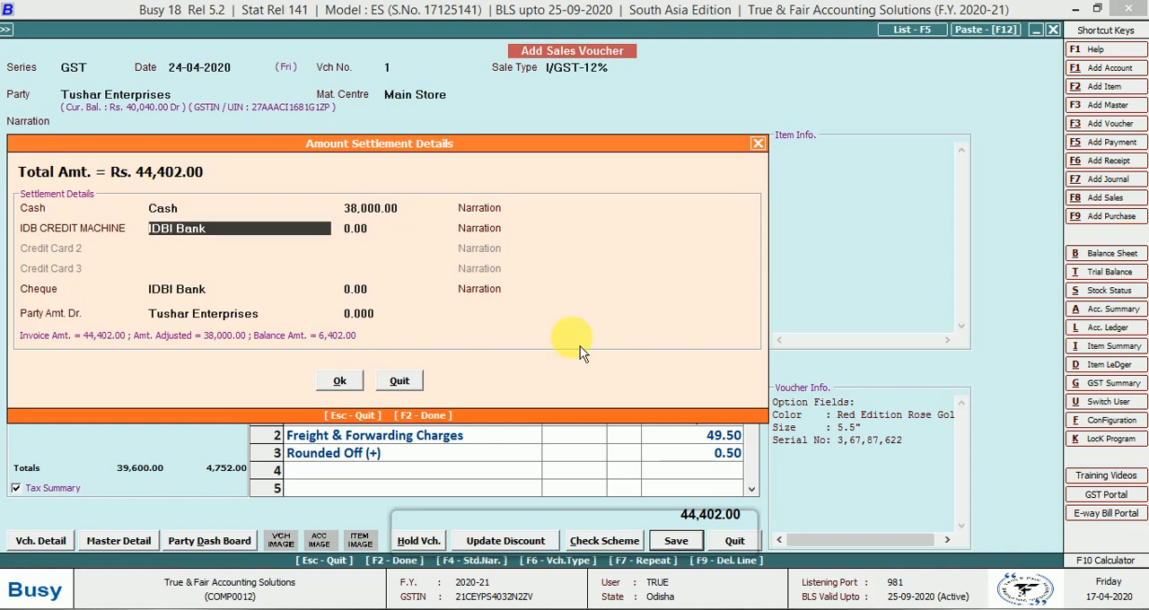
{"action": "key", "text": "Return"}
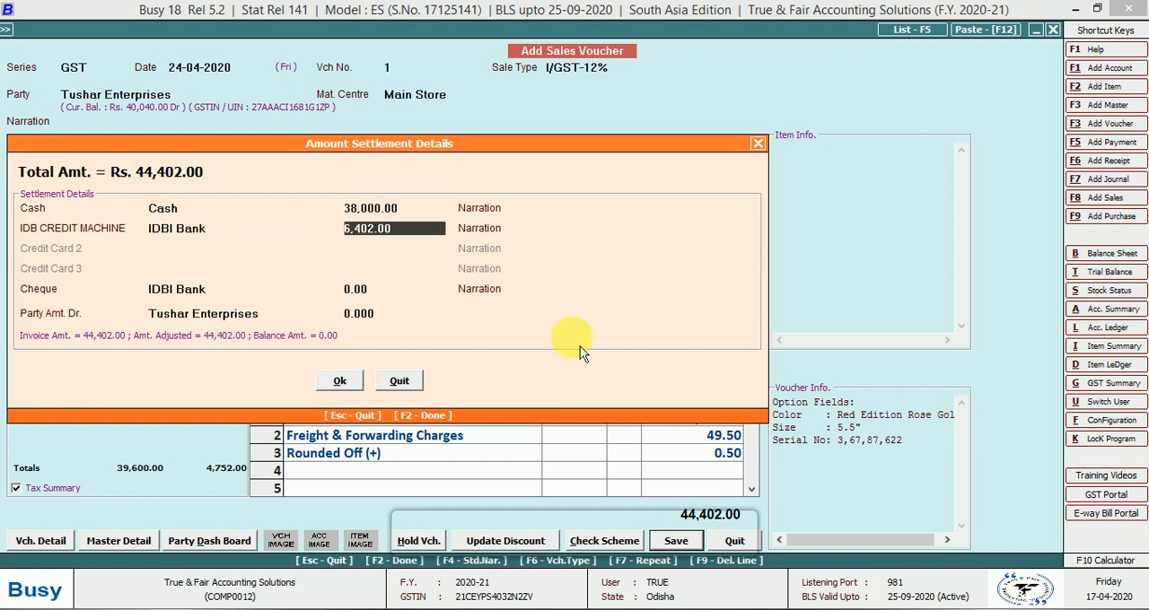
{"action": "key", "text": "Return"}
{"action": "key", "text": "Return"}
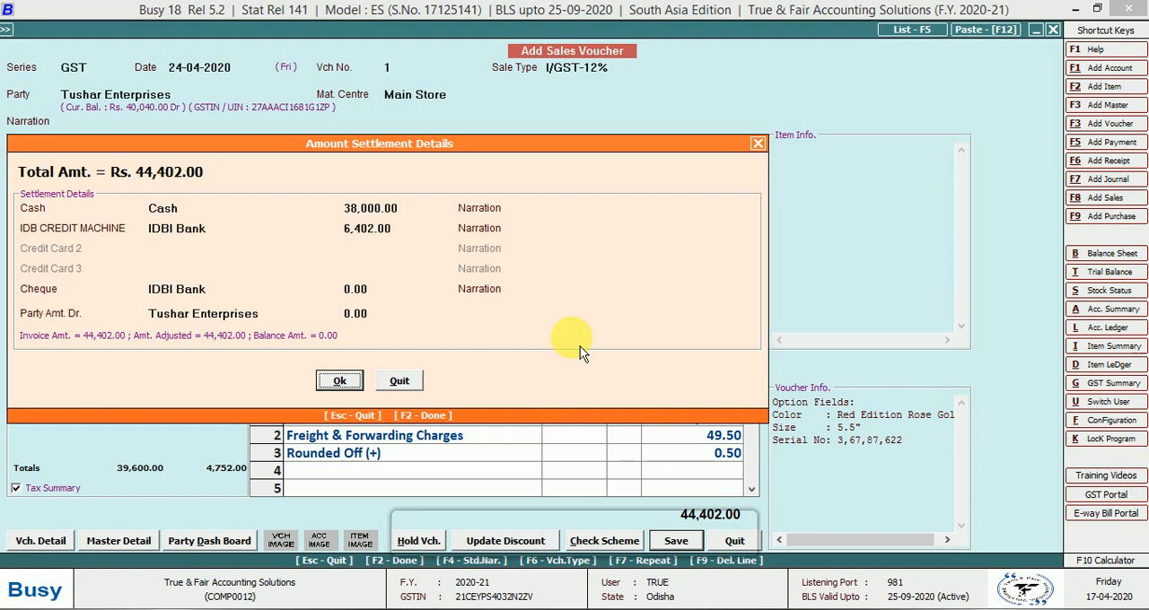
{"action": "key", "text": "Return"}
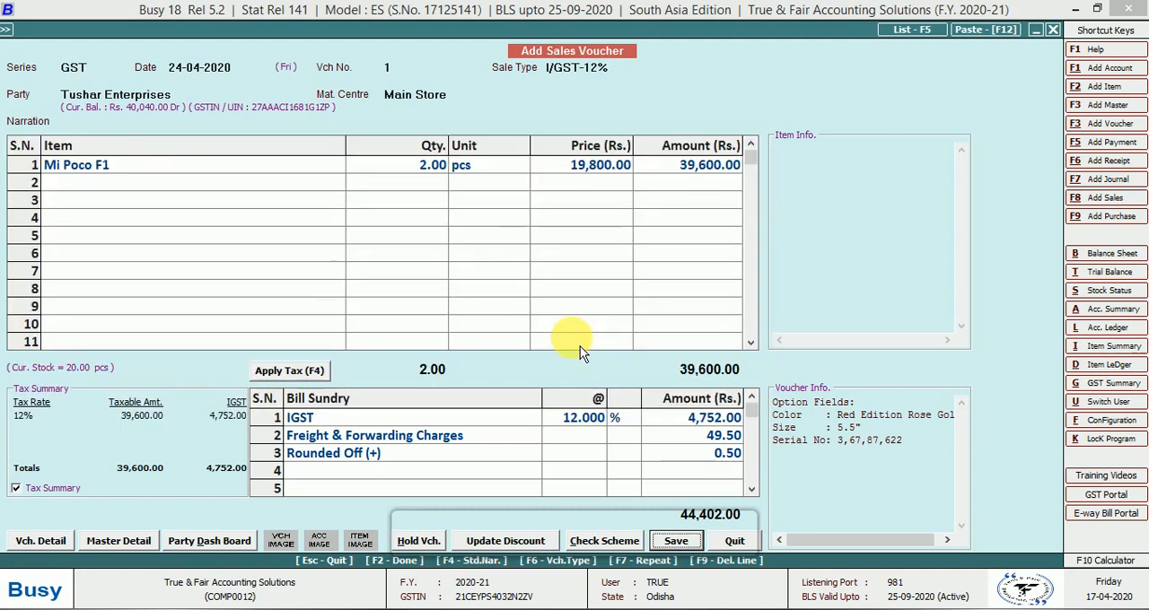
Save the sales voucher and preview its invoice in STANDARD format with one copy, checking the optional fields and item details
{"action": "key", "text": "Return"}
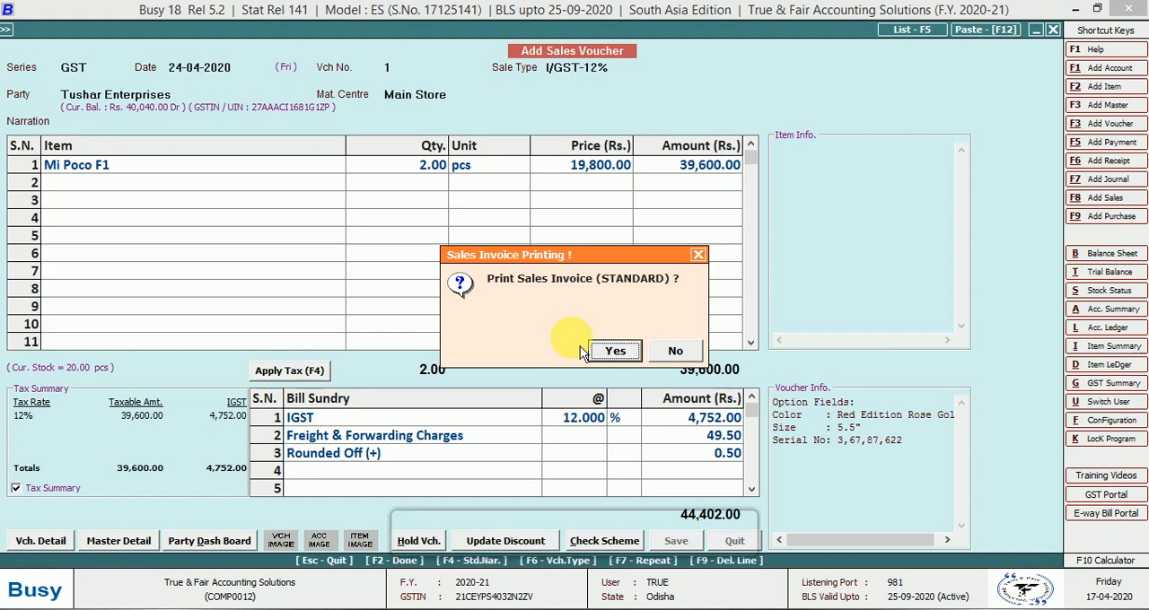
{"action": "key", "text": "Return"}
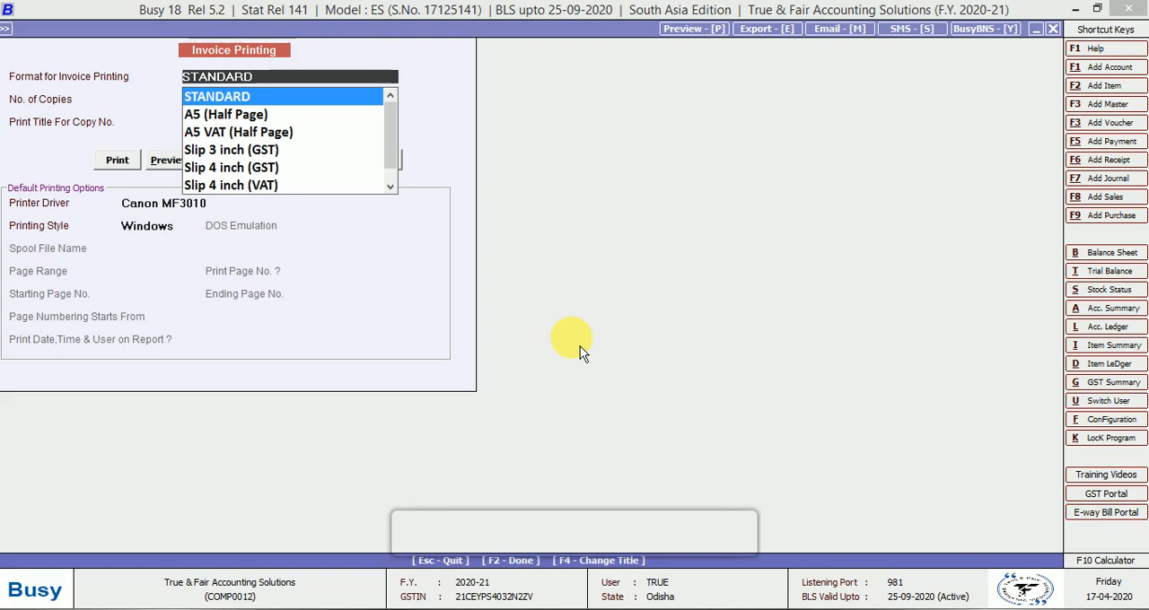
{"action": "key", "text": "Return"}
{"action": "key", "text": "Return"}
{"action": "key", "text": "Return"}
{"action": "key", "text": "Right"}
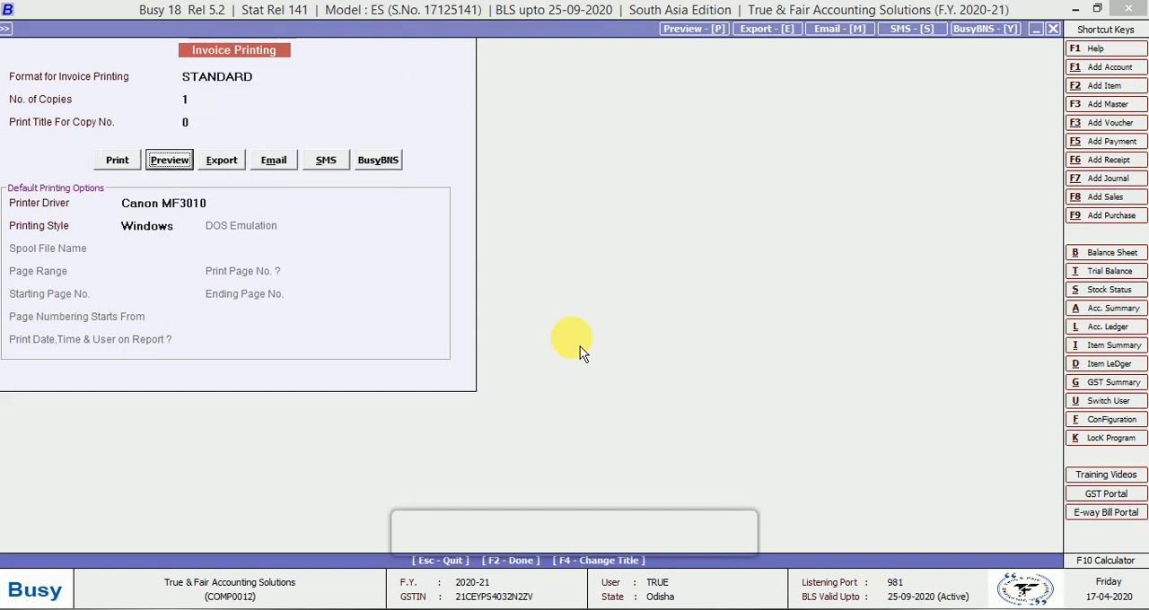
{"action": "key", "text": "Return"}
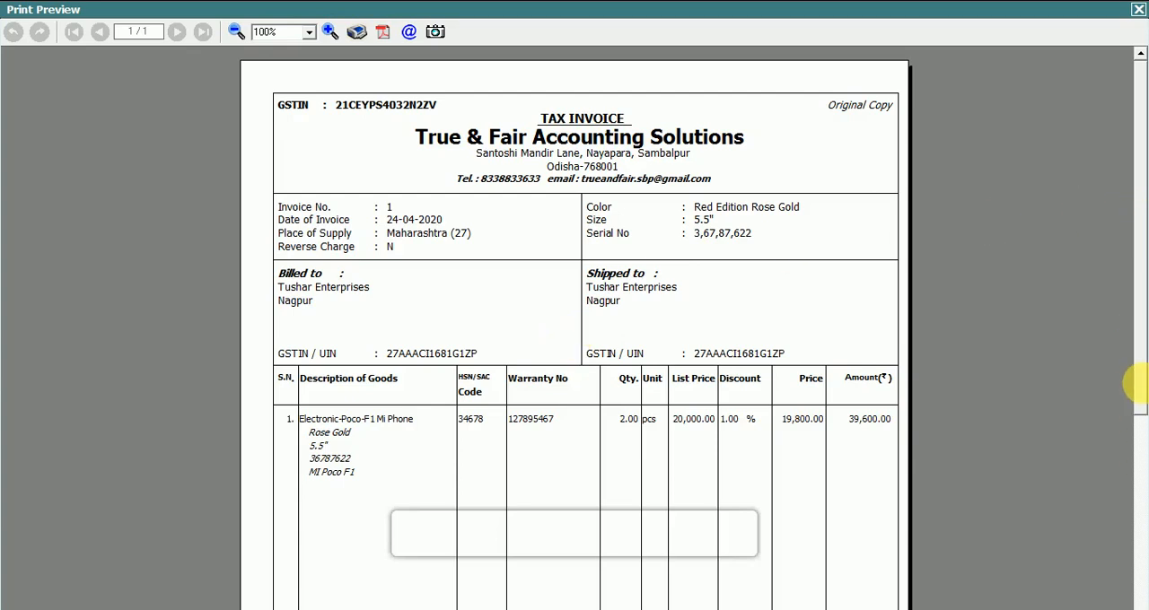
{"action": "left_click_drag", "start_coordinate": [1136, 383], "coordinate": [1137, 398]}
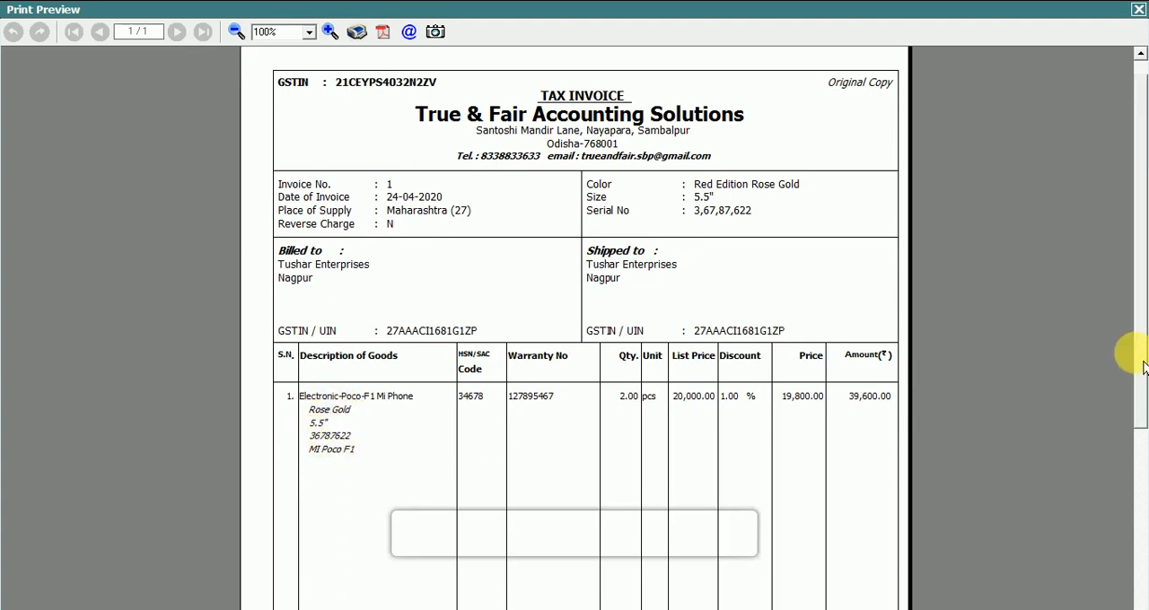
{"action": "mouse_move", "coordinate": [1136, 353]}
{"action": "left_mouse_down"}
{"action": "mouse_move", "coordinate": [1138, 576]}
{"action": "mouse_move", "coordinate": [1141, 346]}
{"action": "mouse_move", "coordinate": [1141, 359]}
{"action": "mouse_move", "coordinate": [1128, 314]}
{"action": "left_mouse_up"}
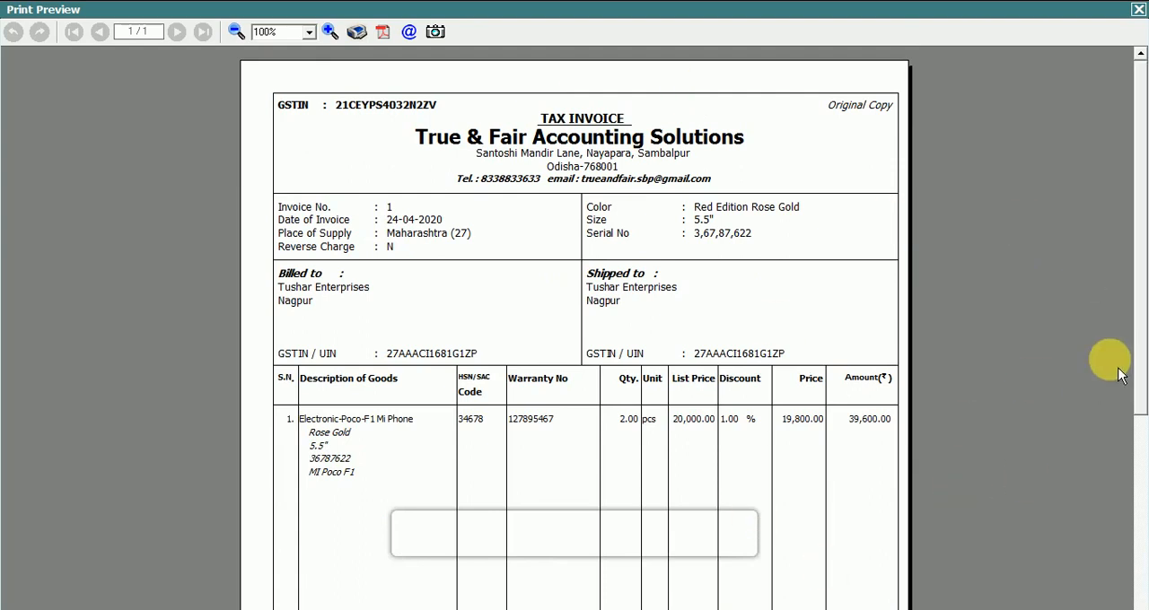
Check the invoice preview's item pricing, bill sundries, tax summary and settlement details, and close the preview
{"action": "scroll", "coordinate": [1145, 350], "scroll_direction": "down", "scroll_amount": 1}
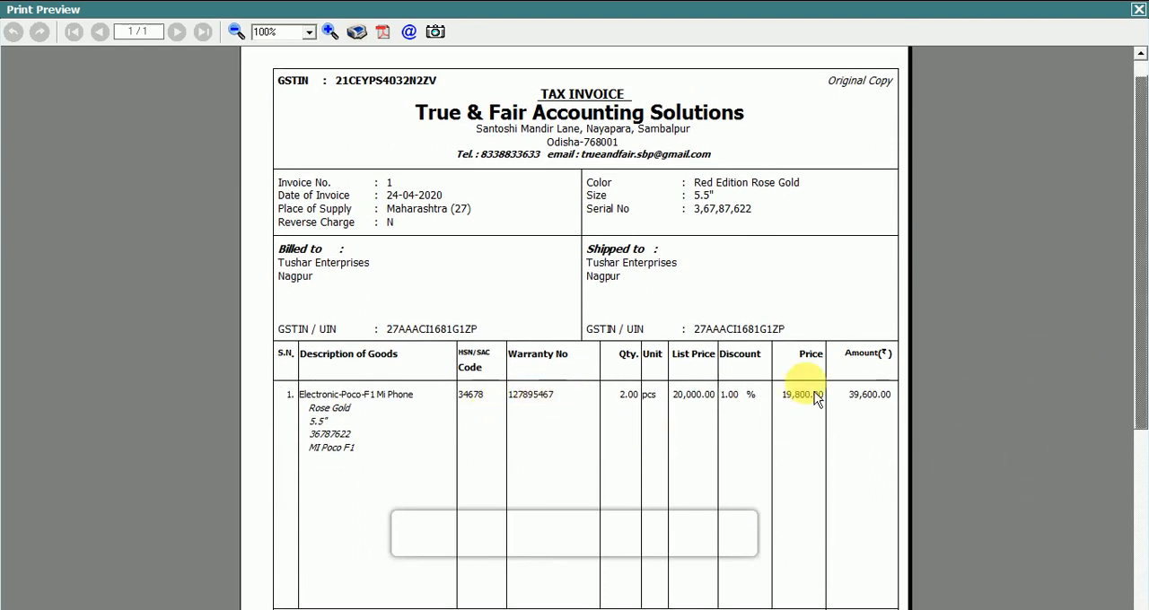
{"action": "left_click_drag", "start_coordinate": [1144, 271], "coordinate": [1137, 401]}
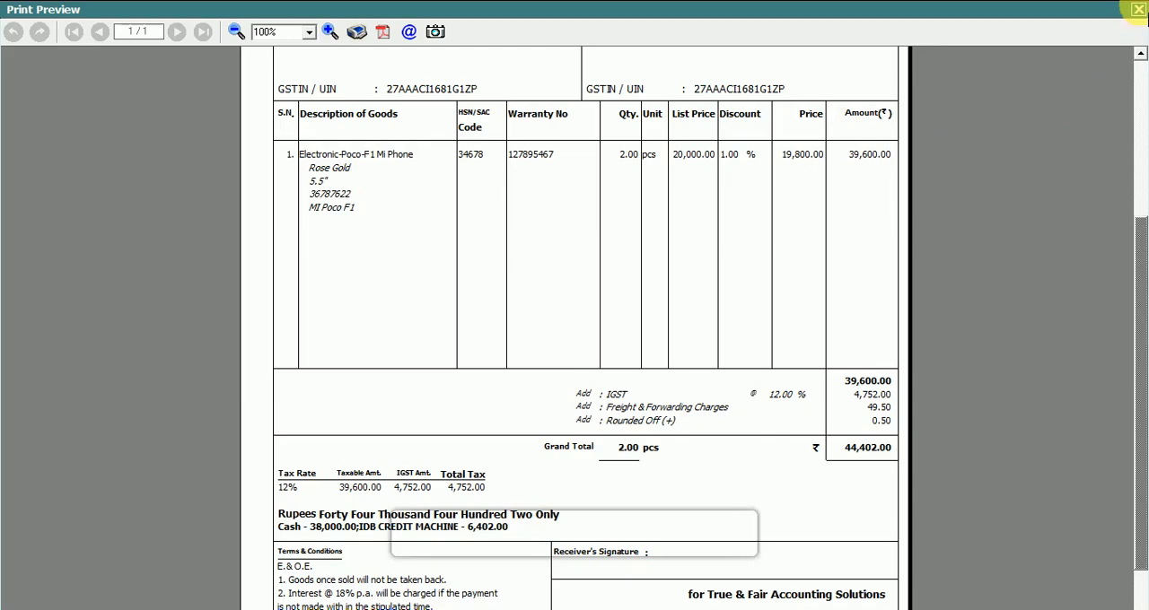
{"action": "left_click", "coordinate": [1138, 9]}
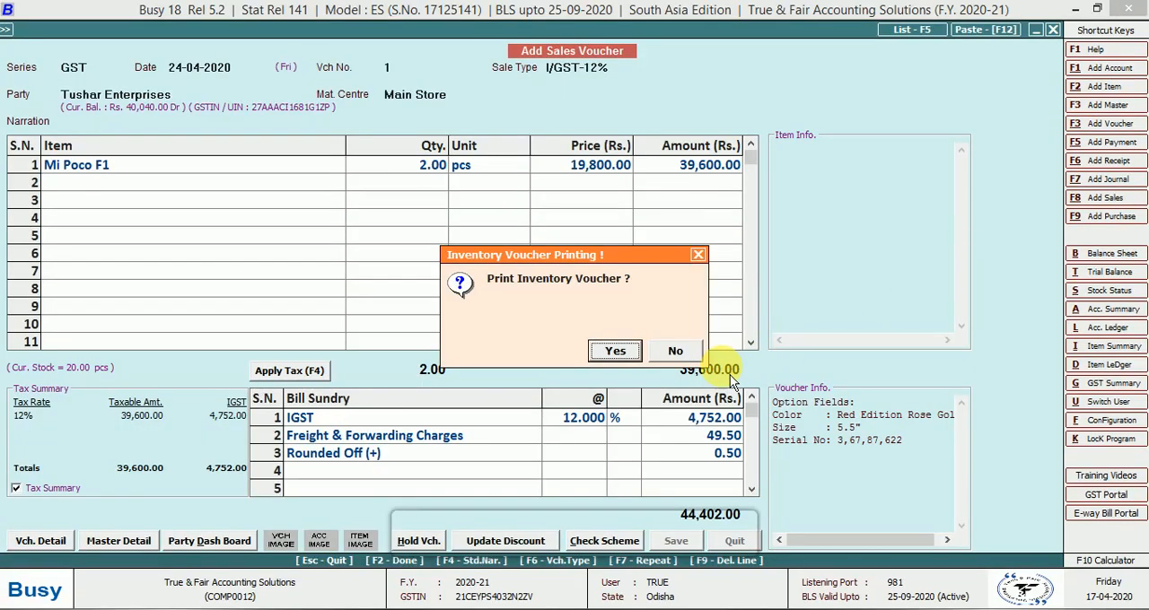
Decline printing both the inventory voucher and the accounts voucher, and leave sales voucher entry for the main screen
{"action": "key", "text": "Right"}
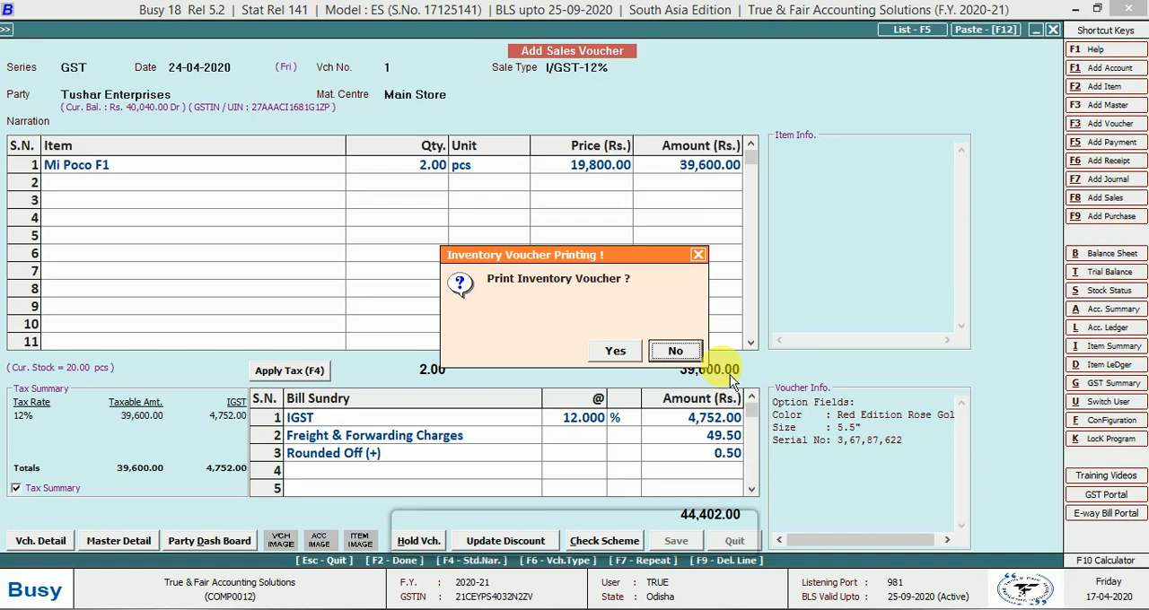
{"action": "key", "text": "Return"}
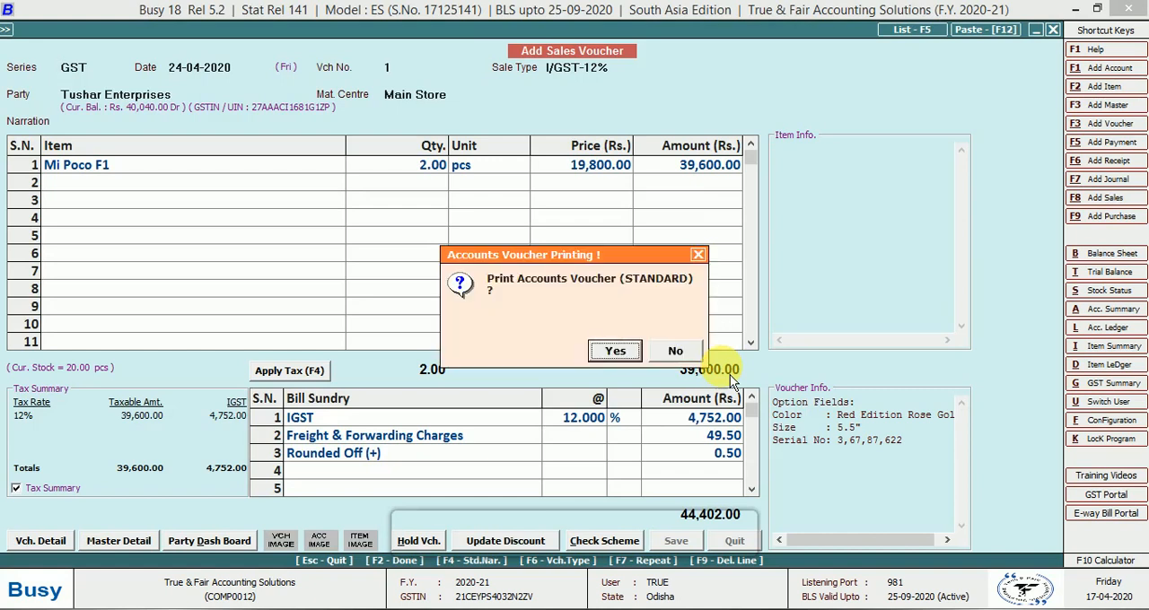
{"action": "key", "text": "Right"}
{"action": "key", "text": "Return"}
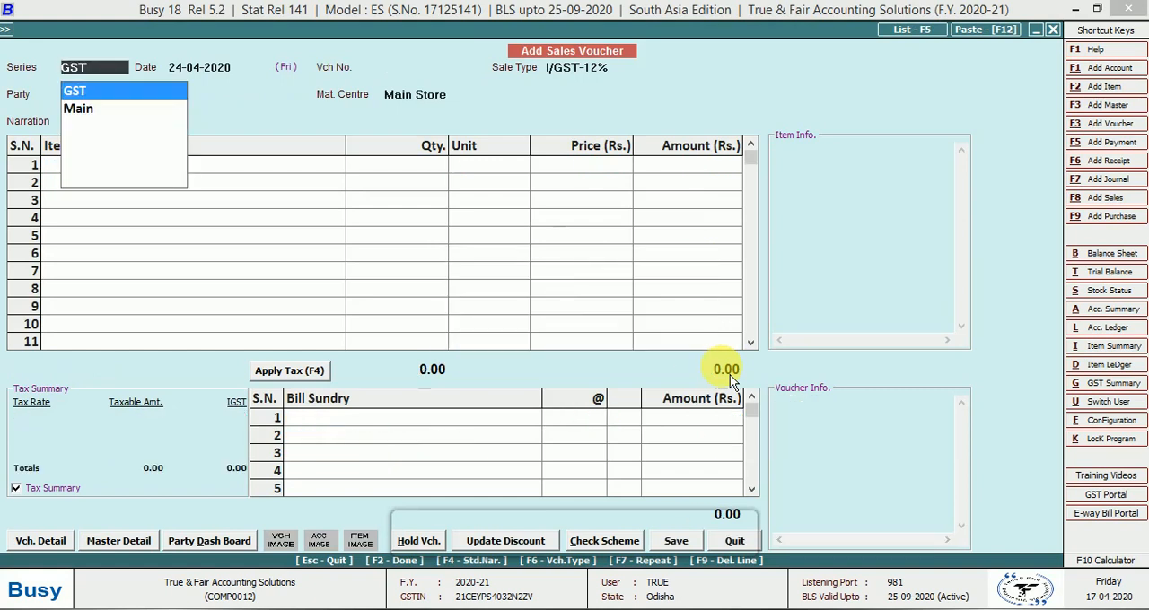
{"action": "key", "text": "Escape"}
{"action": "key", "text": "Escape"}
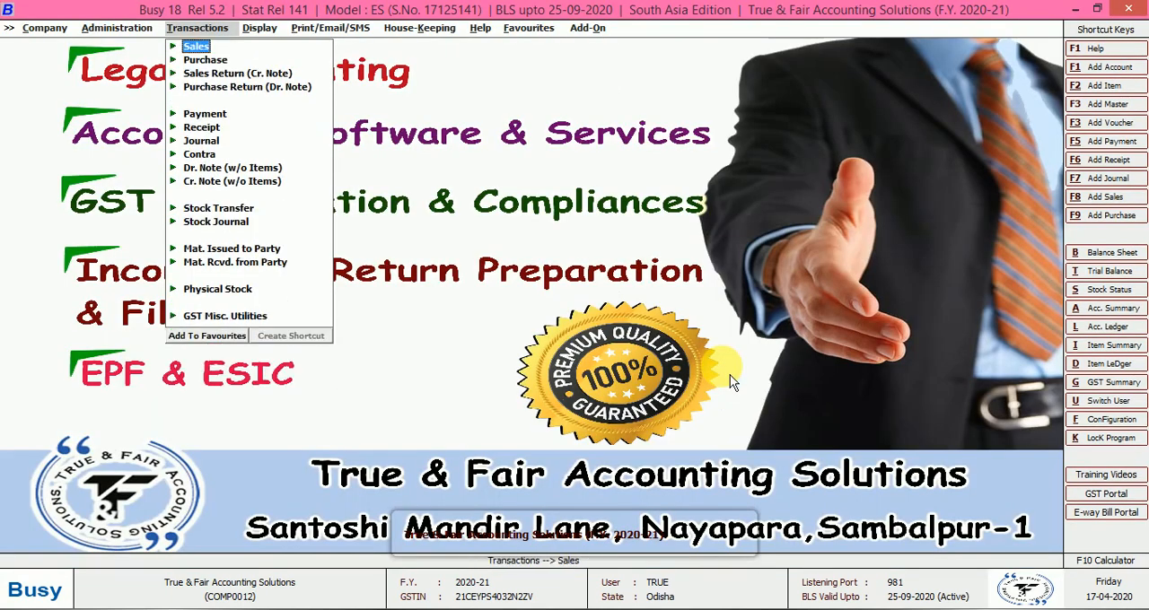
{"action": "key", "text": "Escape"}
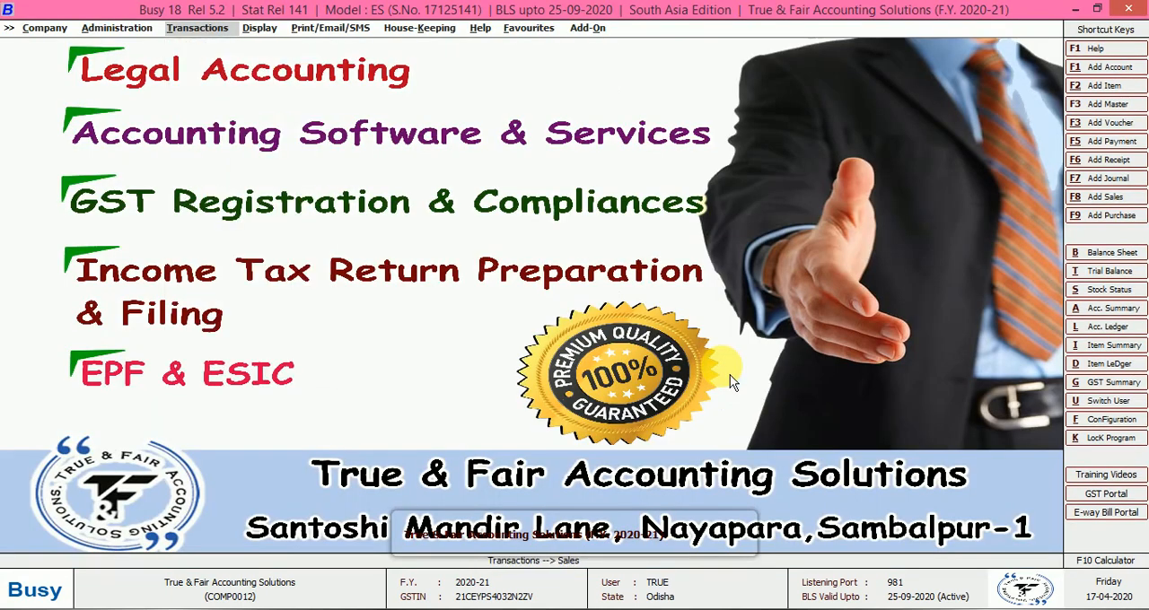